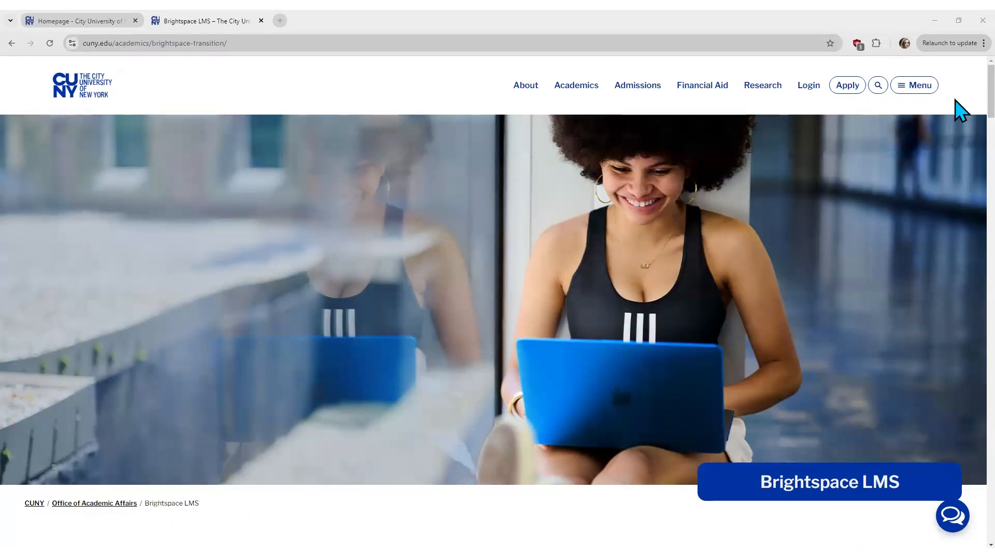
# Step: Go to the Training and Resources section of the CUNY Brightspace LMS transition page
pyautogui.scroll(-7, 961, 110)
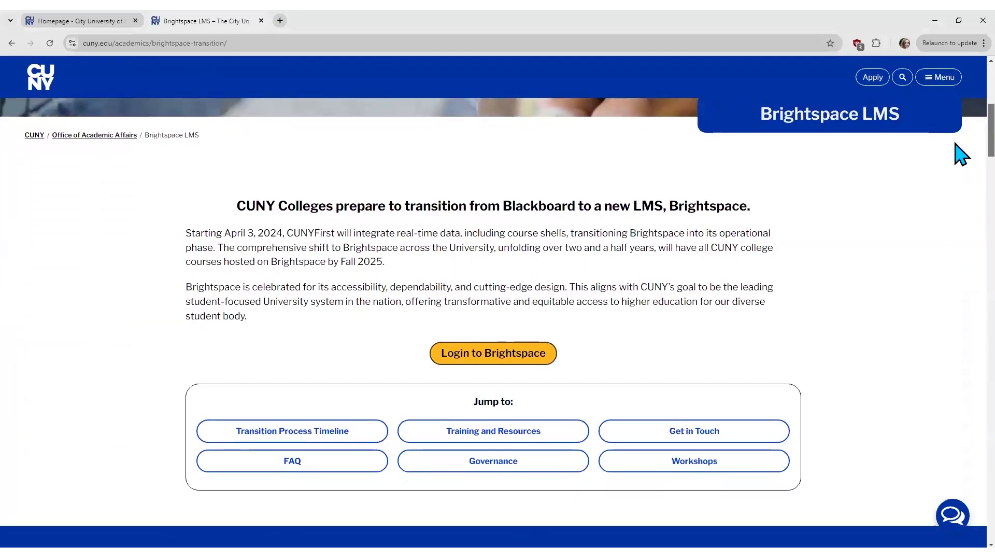
pyautogui.moveTo(955, 144); pyautogui.dragTo(953, 148)
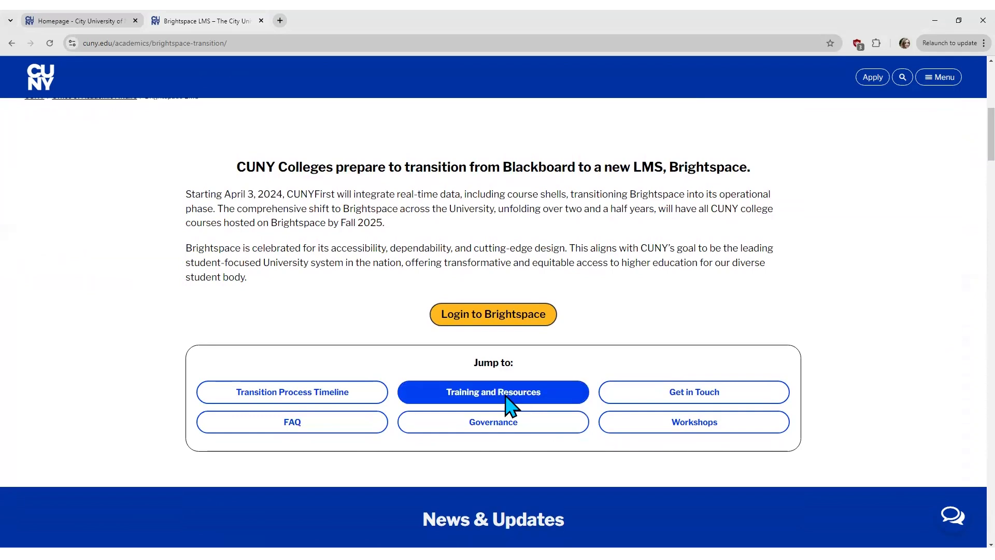
pyautogui.click(532, 399)
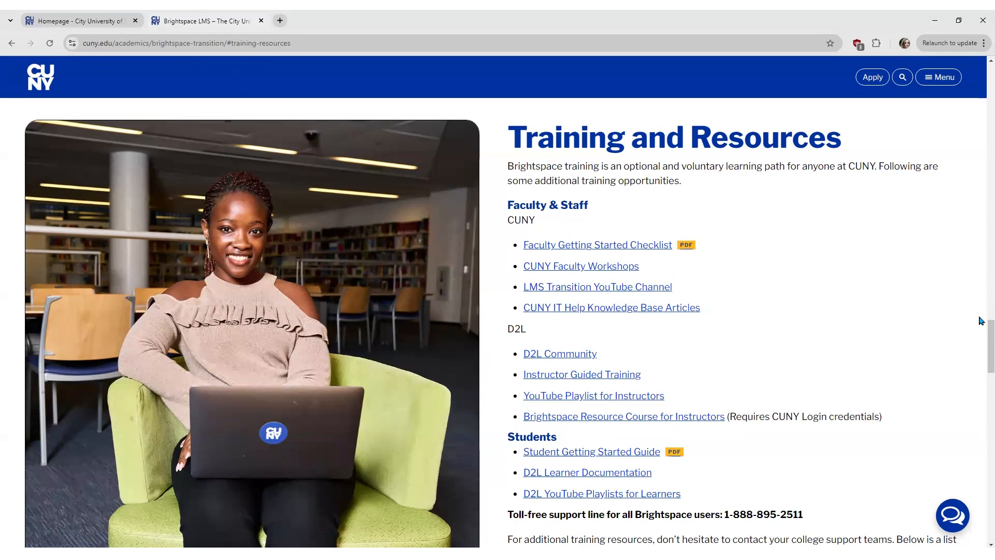
pyautogui.scroll(-4, 982, 334)
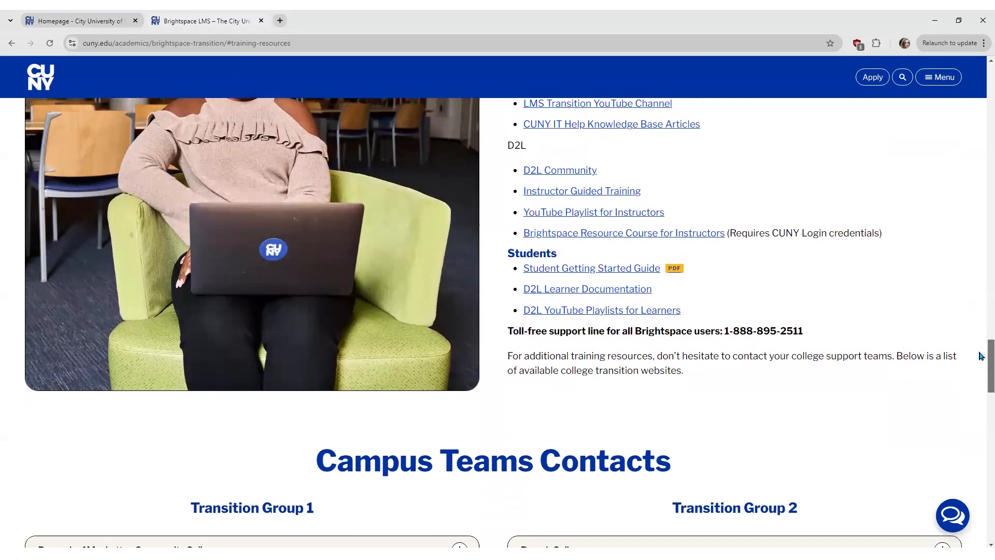
pyautogui.scroll(-4, 982, 363)
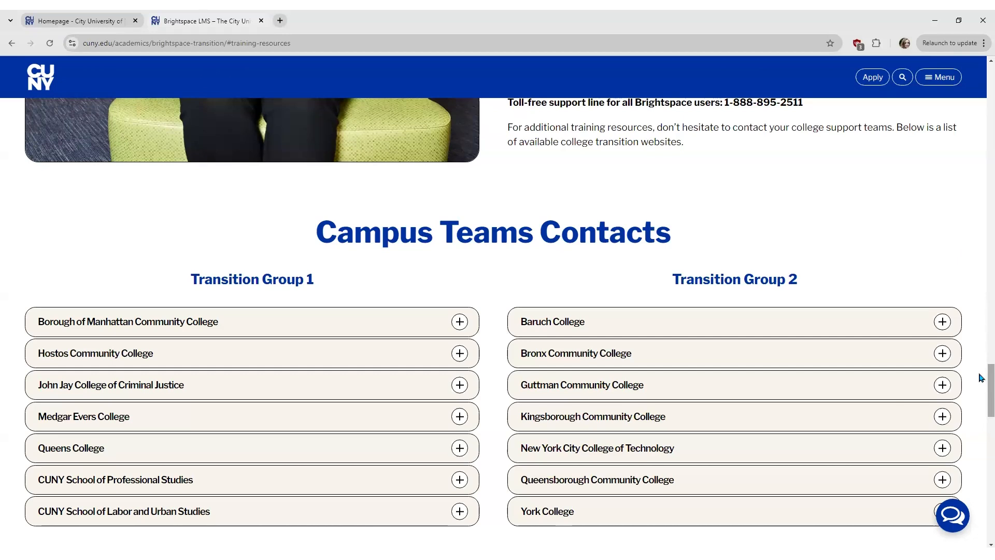
pyautogui.scroll(-2, 980, 383)
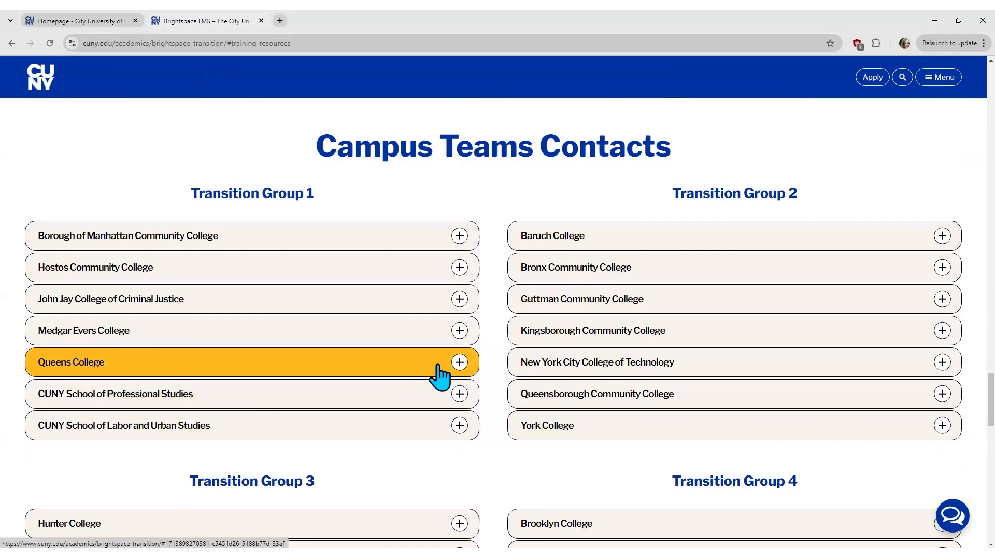
pyautogui.click(458, 363)
pyautogui.scroll(-3, 482, 436)
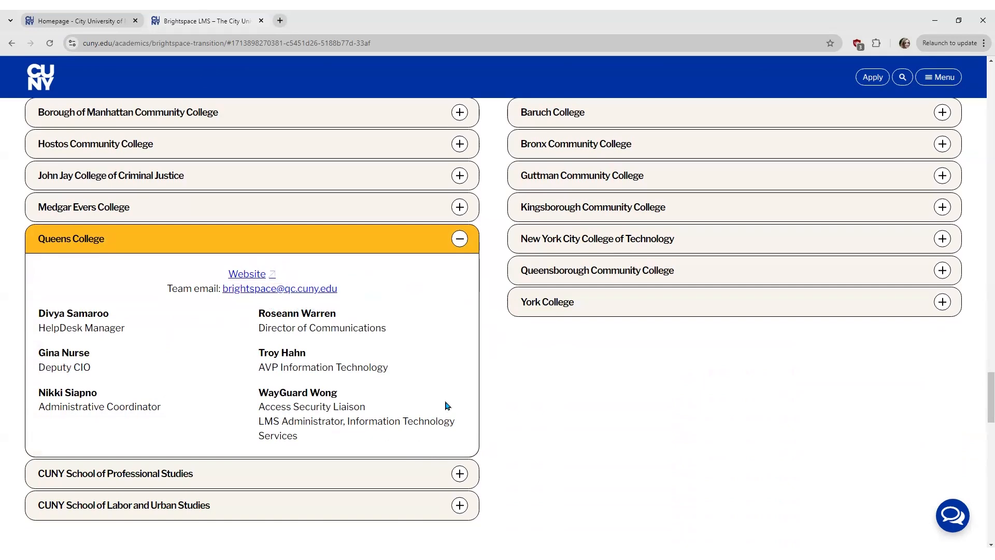
pyautogui.click(449, 249)
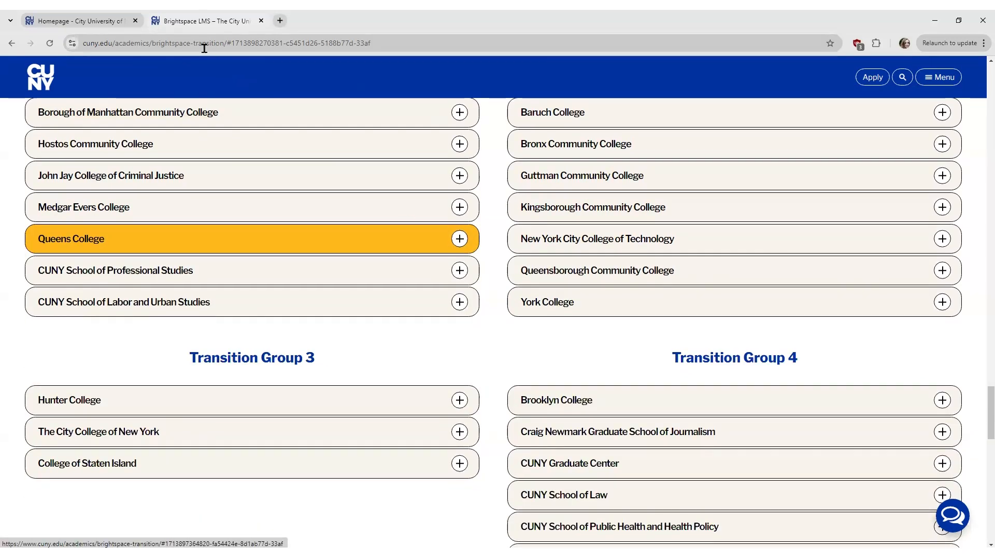
# Step: Switch to the browser tab with the CUNY Brightspace homepage
pyautogui.click(107, 24)
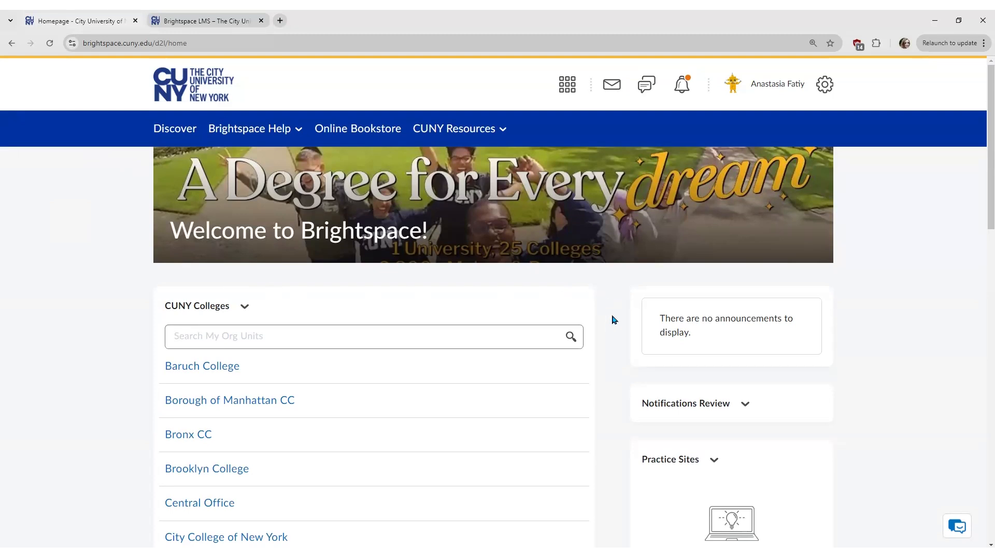
# Step: Choose 'Demo Course' (DEMO 101) from the course selector
pyautogui.click(567, 86)
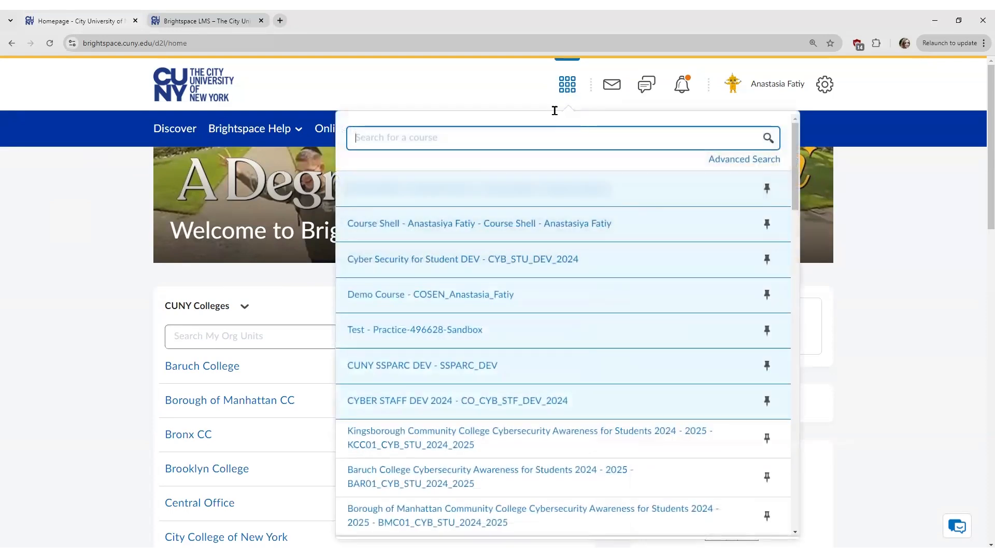
pyautogui.click(471, 298)
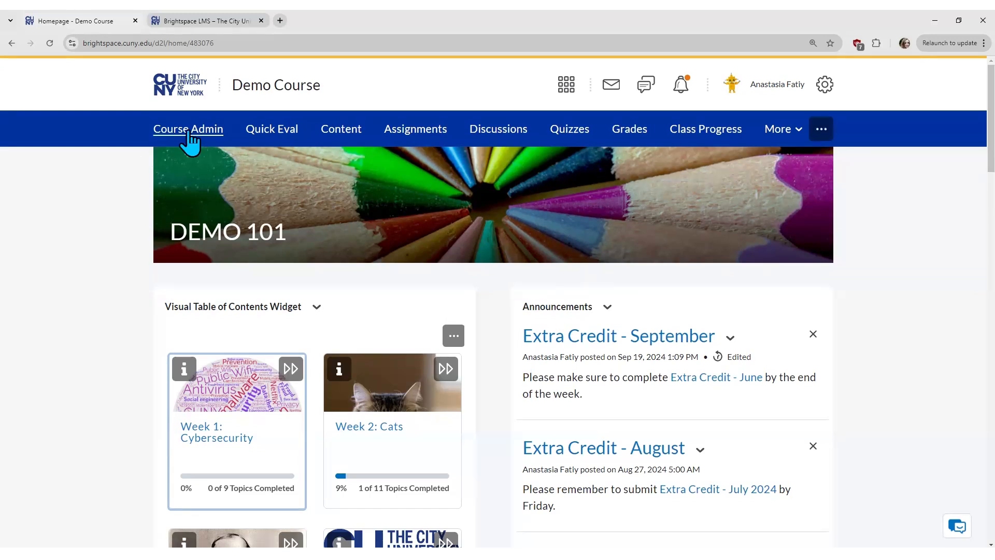
# Step: Open Course Admin for the Demo Course after checking the More tools menu
pyautogui.click(196, 130)
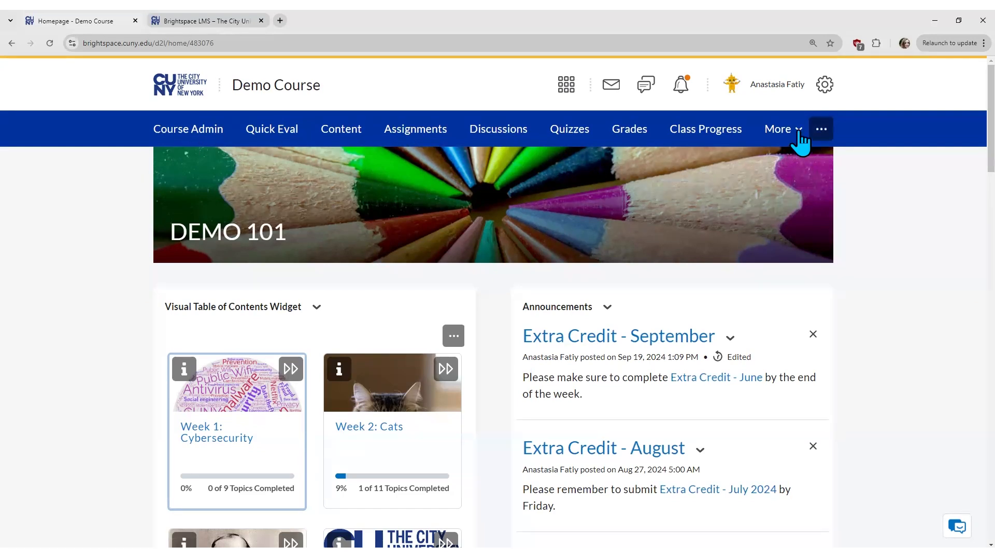
pyautogui.click(799, 134)
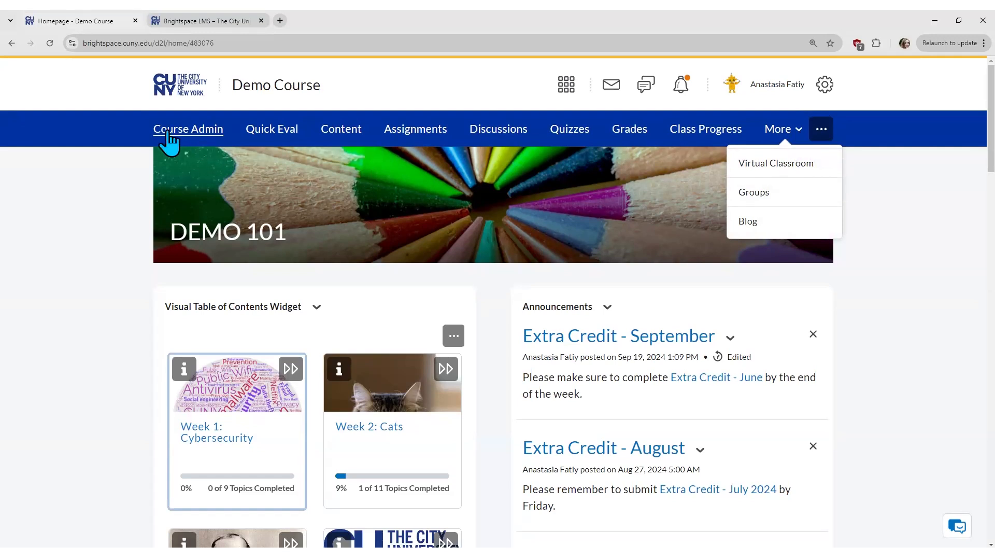
pyautogui.click(214, 135)
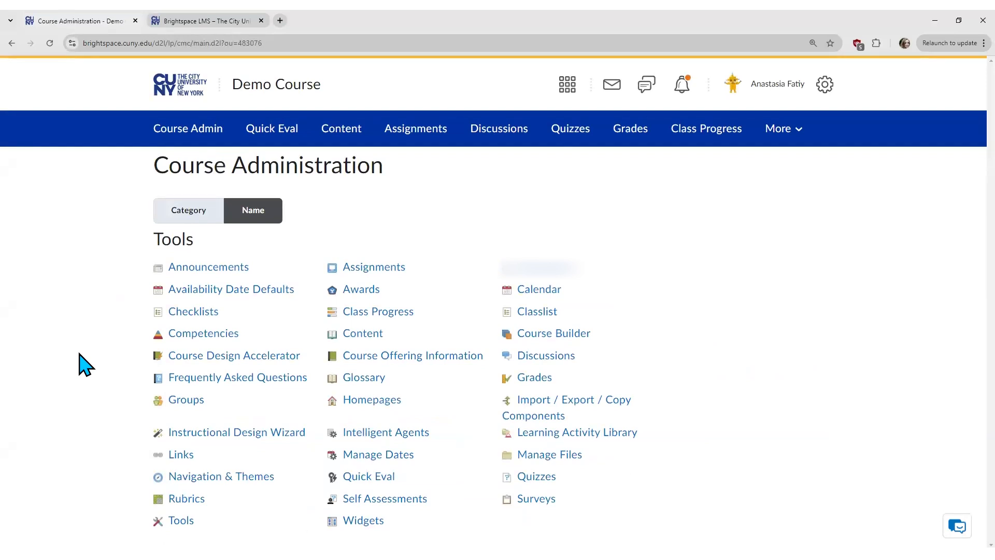
# Step: Open the Announcements tool from the Course Administration list
pyautogui.click(230, 268)
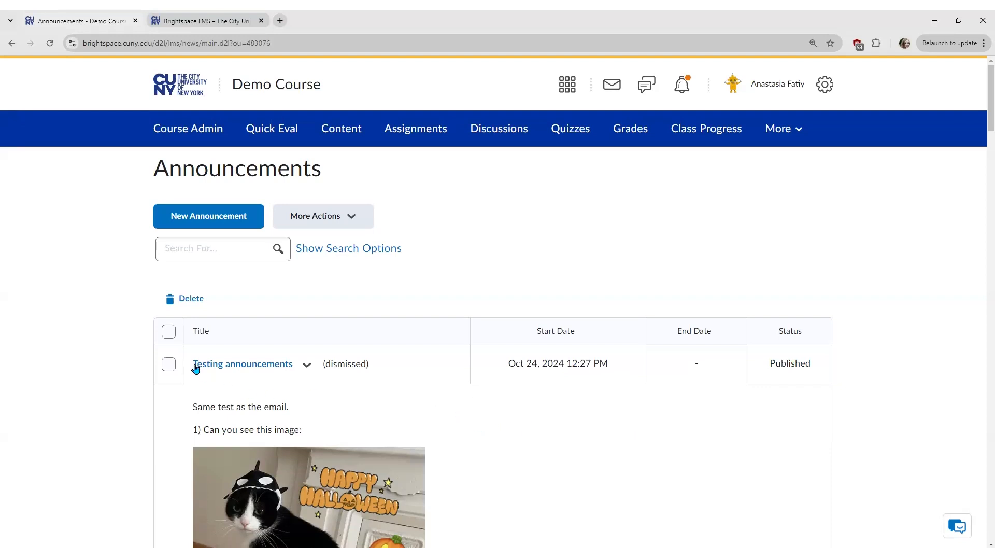
# Step: Delete the 'Testing announcements' item and confirm the deletion
pyautogui.click(169, 331)
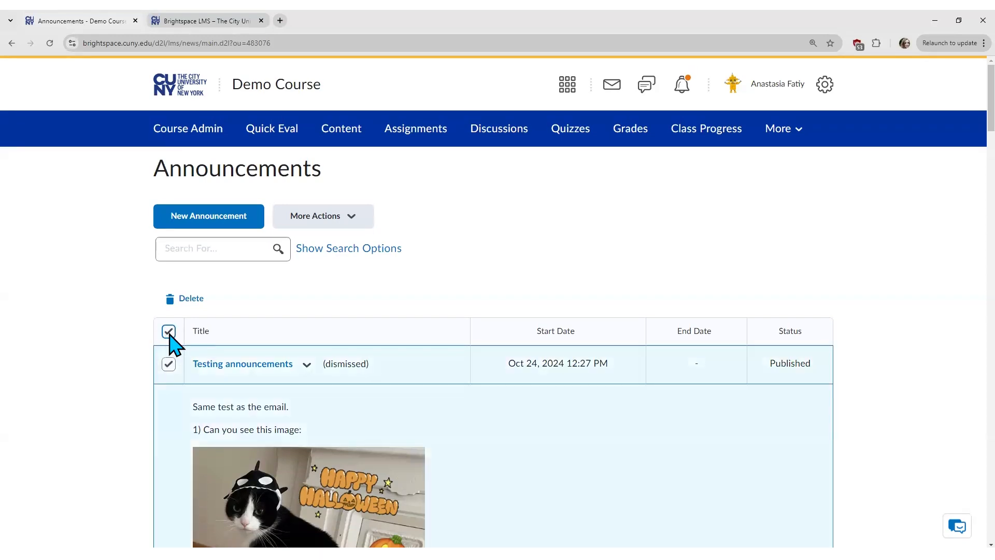
pyautogui.click(168, 332)
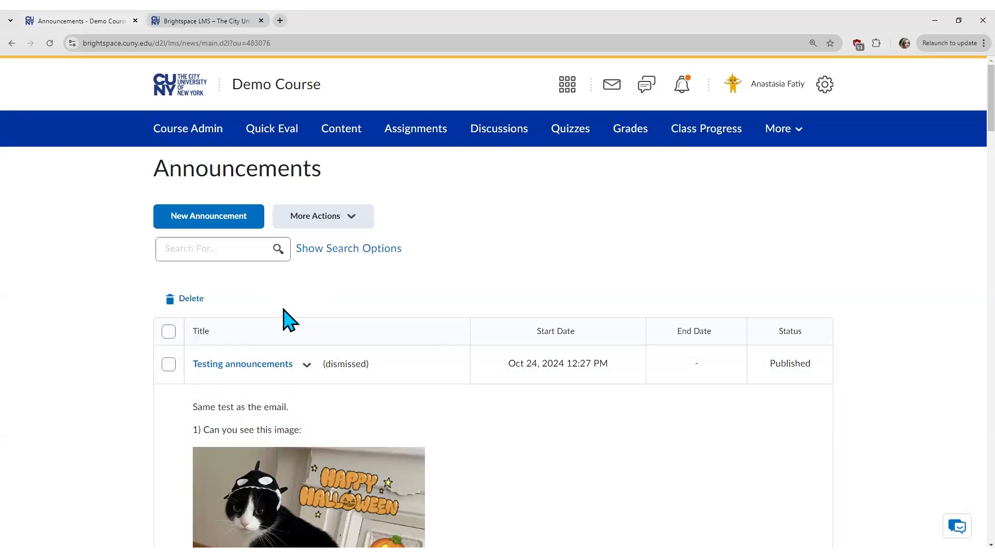
pyautogui.scroll(-2, 284, 311)
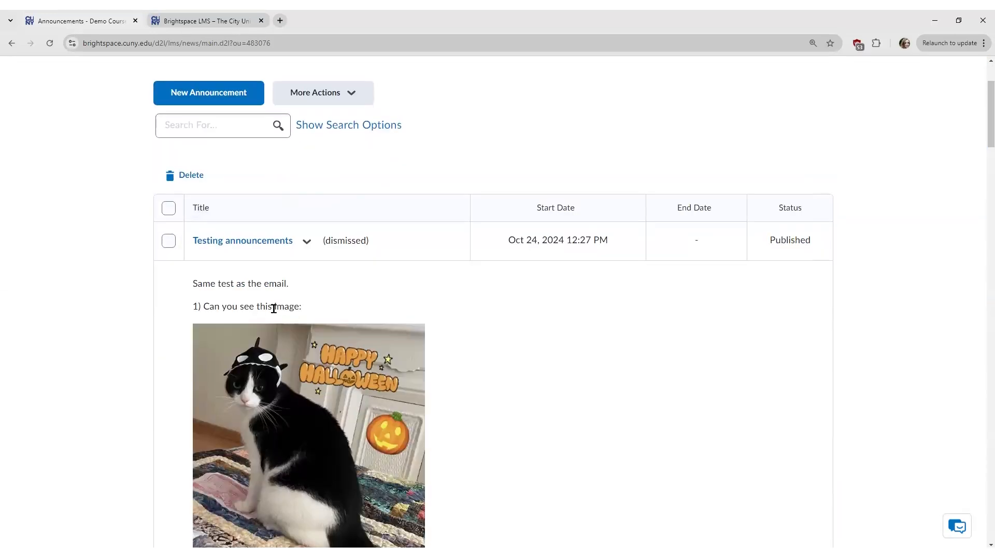
pyautogui.click(169, 243)
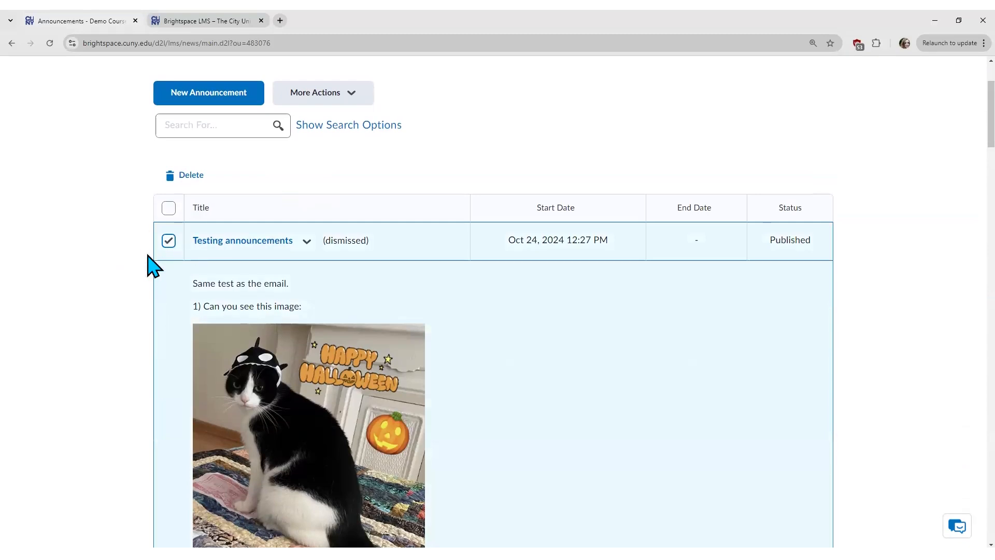
pyautogui.click(195, 178)
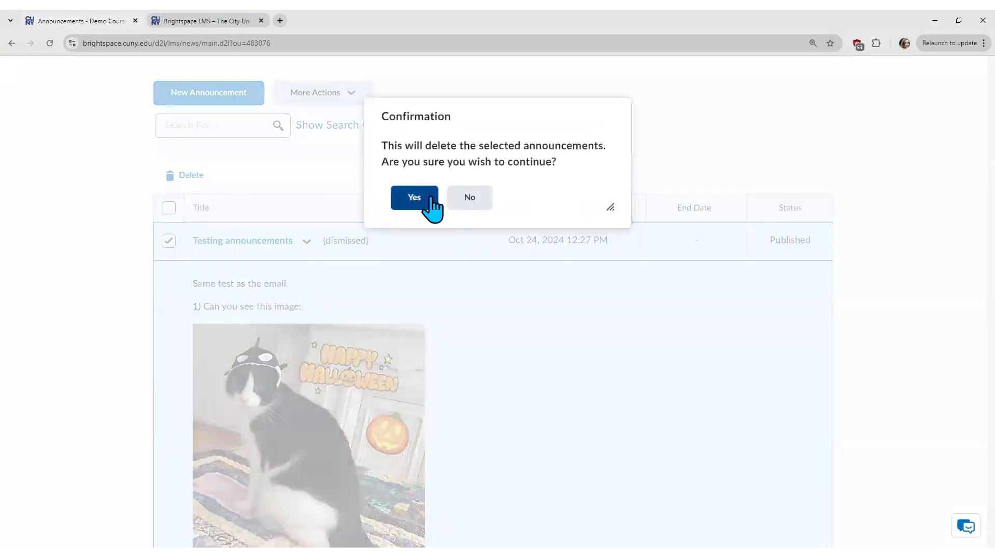
pyautogui.click(429, 201)
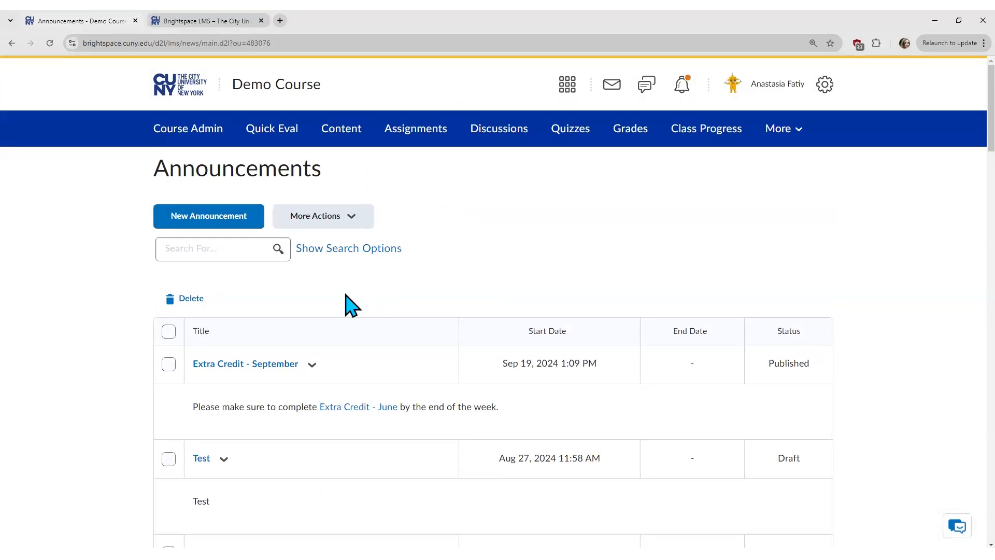
# Step: Start a new announcement titled 'Extra Credit for October'
pyautogui.click(251, 220)
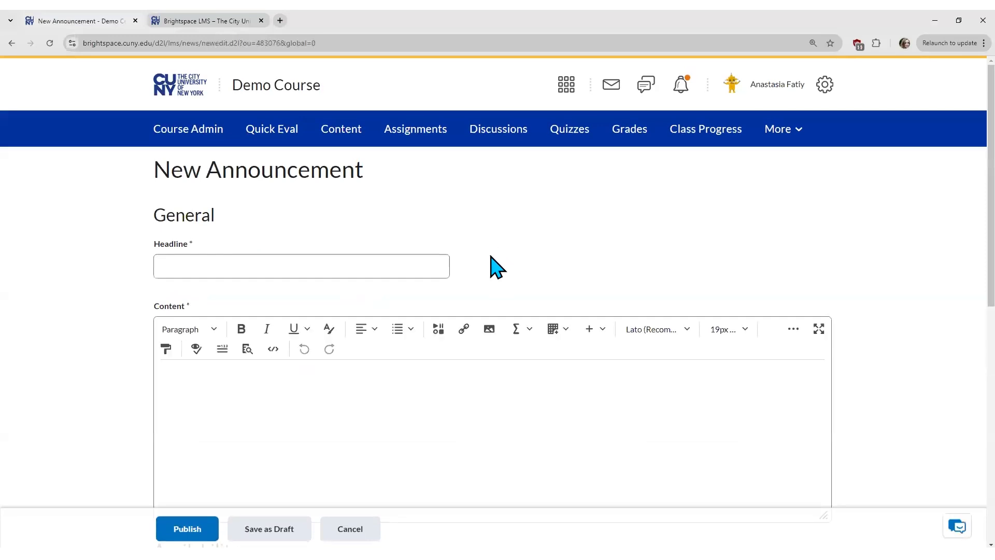
pyautogui.click(240, 264)
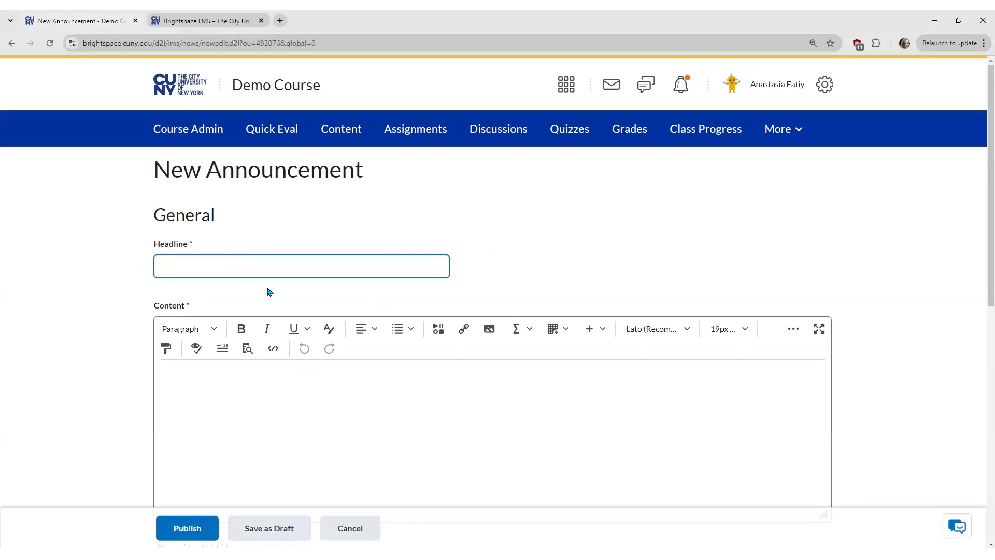
pyautogui.write('Extra Credit for October')
pyautogui.click(235, 399)
pyautogui.scroll(-2, 251, 400)
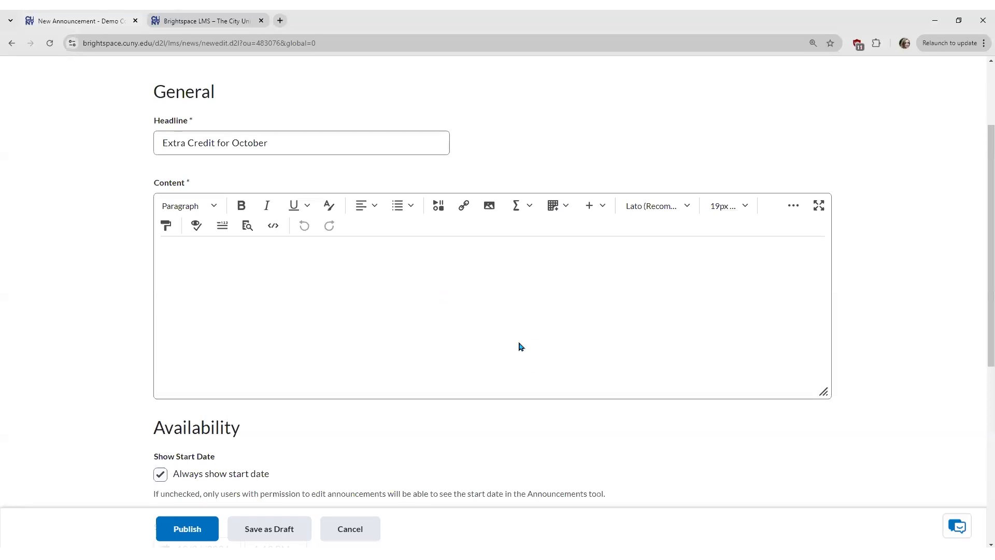
# Step: Write 'Please complete Extra Credit - October by the end of next week.' with the assignment quicklinked
pyautogui.write('Please complete')
pyautogui.click(464, 210)
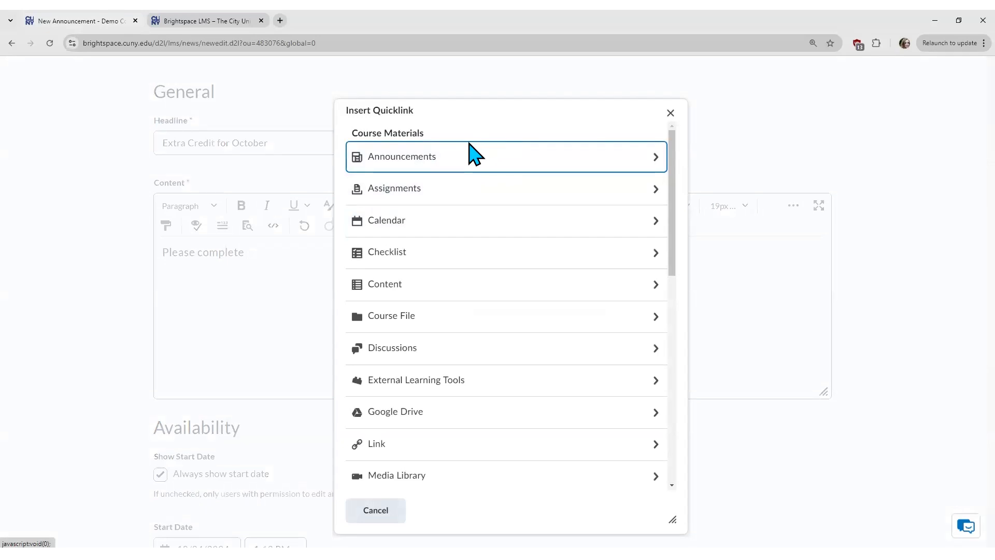
pyautogui.click(464, 197)
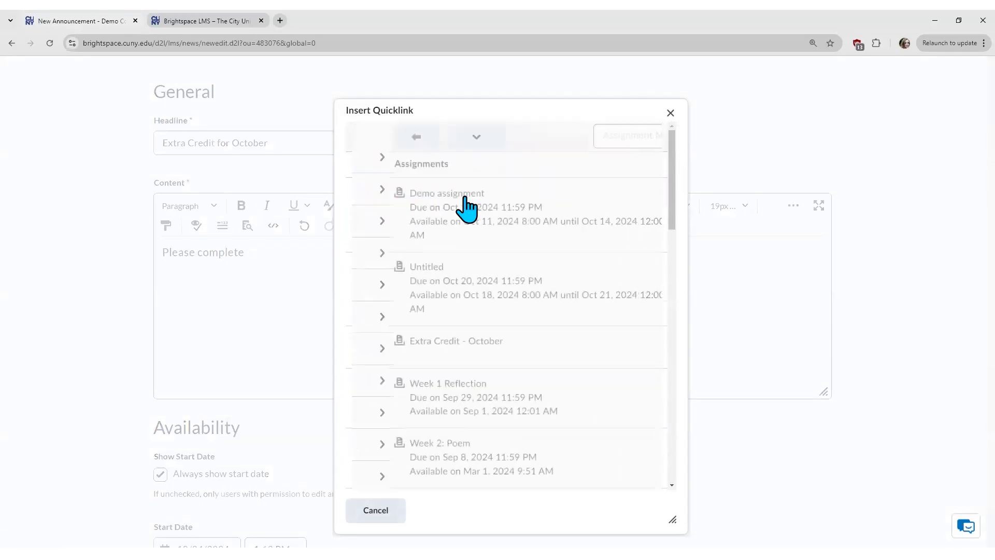
pyautogui.click(437, 356)
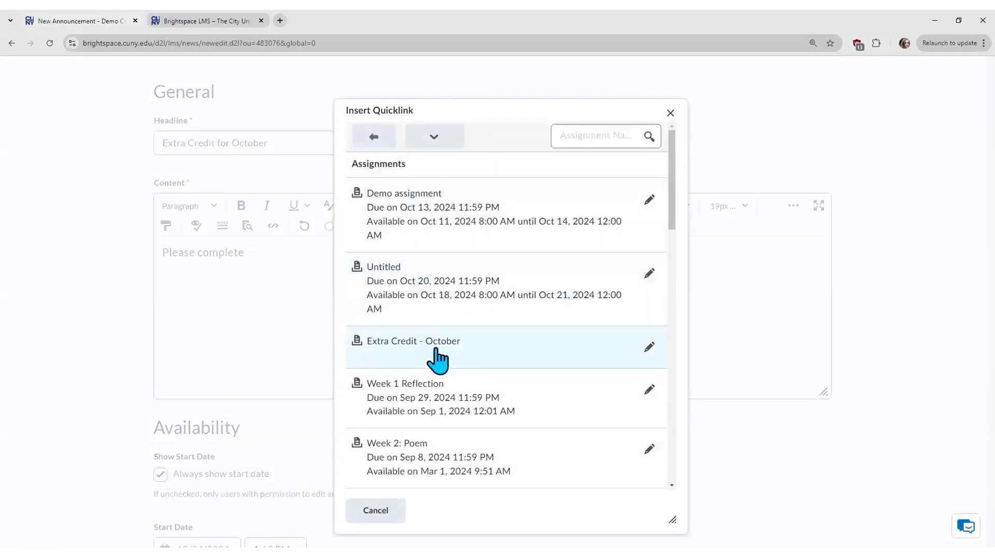
pyautogui.write('by t')
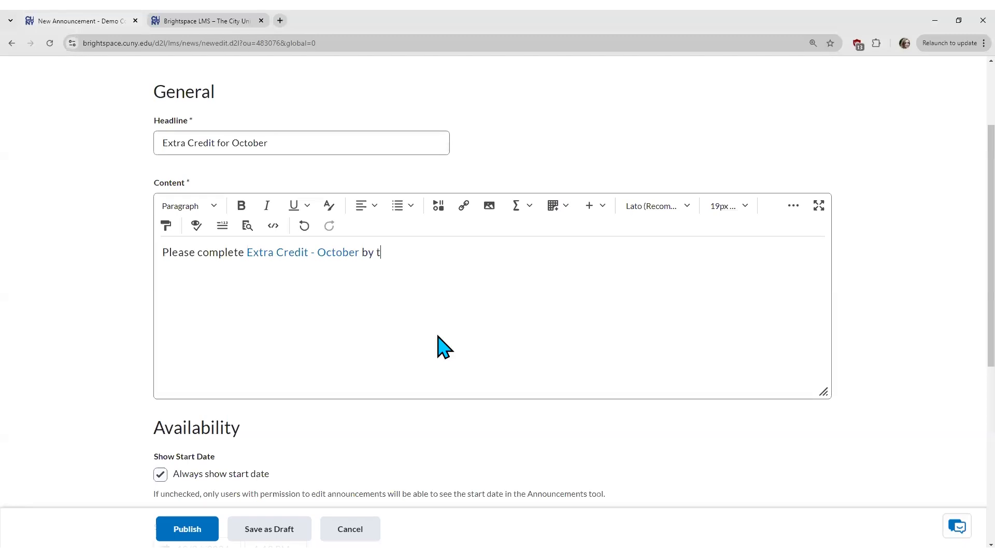
pyautogui.write('he end of next week.')
# Step: Uncheck 'Always show start date' in the announcement's Availability settings
pyautogui.scroll(-5, 959, 218)
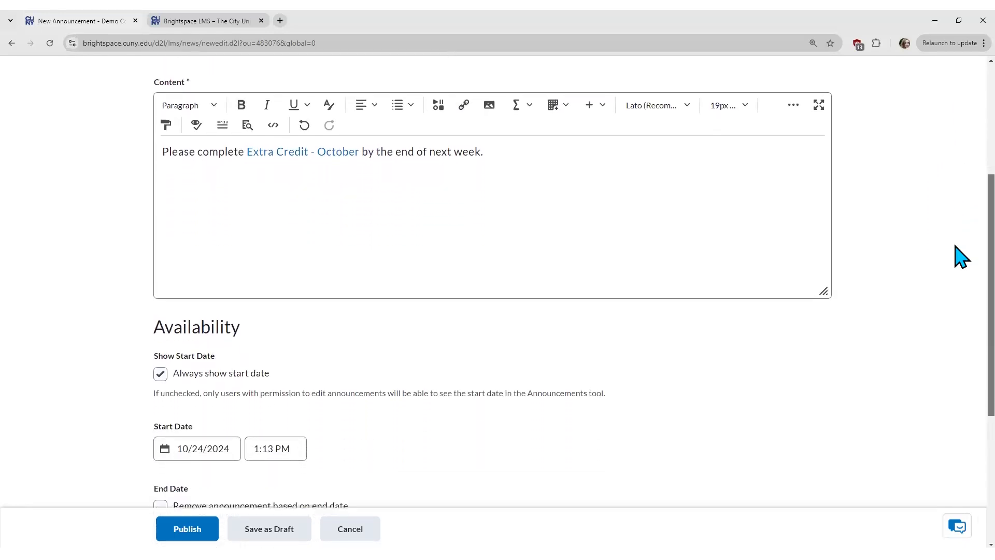
pyautogui.scroll(-1, 960, 332)
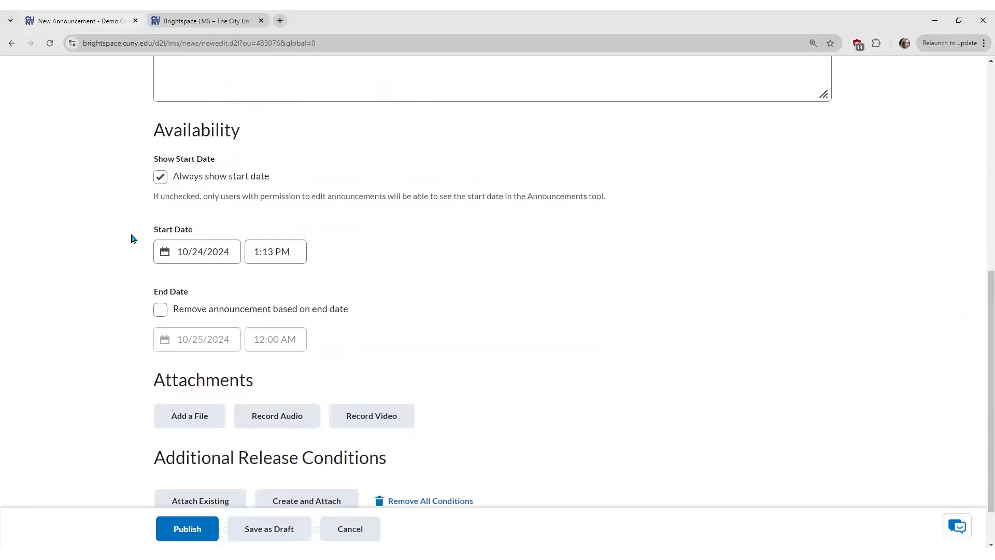
pyautogui.click(220, 250)
pyautogui.click(161, 178)
pyautogui.click(206, 251)
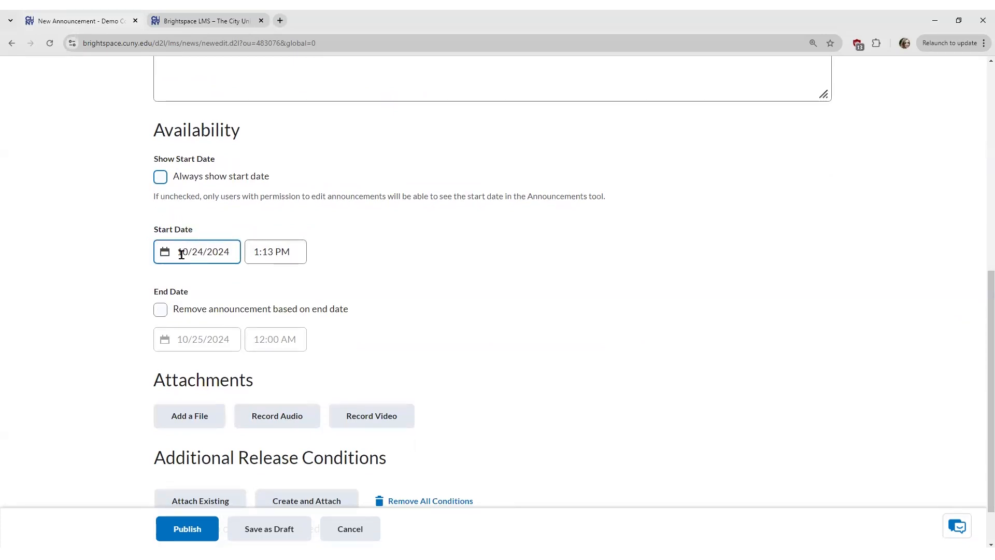
pyautogui.click(222, 278)
pyautogui.click(169, 254)
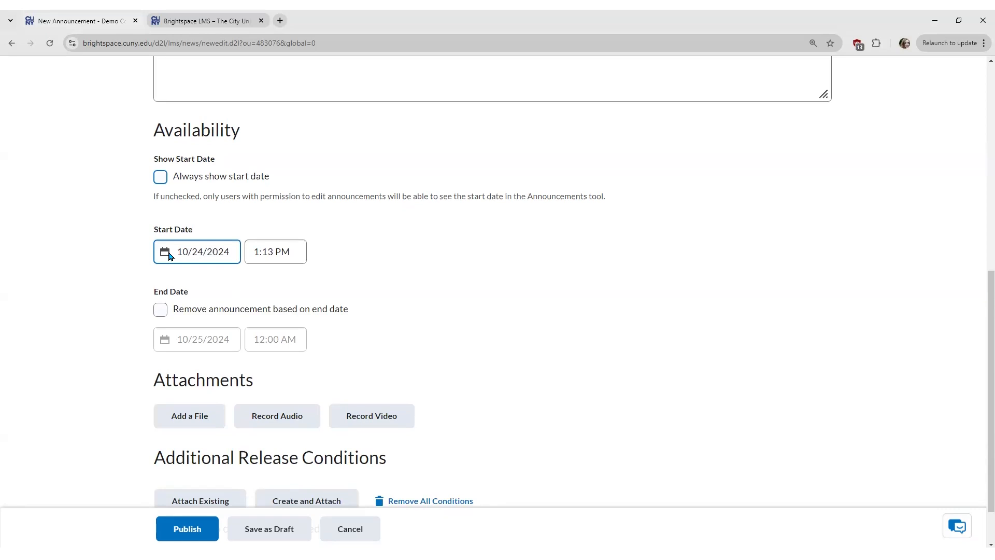
# Step: Set the announcement start to 10/24/2024 at 12:01 AM
pyautogui.click(170, 256)
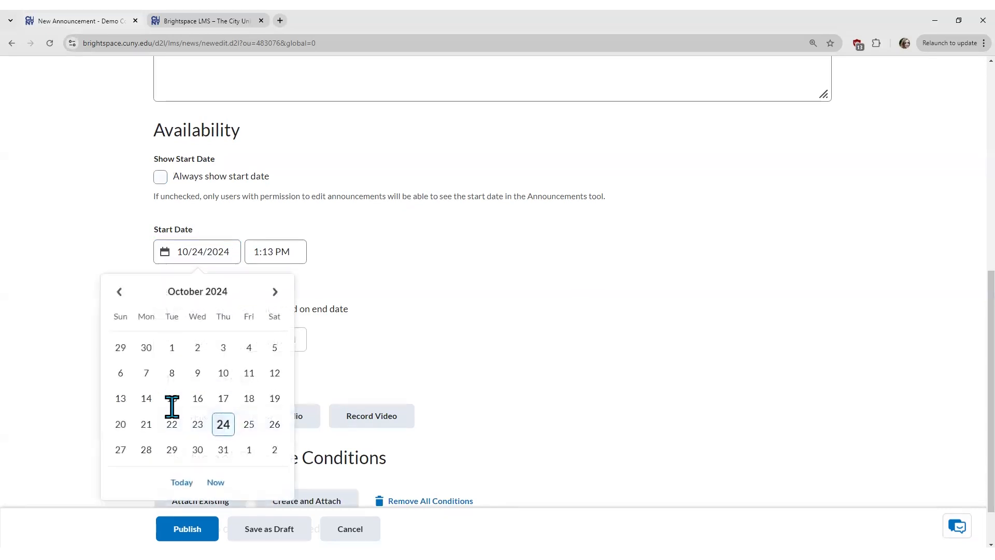
pyautogui.click(145, 448)
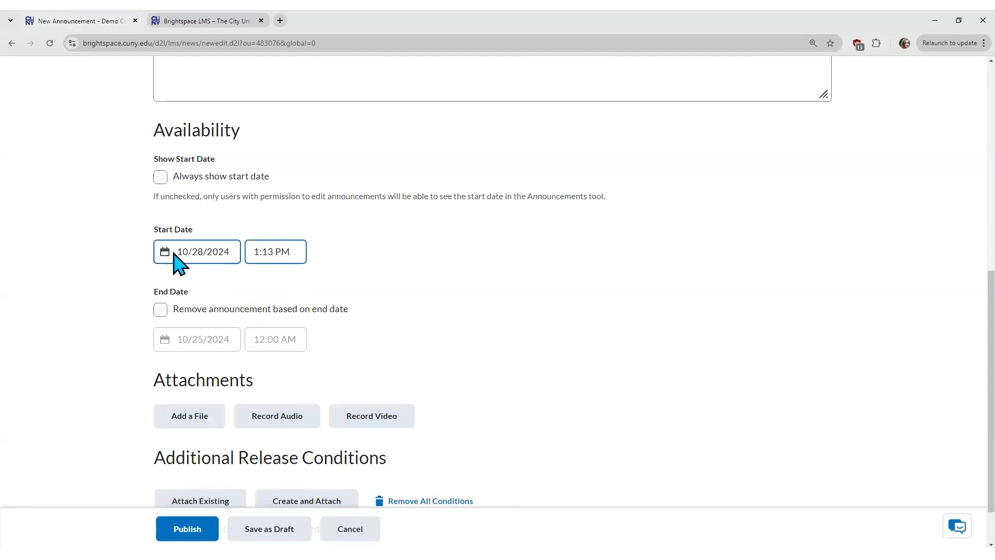
pyautogui.click(290, 249)
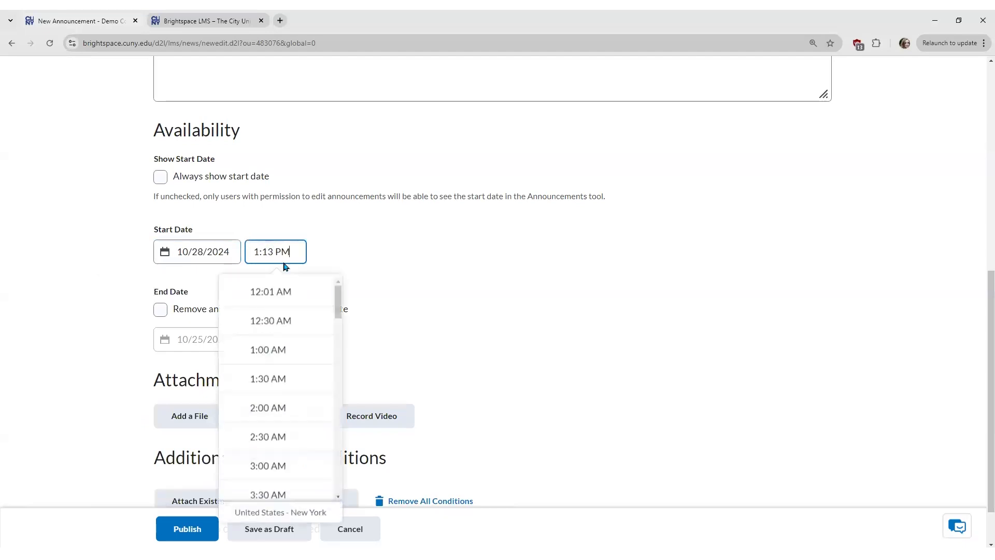
pyautogui.click(278, 294)
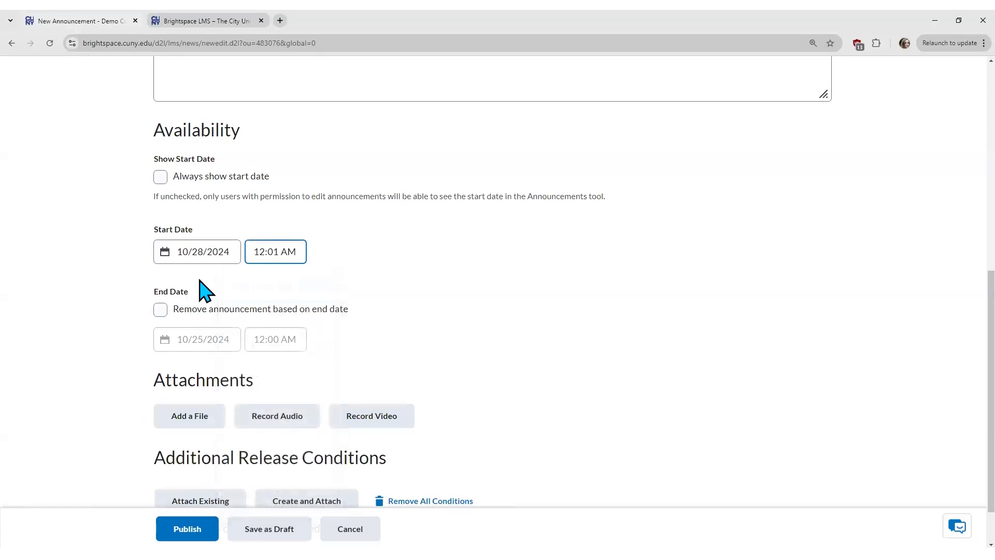
pyautogui.click(164, 252)
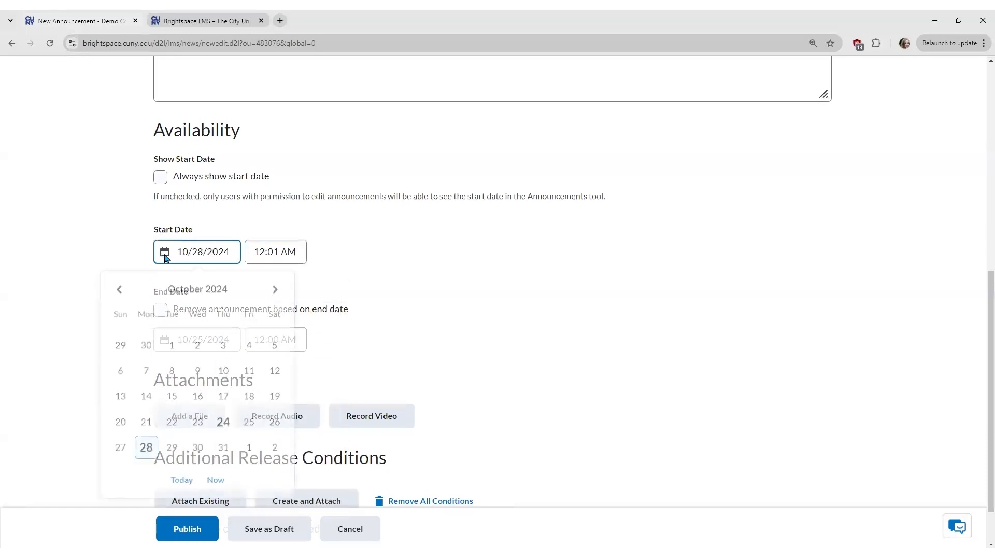
pyautogui.click(223, 424)
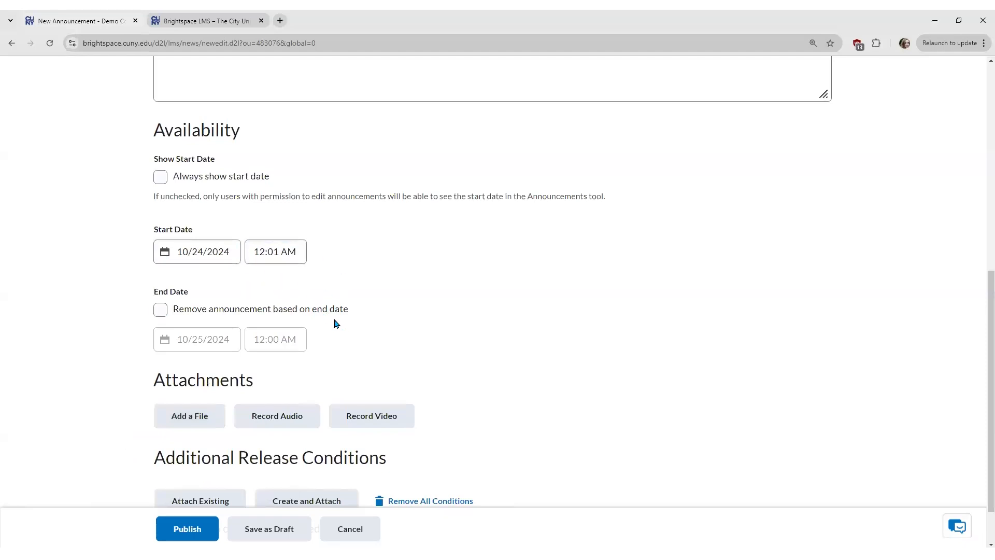
pyautogui.scroll(-1, 306, 292)
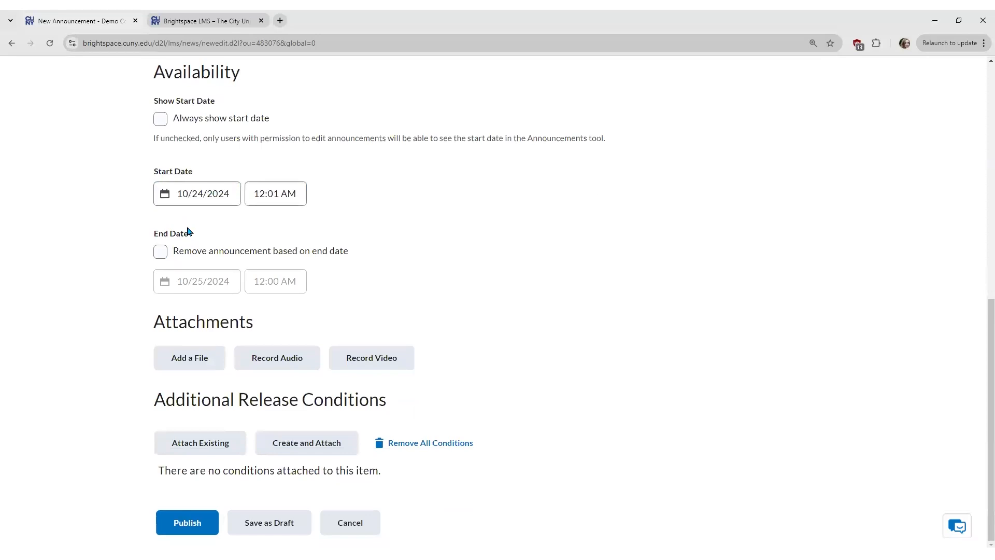
# Step: Set the announcement to be removed at its Nov 1, 2024 end date and publish it
pyautogui.click(162, 253)
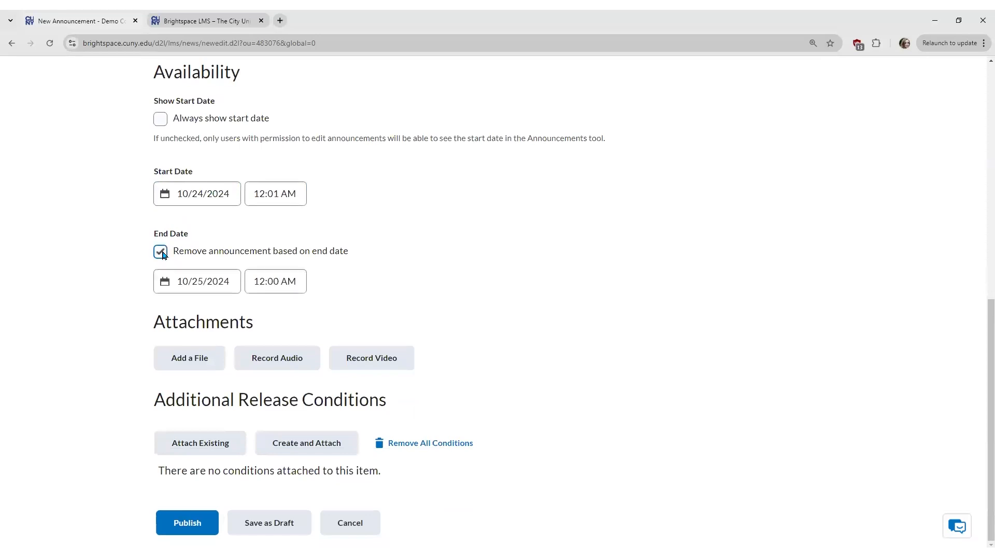
pyautogui.click(167, 287)
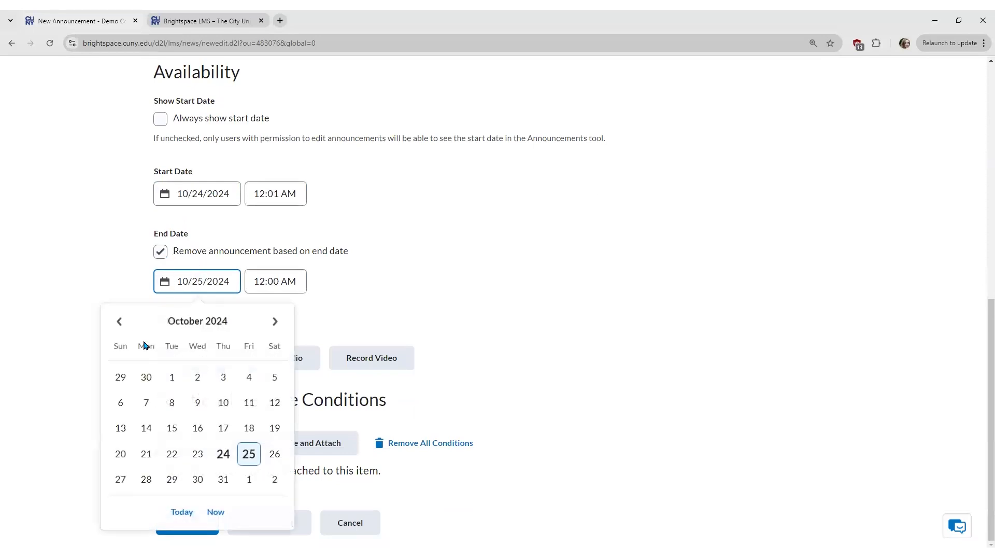
pyautogui.click(250, 479)
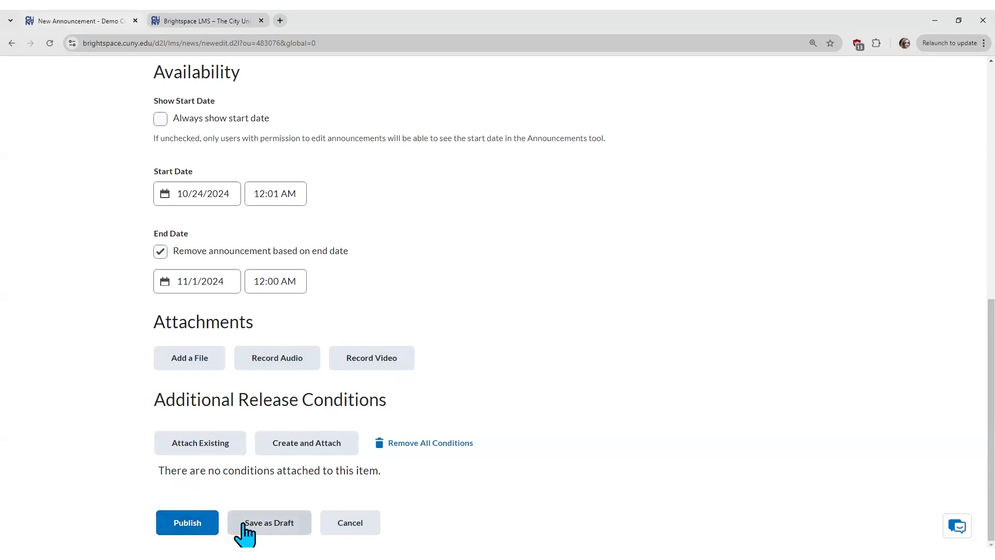
pyautogui.click(187, 524)
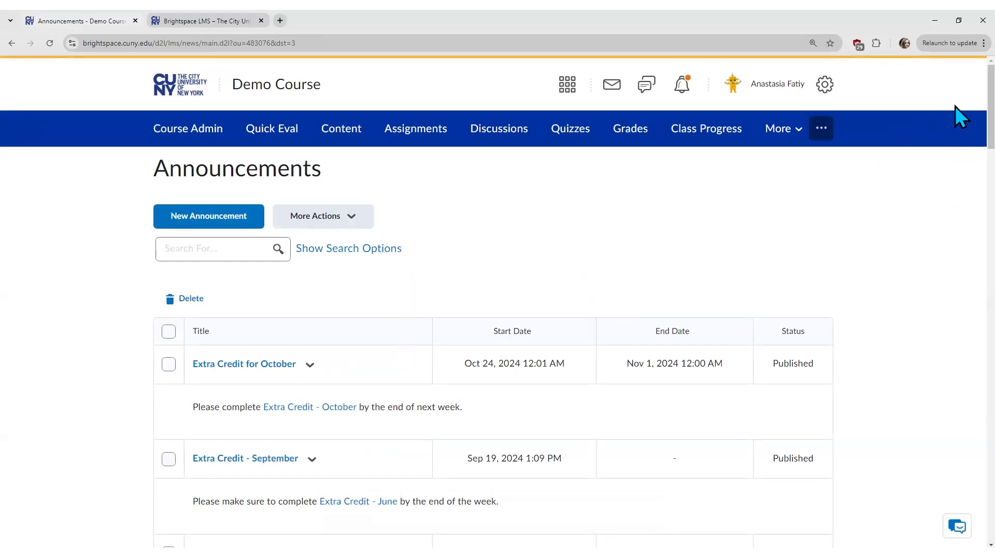
# Step: Scroll through the Announcements list showing Extra Credit for October, Extra Credit - September and draft Test
pyautogui.scroll(-3, 958, 125)
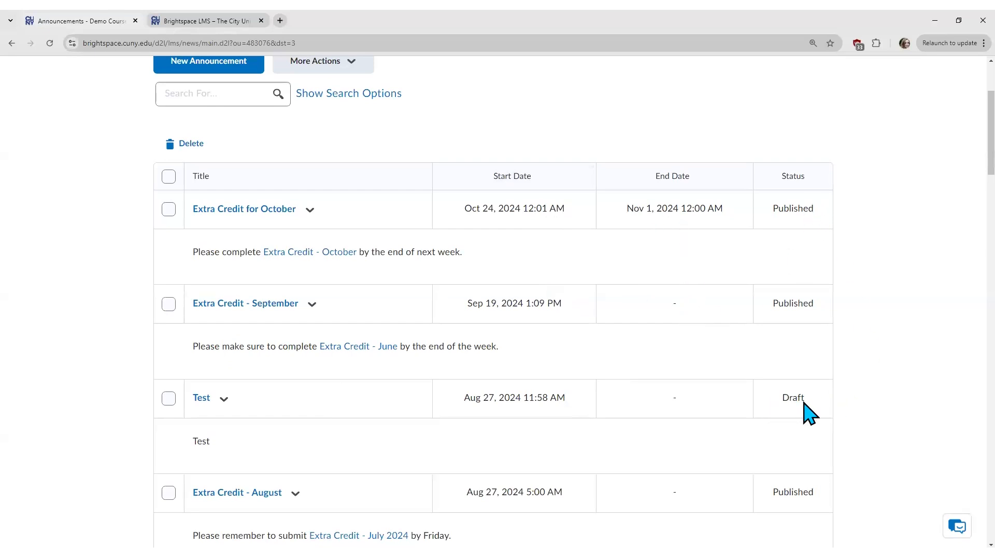
pyautogui.scroll(-5, 810, 413)
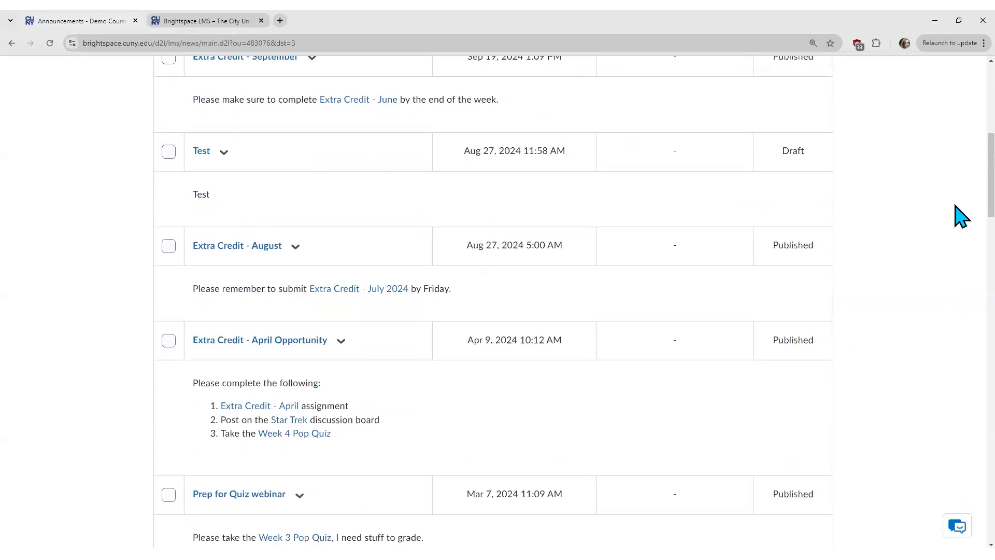
pyautogui.moveTo(991, 191); pyautogui.dragTo(991, 452)
pyautogui.scroll(-3, 962, 506)
pyautogui.scroll(2, 959, 486)
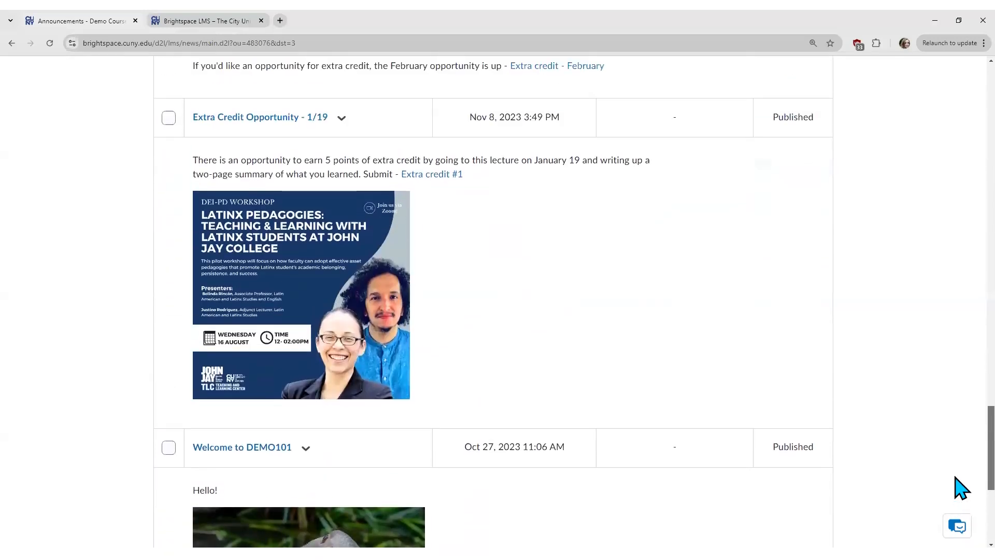
pyautogui.scroll(15, 963, 479)
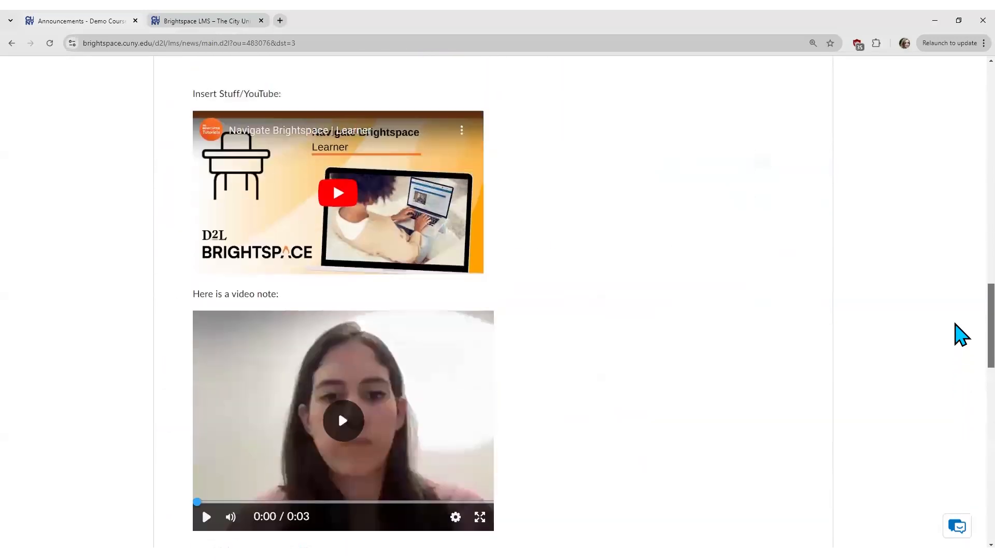
pyautogui.scroll(8, 962, 303)
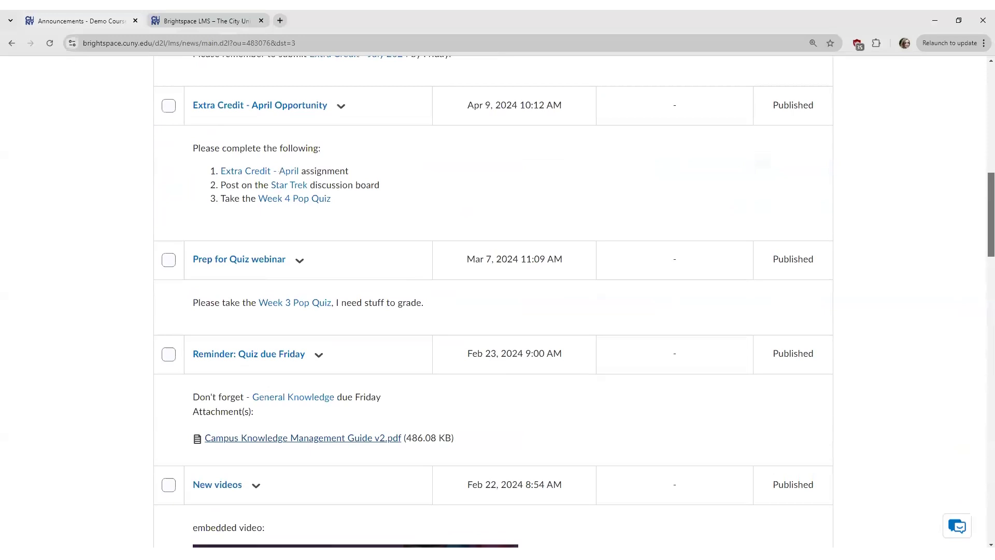
pyautogui.scroll(5, 960, 235)
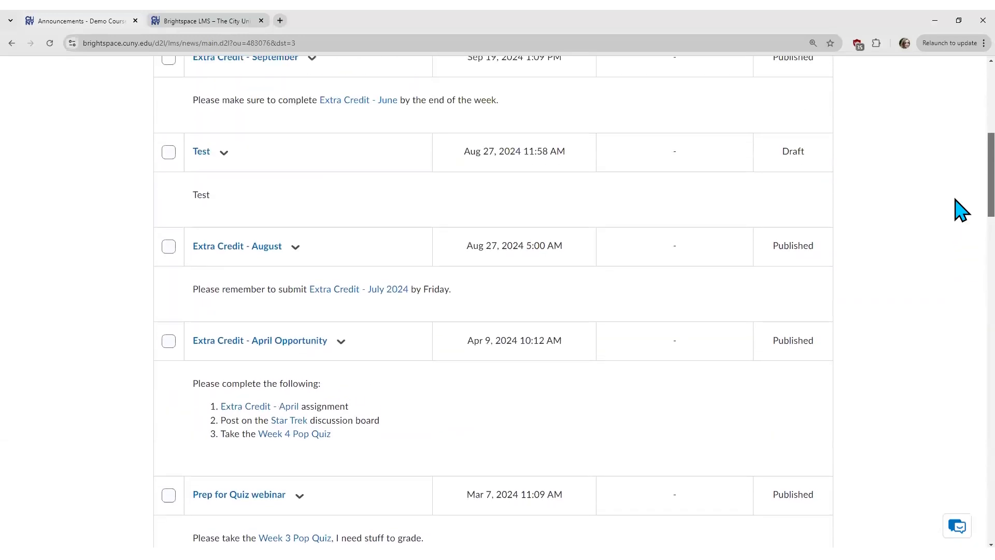
pyautogui.scroll(2, 960, 192)
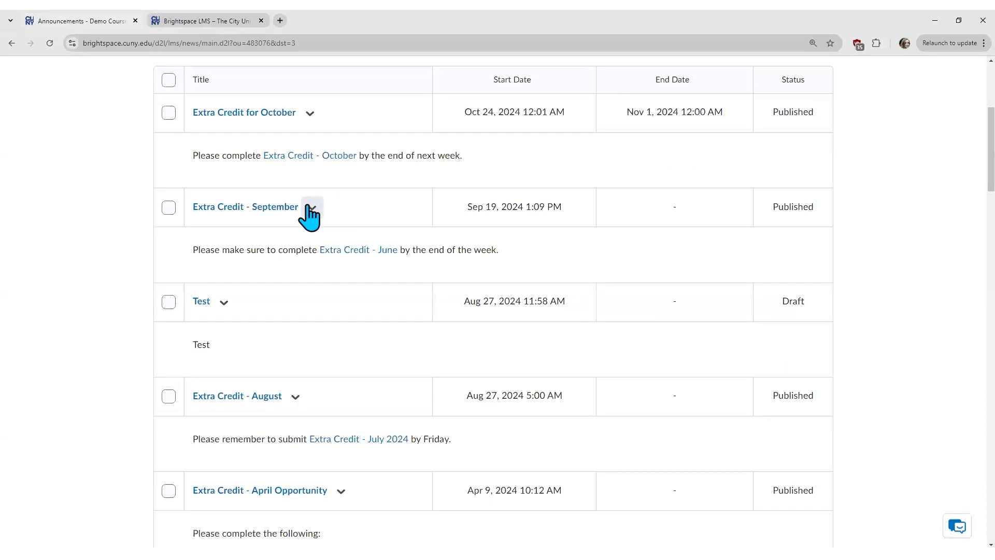
# Step: Open the Extra Credit - September actions menu, then close it without choosing anything
pyautogui.click(313, 209)
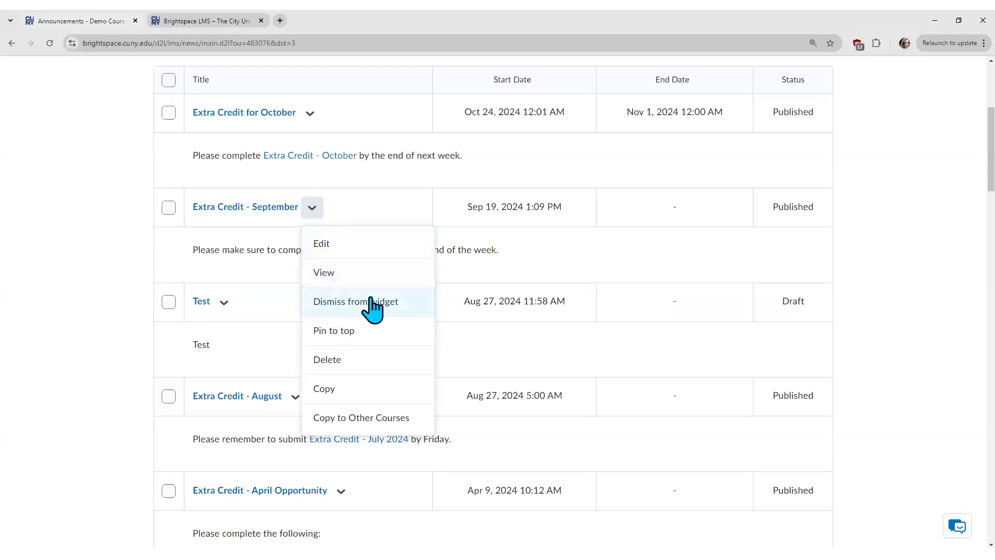
pyautogui.click(569, 311)
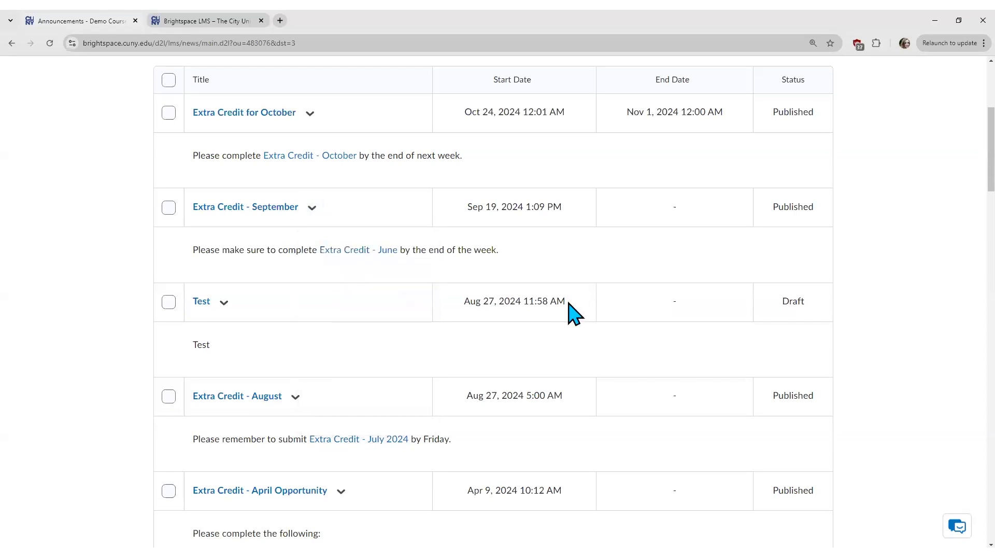
pyautogui.scroll(5, 571, 311)
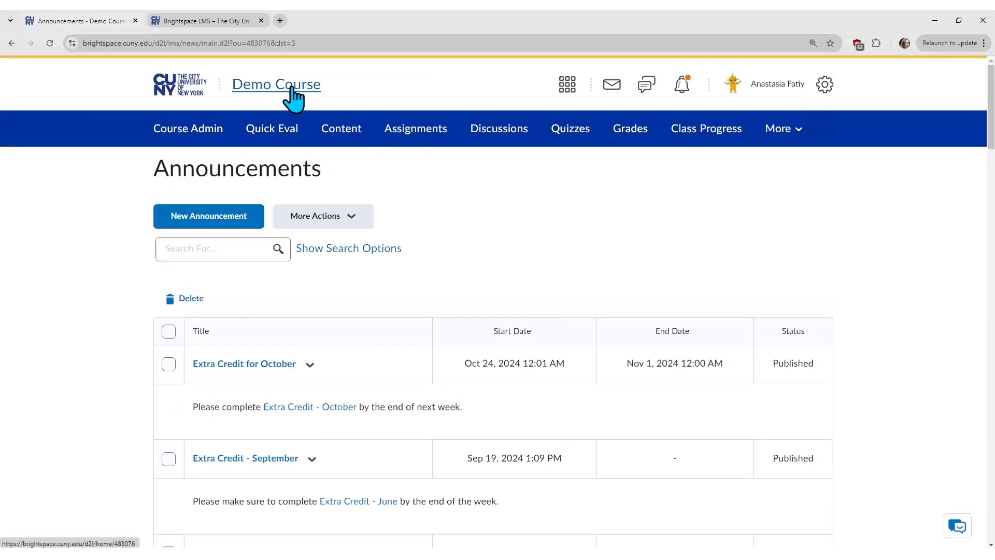
pyautogui.middleClick(285, 86)
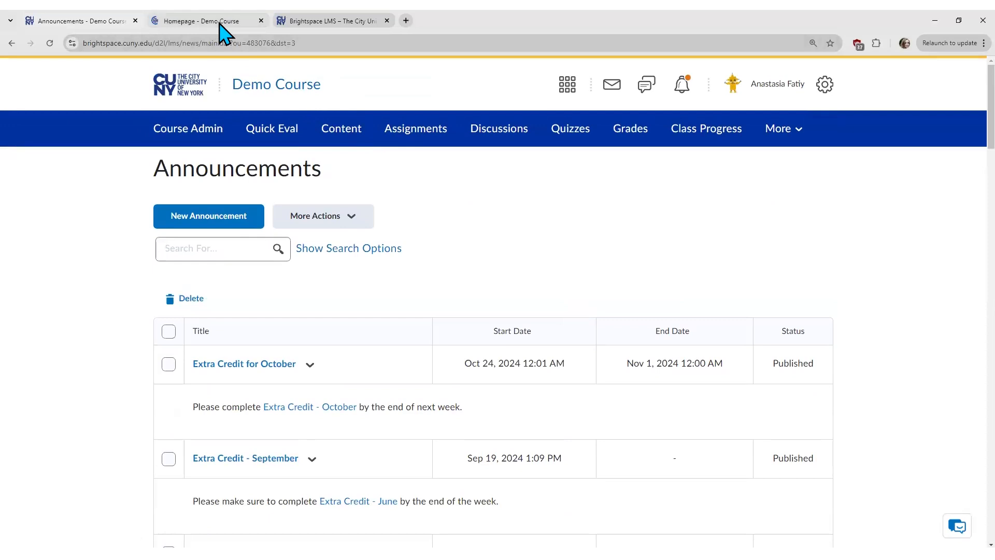
pyautogui.click(220, 24)
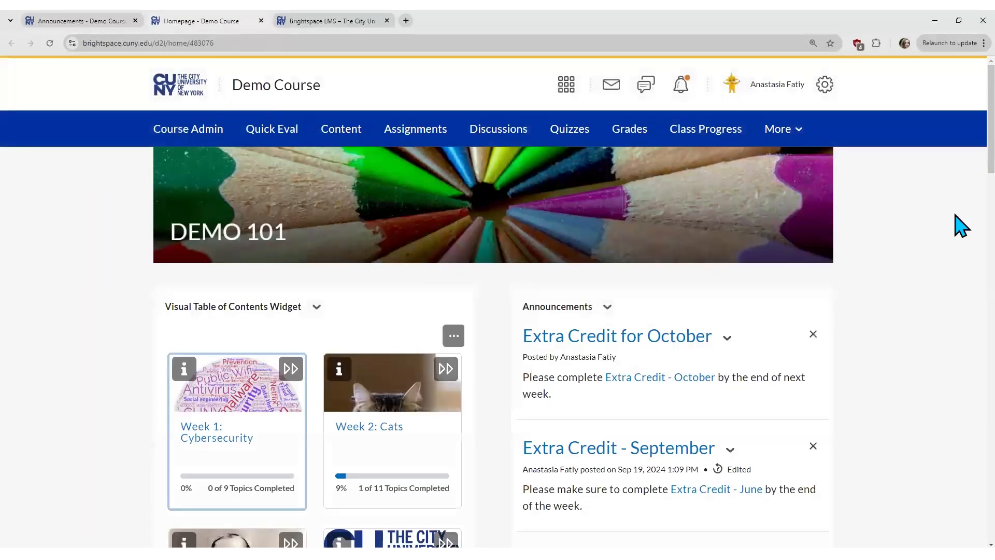
pyautogui.scroll(-1, 961, 171)
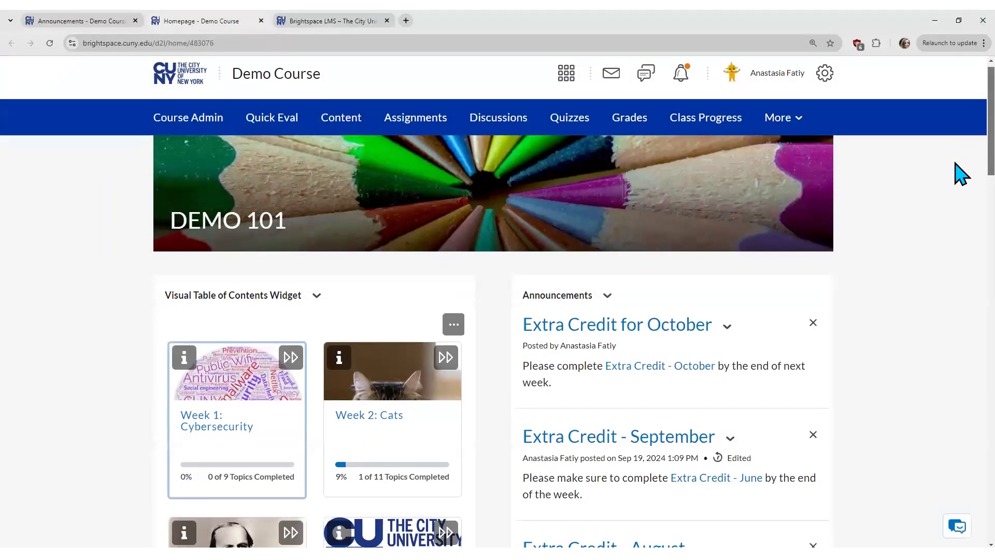
pyautogui.scroll(-2, 962, 171)
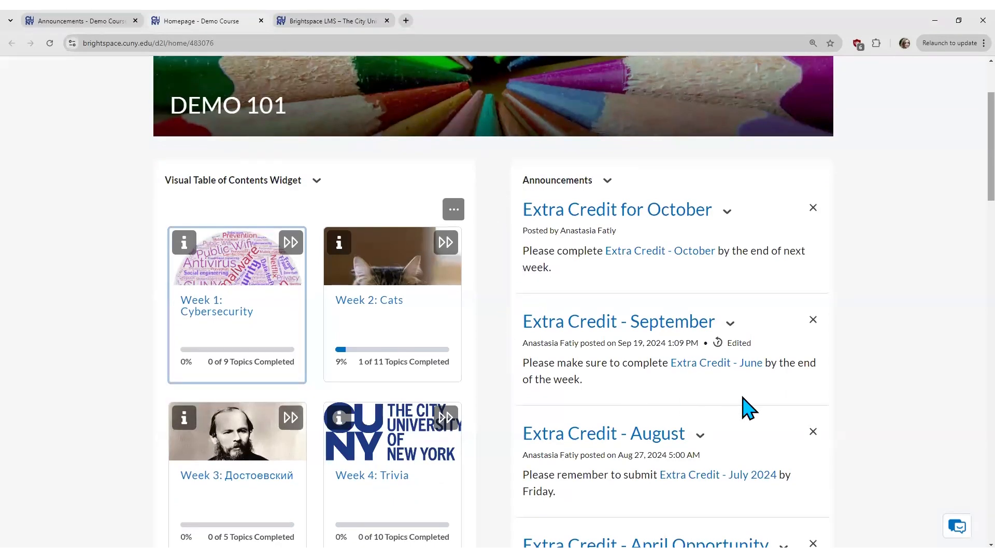
pyautogui.scroll(-2, 750, 408)
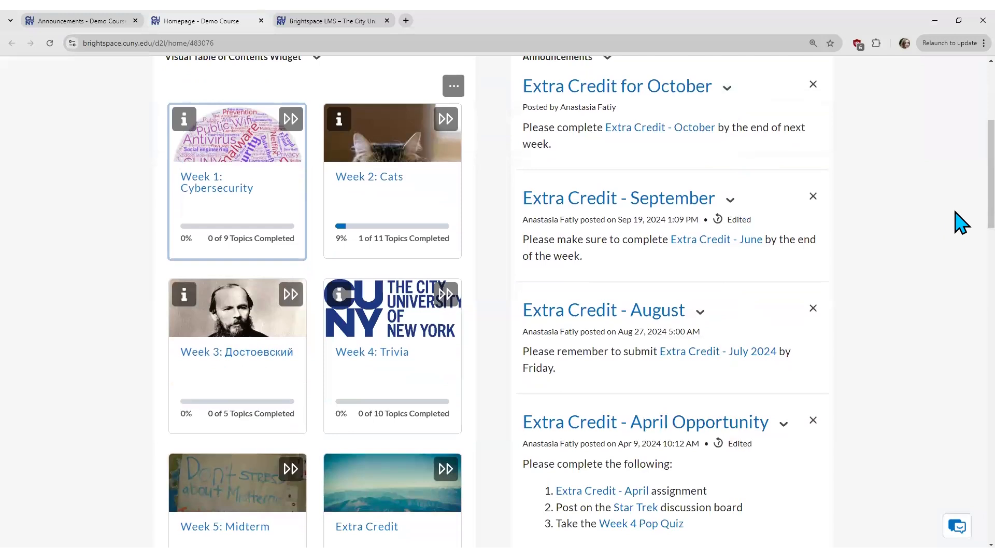
pyautogui.scroll(-4, 960, 236)
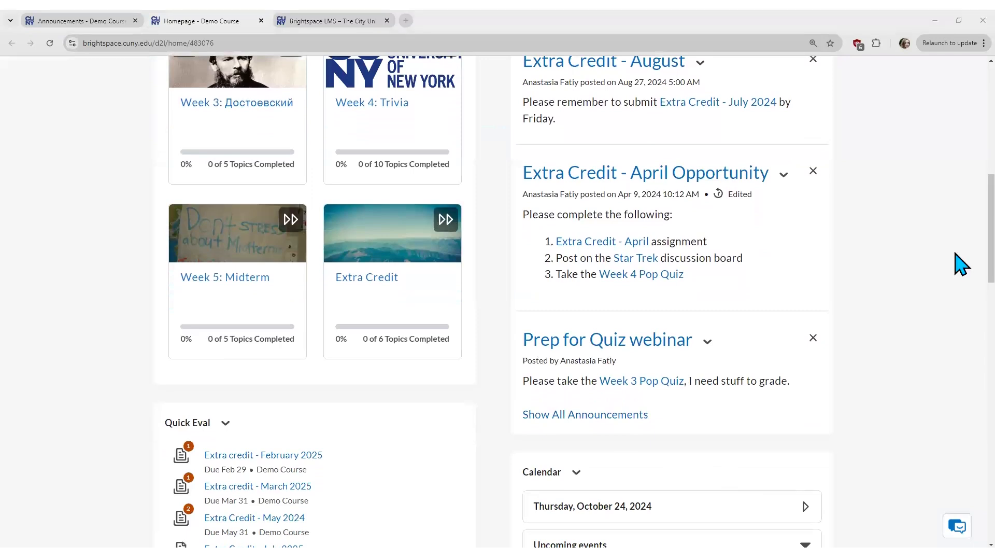
pyautogui.scroll(5, 960, 266)
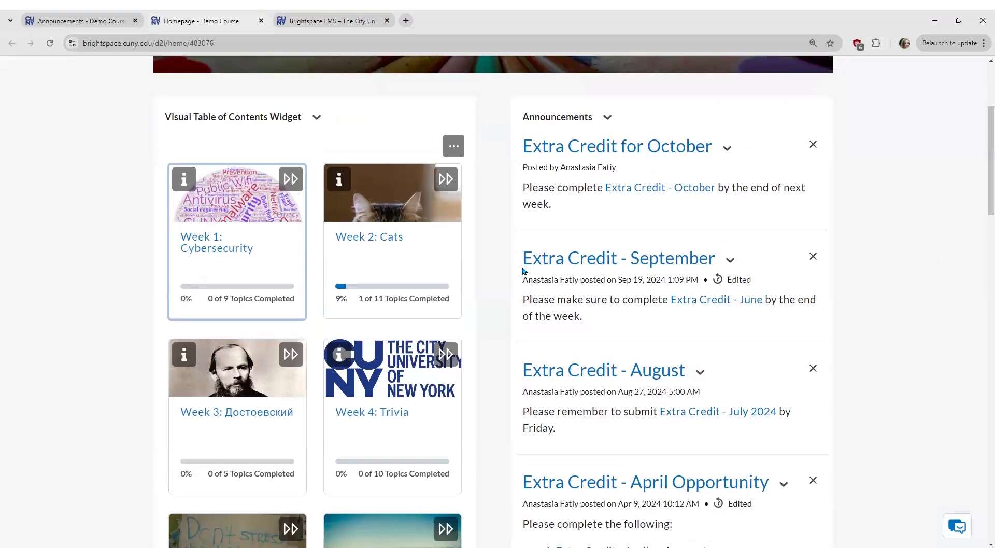
pyautogui.moveTo(527, 289)
pyautogui.mouseDown()
pyautogui.moveTo(643, 280)
pyautogui.moveTo(523, 280)
pyautogui.mouseUp()
pyautogui.click(523, 284)
pyautogui.tripleClick(633, 281)
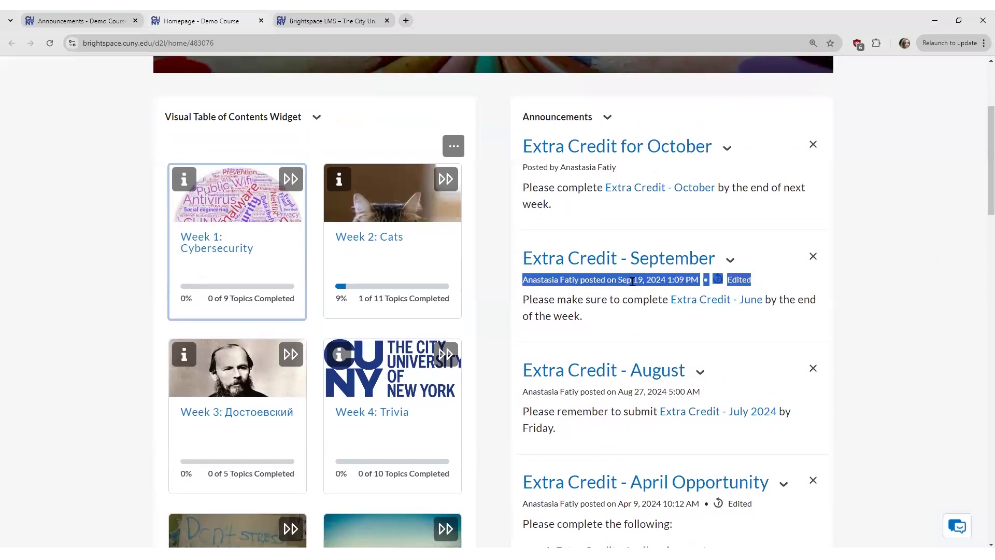
pyautogui.click(622, 295)
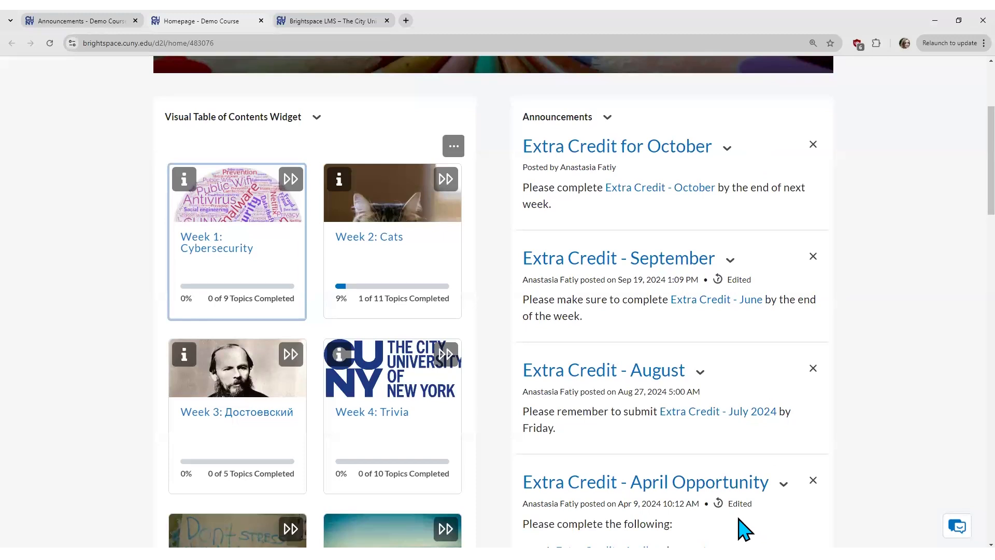
# Step: From the Announcements list, dismiss Extra Credit - September from the homepage widget
pyautogui.click(101, 22)
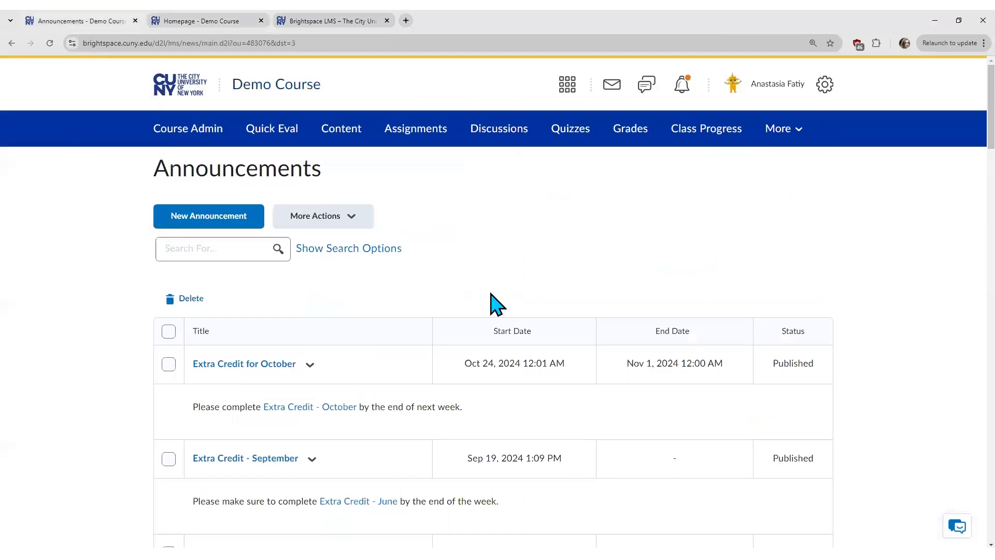
pyautogui.scroll(-2, 488, 304)
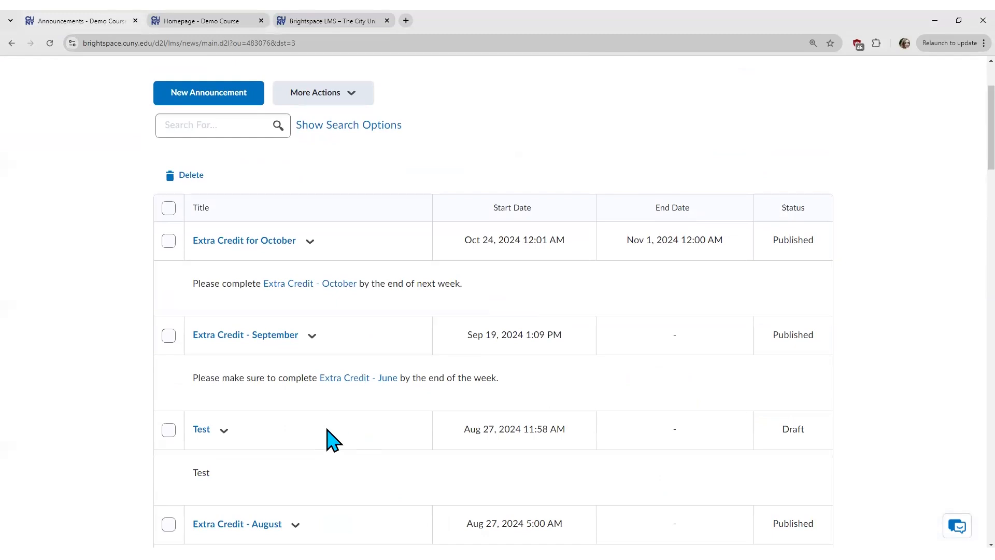
pyautogui.click(313, 338)
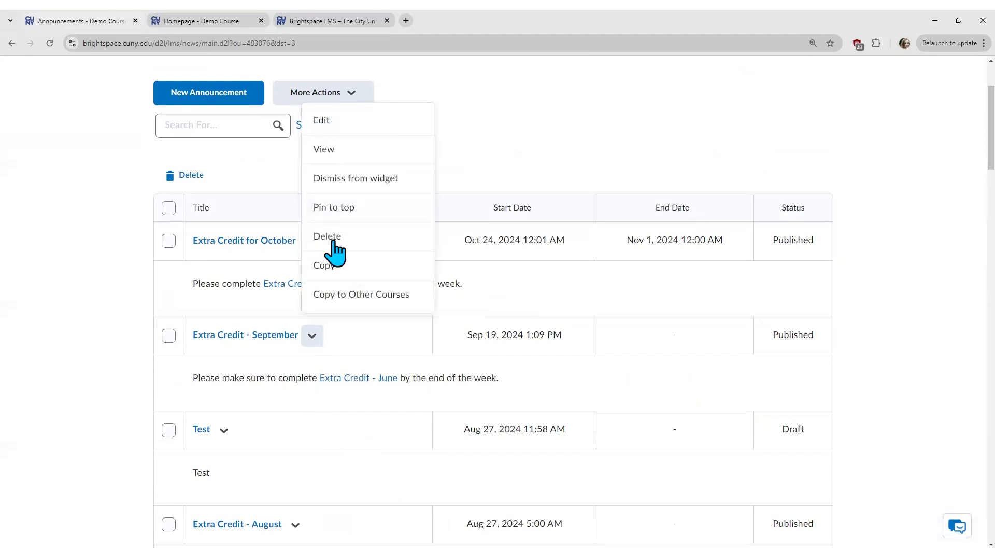
pyautogui.click(393, 180)
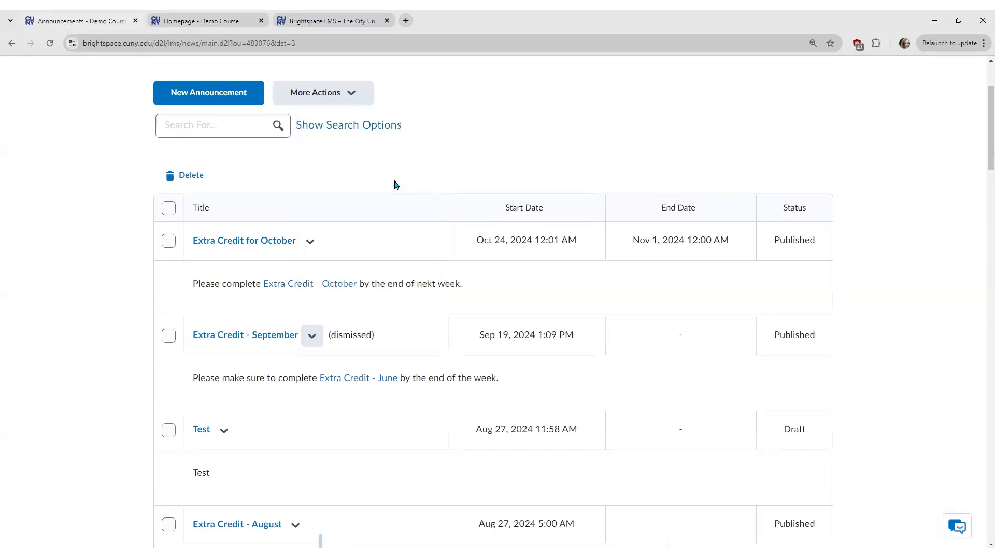
# Step: Check the course homepage no longer shows it, then return to the Announcements list
pyautogui.click(384, 338)
pyautogui.click(202, 21)
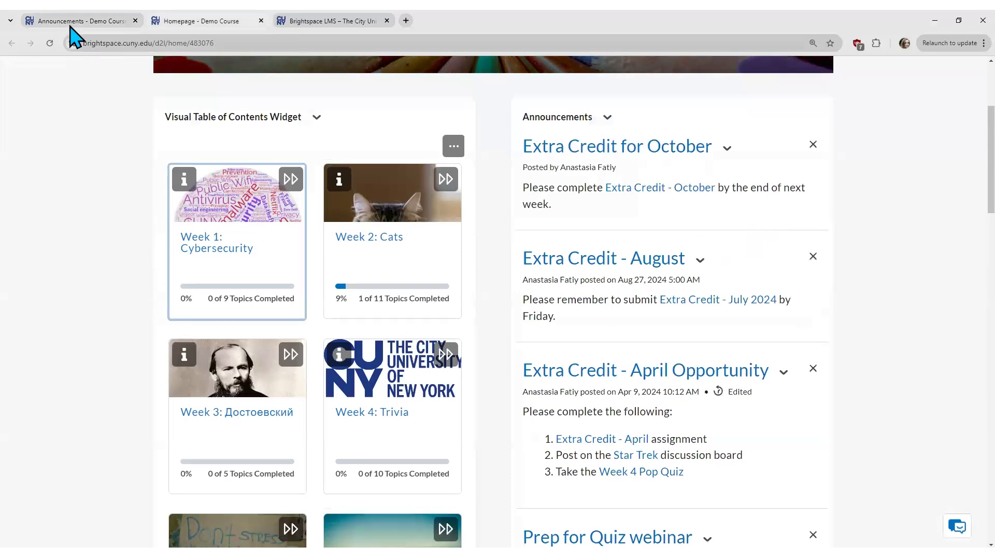
pyautogui.scroll(-4, 814, 461)
pyautogui.scroll(-1, 814, 462)
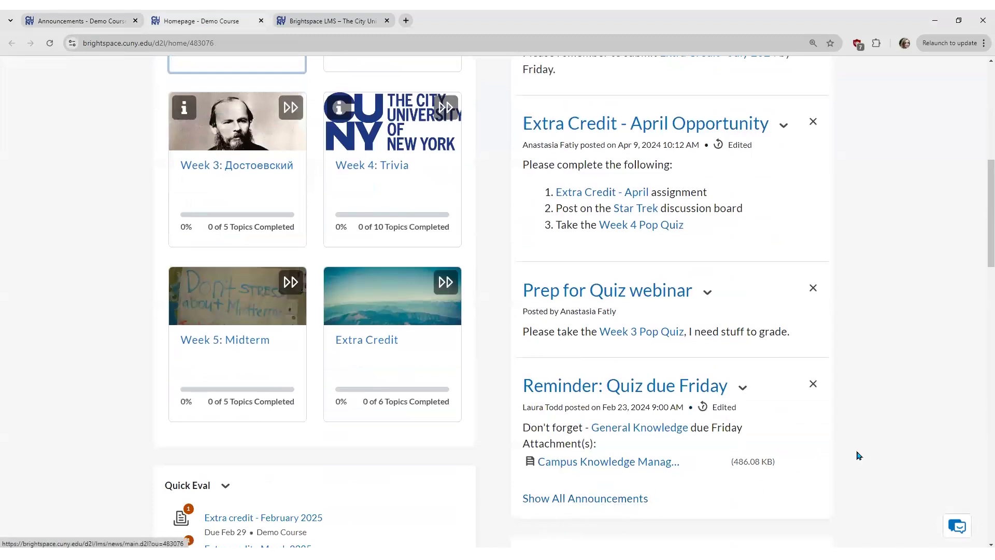
pyautogui.scroll(7, 862, 454)
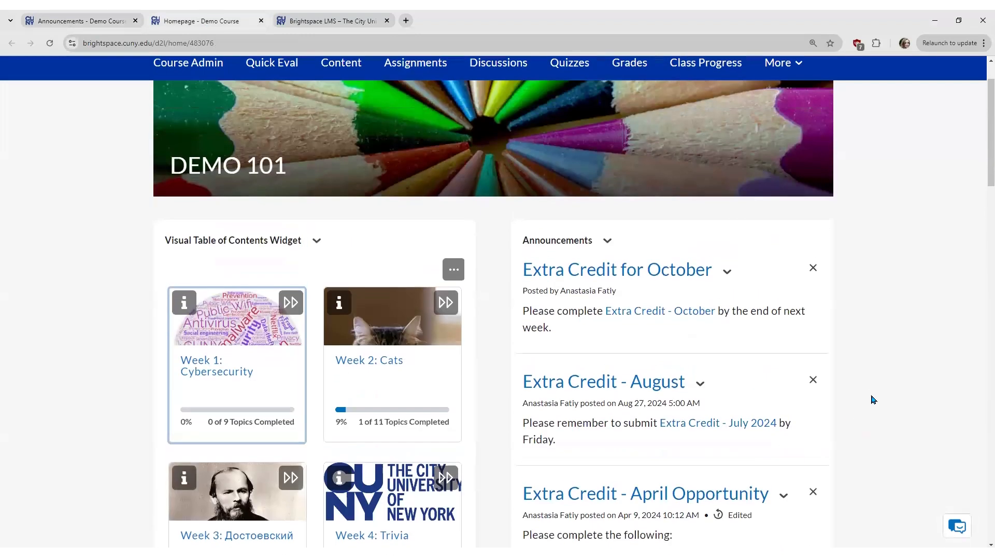
pyautogui.click(74, 24)
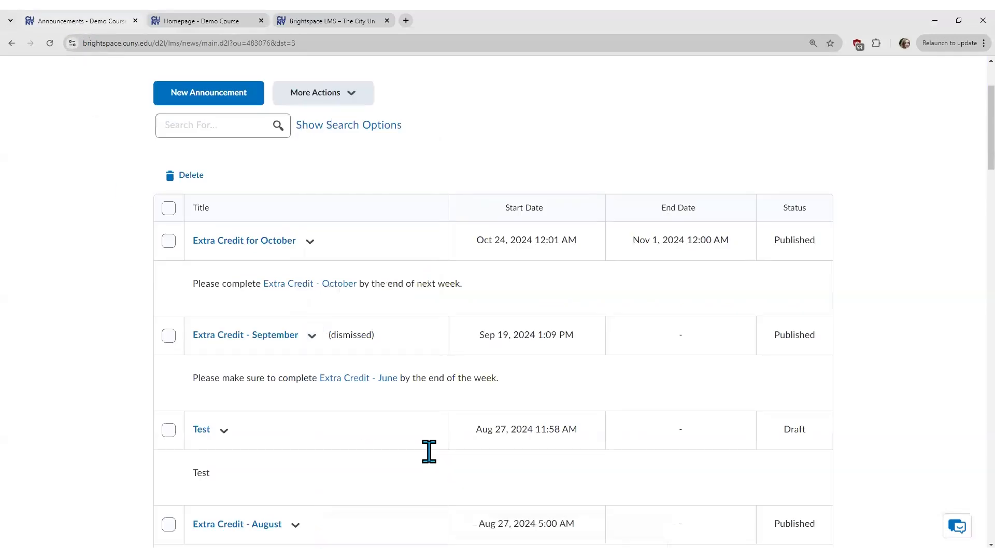
pyautogui.scroll(-2, 430, 451)
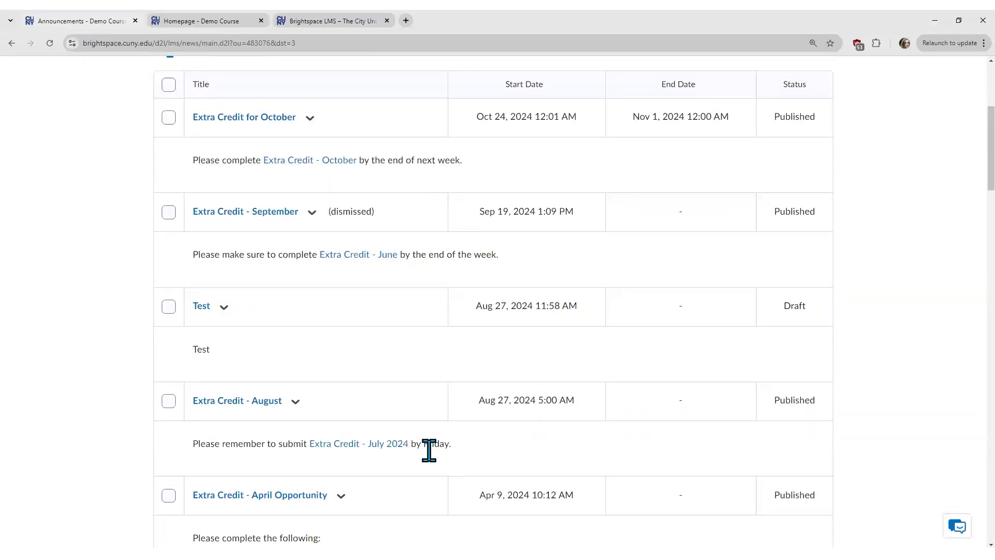
pyautogui.scroll(-6, 429, 451)
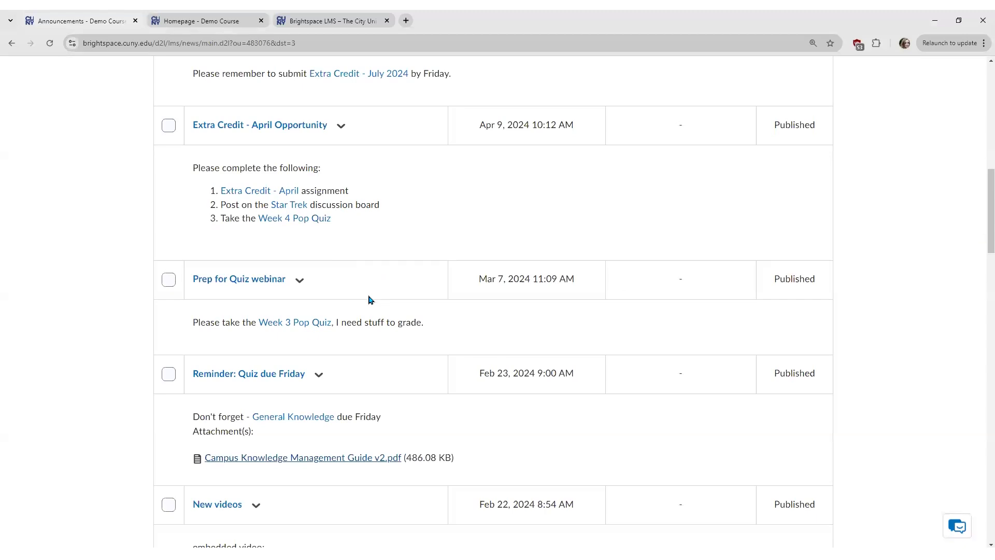
# Step: Pin the Prep for Quiz webinar announcement to the top and view it leading the homepage widget
pyautogui.click(299, 280)
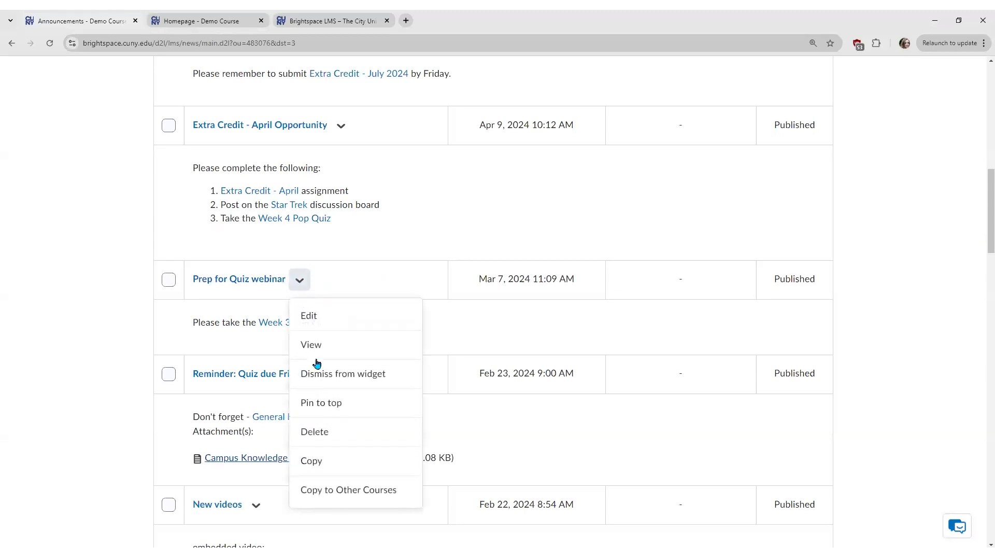
pyautogui.click(362, 410)
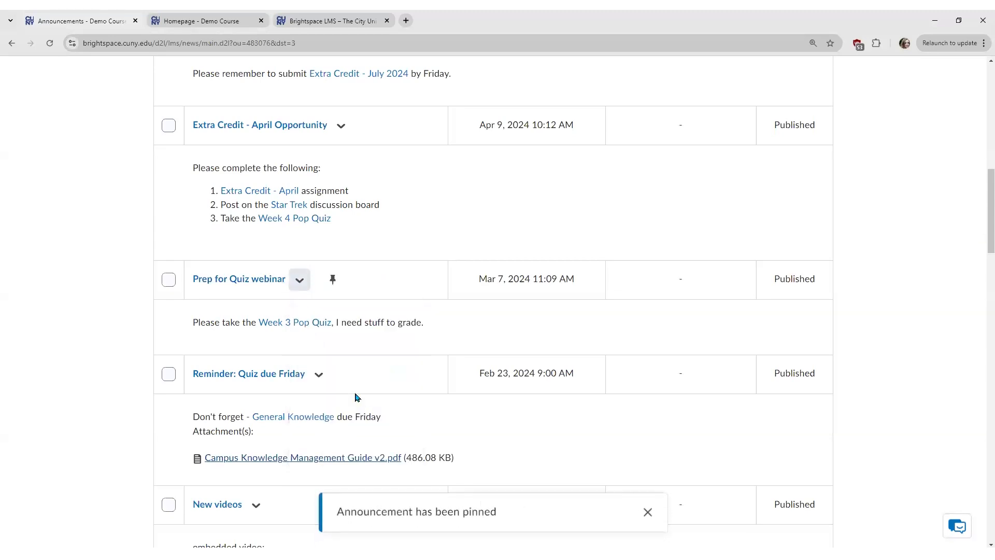
pyautogui.press('ctrl')
pyautogui.press('ctrl')
pyautogui.click(232, 23)
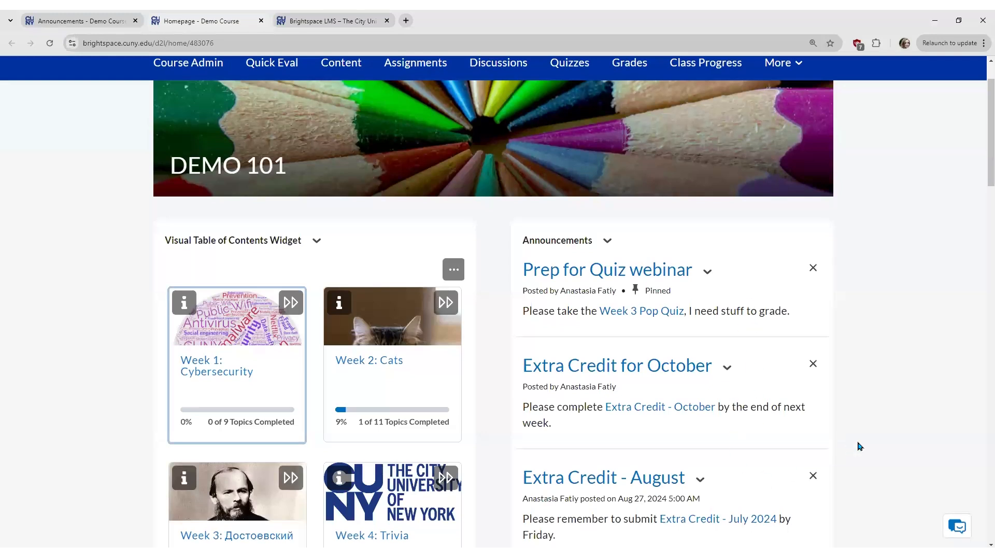
# Step: Go back to the Announcements list and open the Extra Credit for October actions menu
pyautogui.scroll(-2, 877, 441)
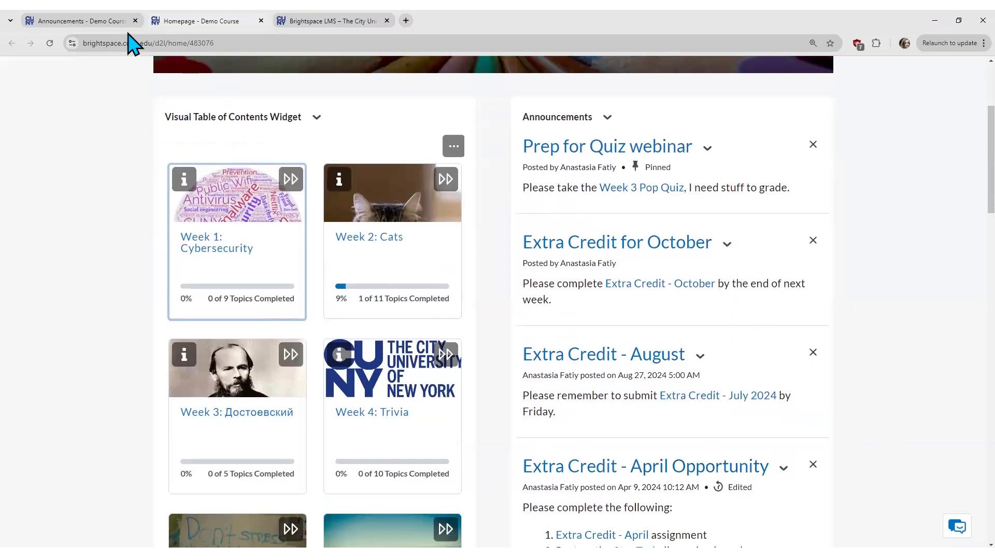
pyautogui.click(110, 22)
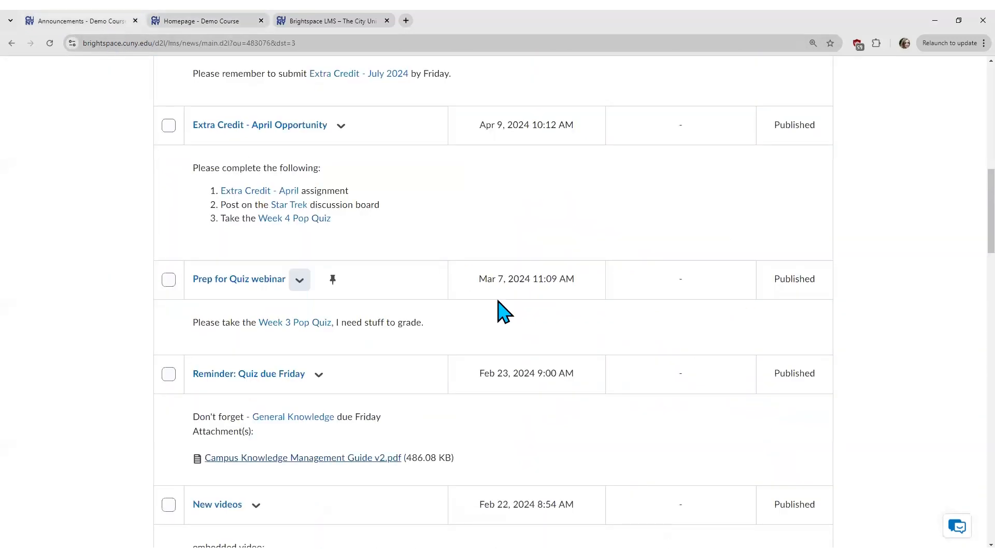
pyautogui.scroll(2, 503, 311)
pyautogui.scroll(6, 500, 311)
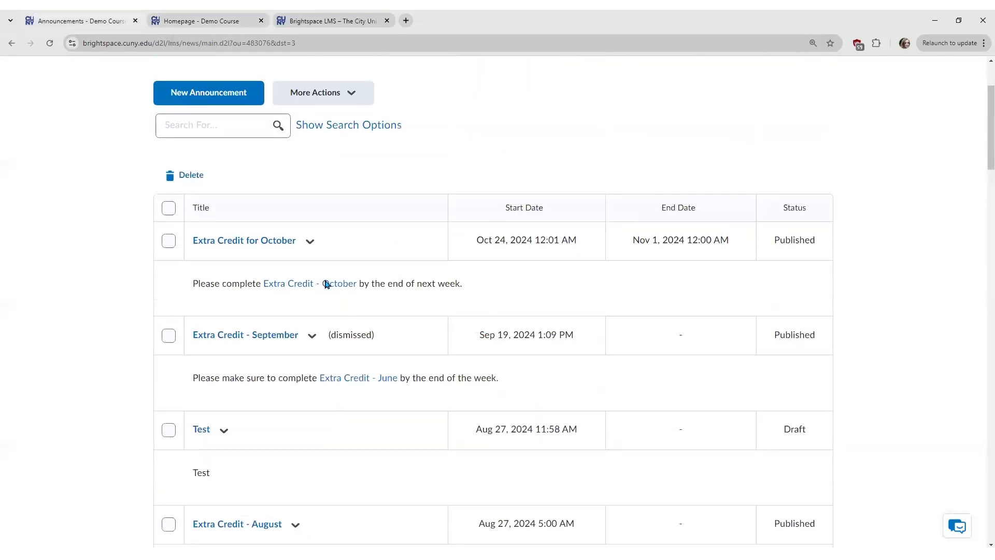
pyautogui.click(310, 241)
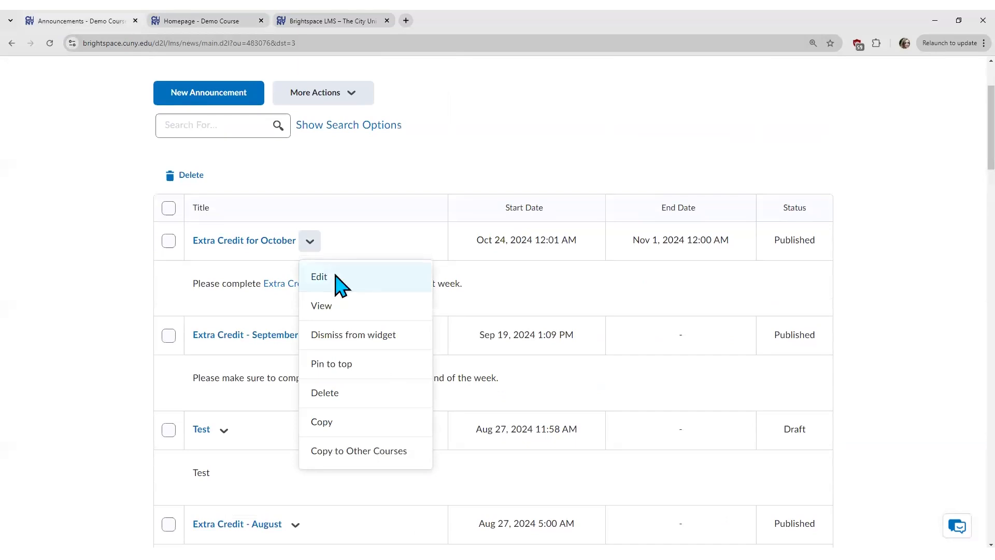
# Step: Edit Extra Credit for October, changing 'next week.' to 'this week.' in its content
pyautogui.click(336, 278)
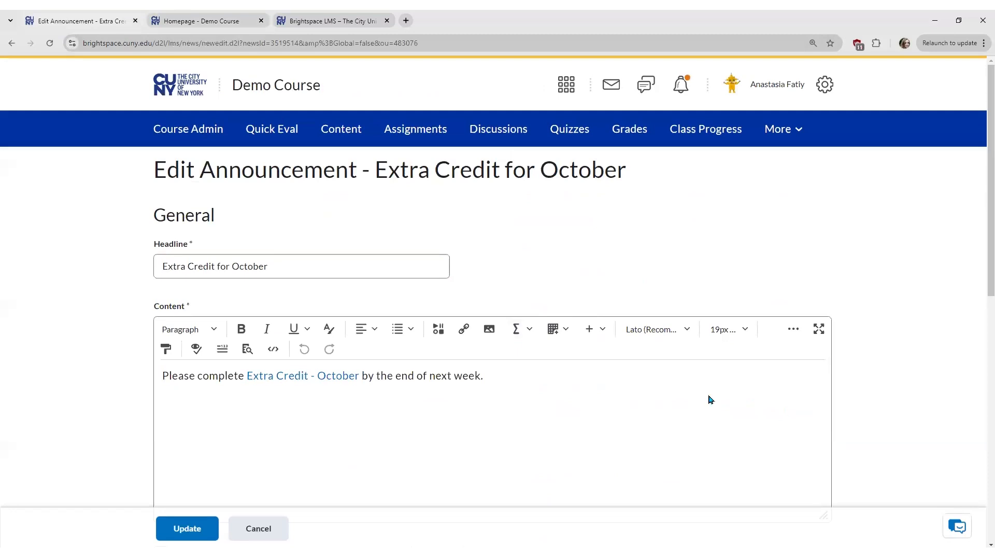
pyautogui.click(501, 375)
pyautogui.press('BackSpace')
pyautogui.press('BackSpace')
pyautogui.press('BackSpace')
pyautogui.press('BackSpace')
pyautogui.press('BackSpace')
pyautogui.press('BackSpace')
pyautogui.press('BackSpace')
pyautogui.press('BackSpace')
pyautogui.press('BackSpace')
pyautogui.press('BackSpace')
pyautogui.write('this week.')
# Step: Leave Major edit off and update the announcement
pyautogui.scroll(-2, 979, 249)
pyautogui.scroll(-1, 980, 311)
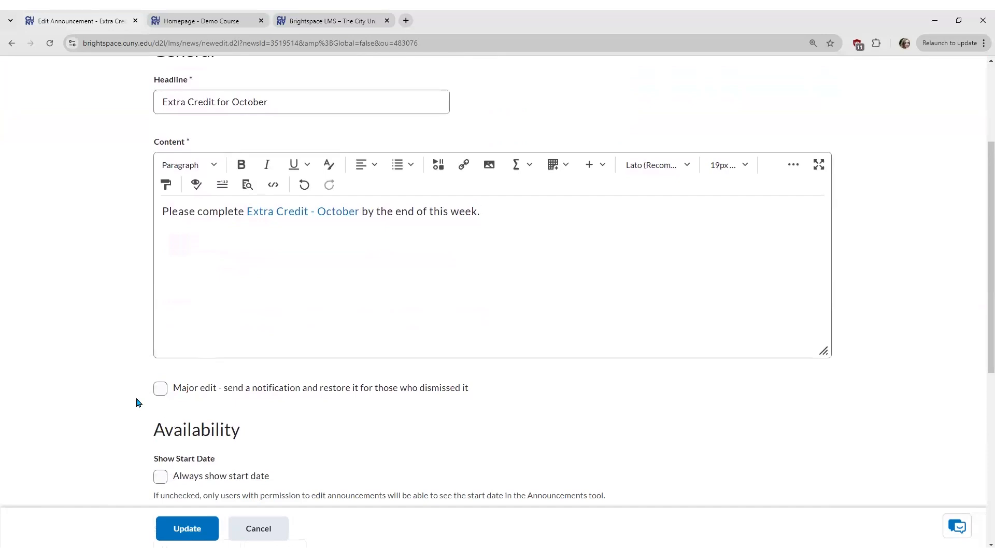
pyautogui.click(161, 389)
pyautogui.click(161, 389)
pyautogui.click(186, 528)
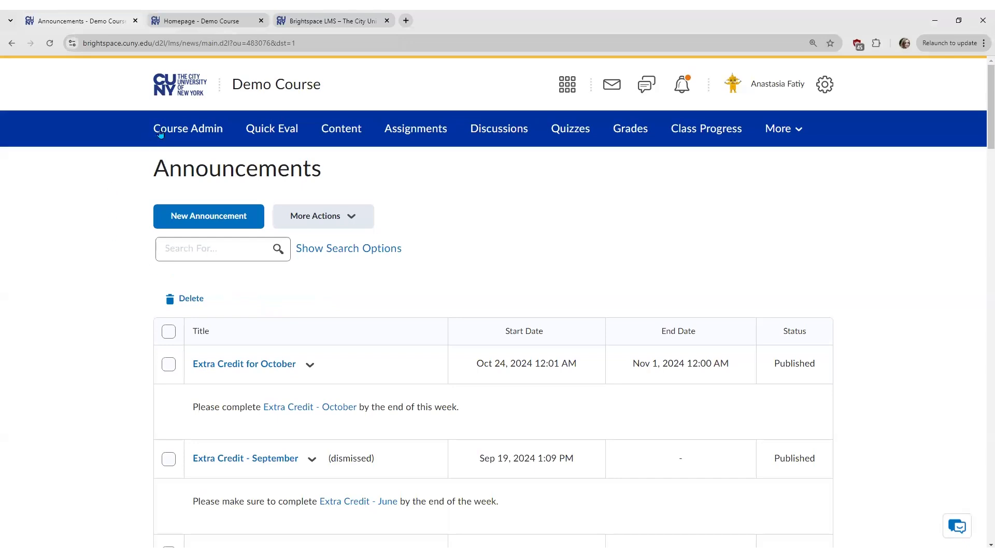
# Step: Open the Demo Course Classlist from Course Admin
pyautogui.click(189, 130)
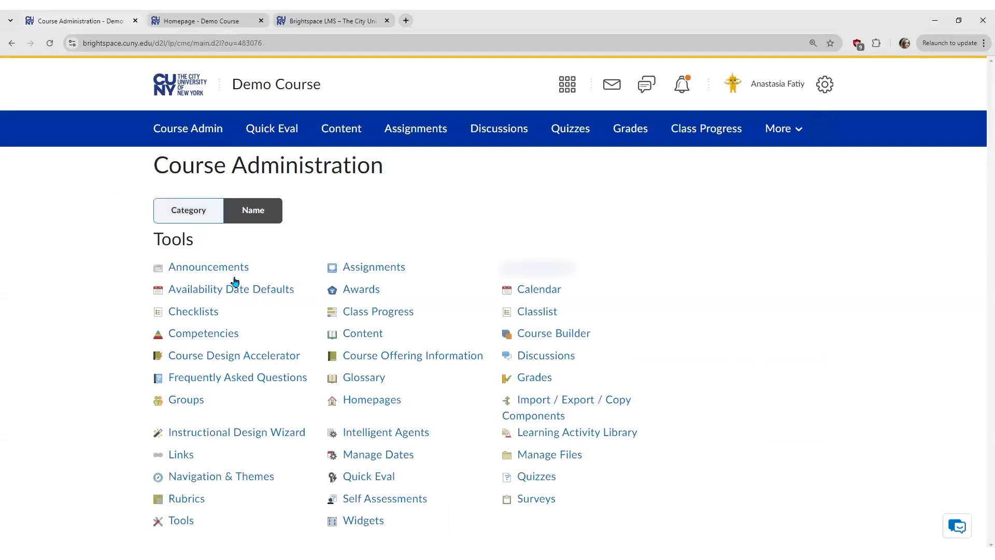
pyautogui.click(547, 311)
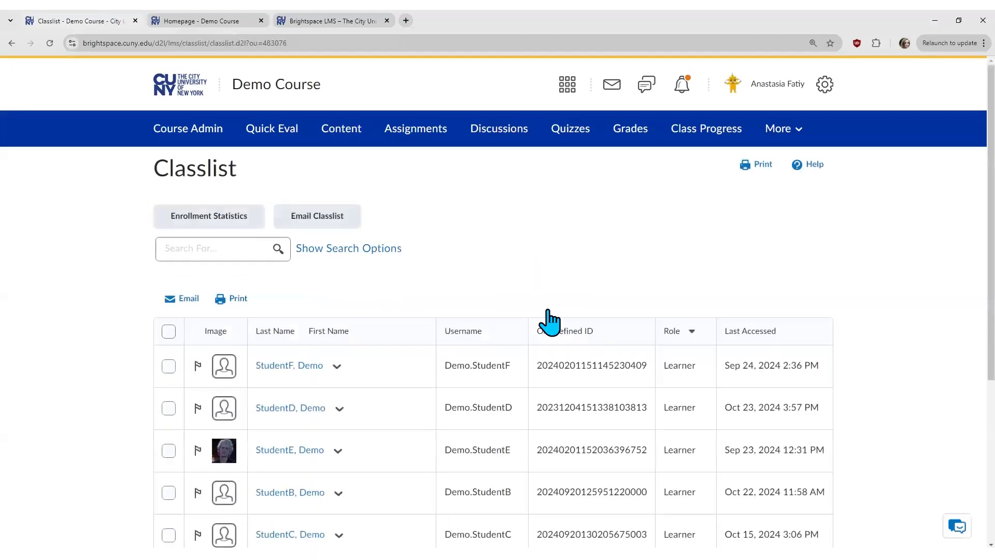
pyautogui.scroll(-2, 455, 306)
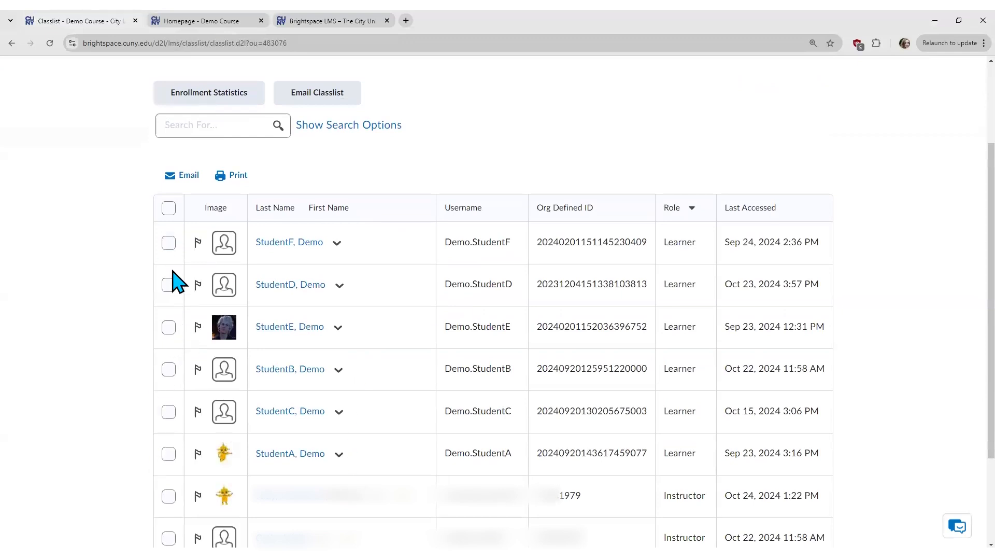
# Step: Select the first three learners in the classlist, clearing the select-all choice
pyautogui.click(168, 208)
pyautogui.click(168, 208)
pyautogui.click(168, 242)
pyautogui.click(169, 288)
pyautogui.click(168, 330)
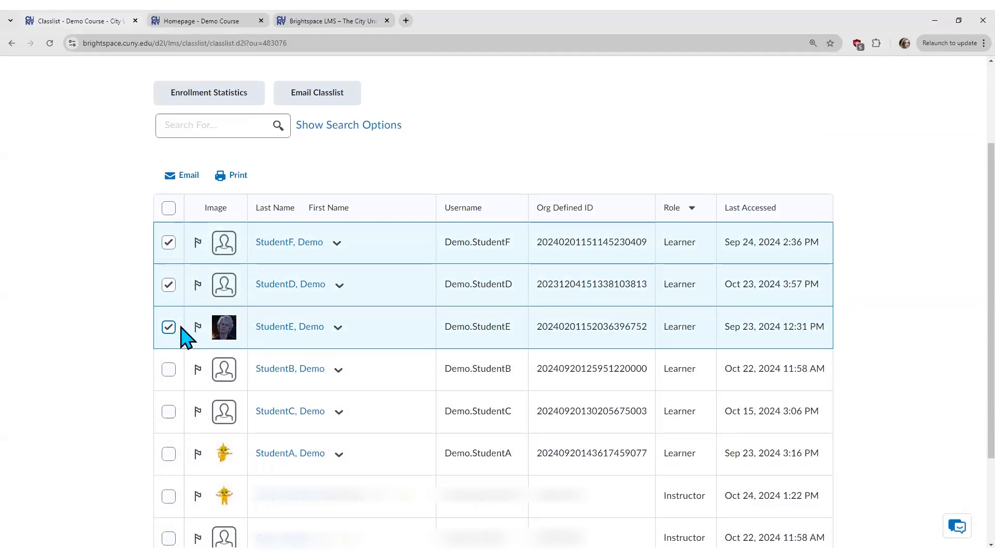
# Step: Compose a new email Bcc'd to the three selected learners and scroll through its fields
pyautogui.click(185, 181)
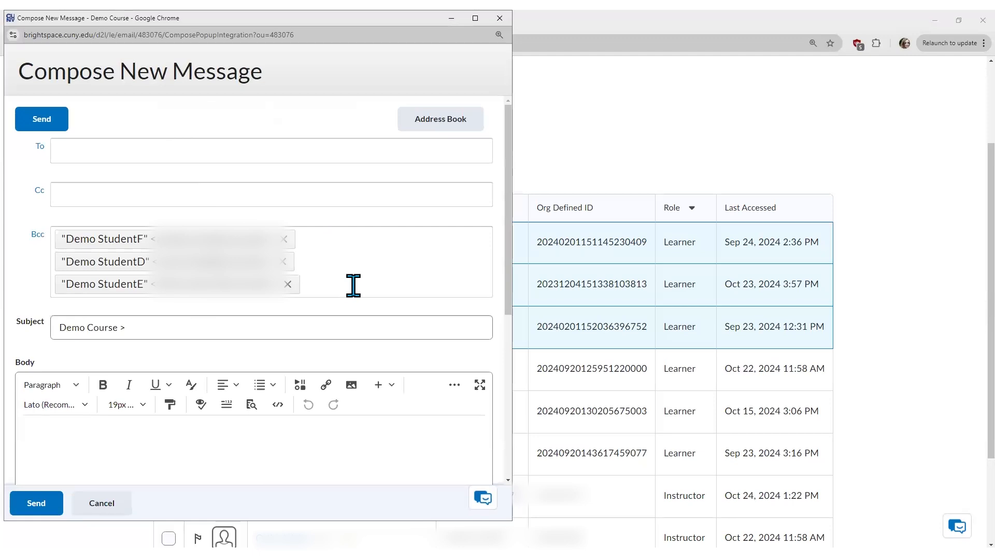
pyautogui.moveTo(511, 266); pyautogui.dragTo(511, 366)
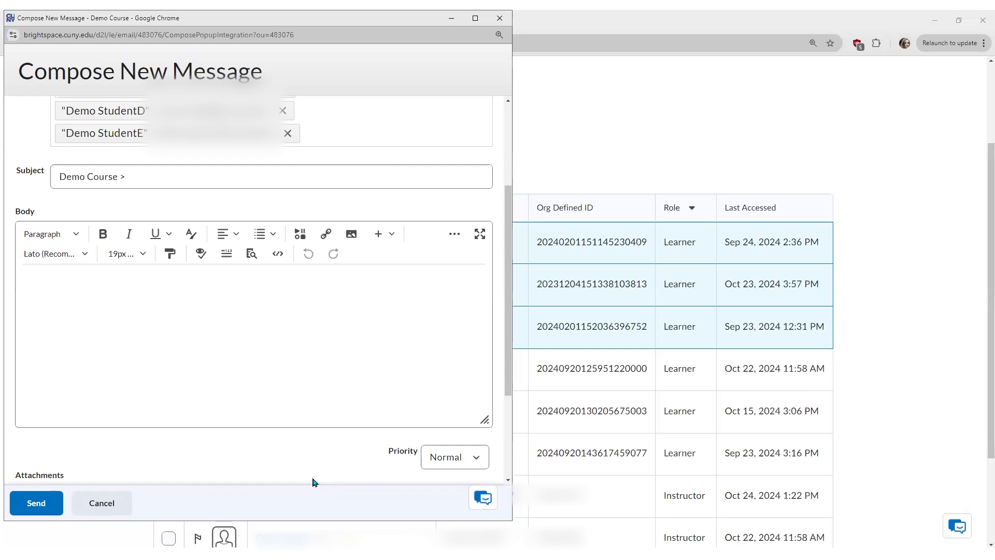
# Step: Discard the unsent email and return to the Course Administration tools page
pyautogui.click(101, 503)
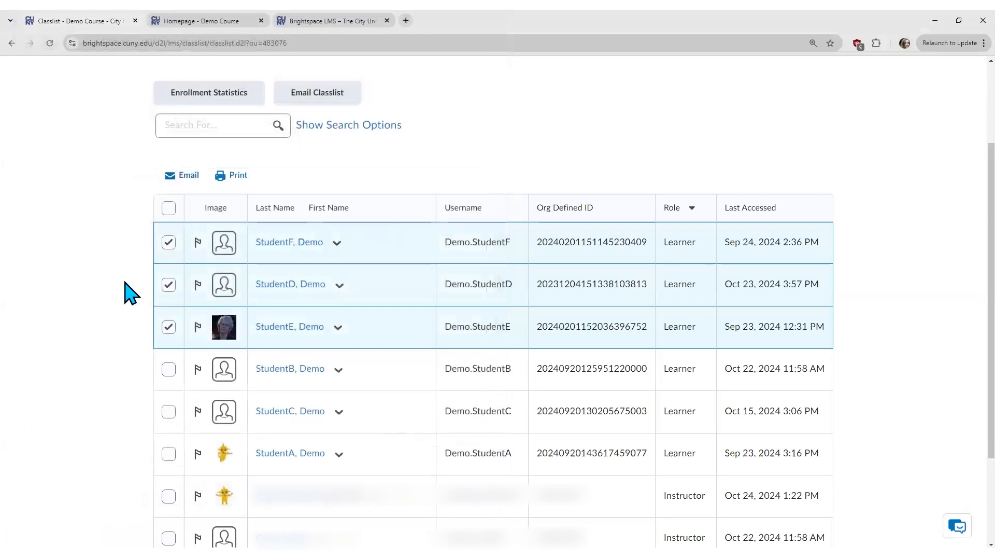
pyautogui.scroll(3, 472, 231)
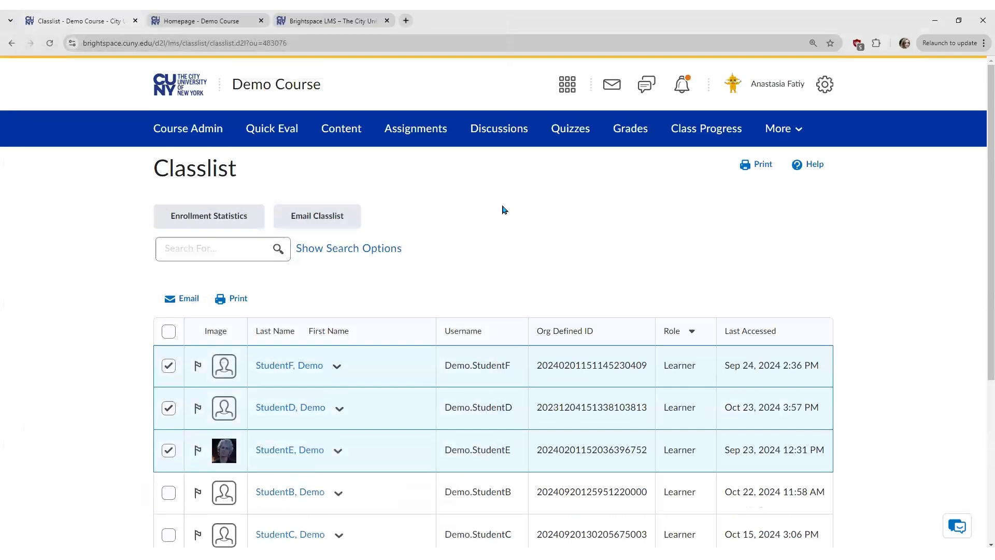
pyautogui.click(511, 131)
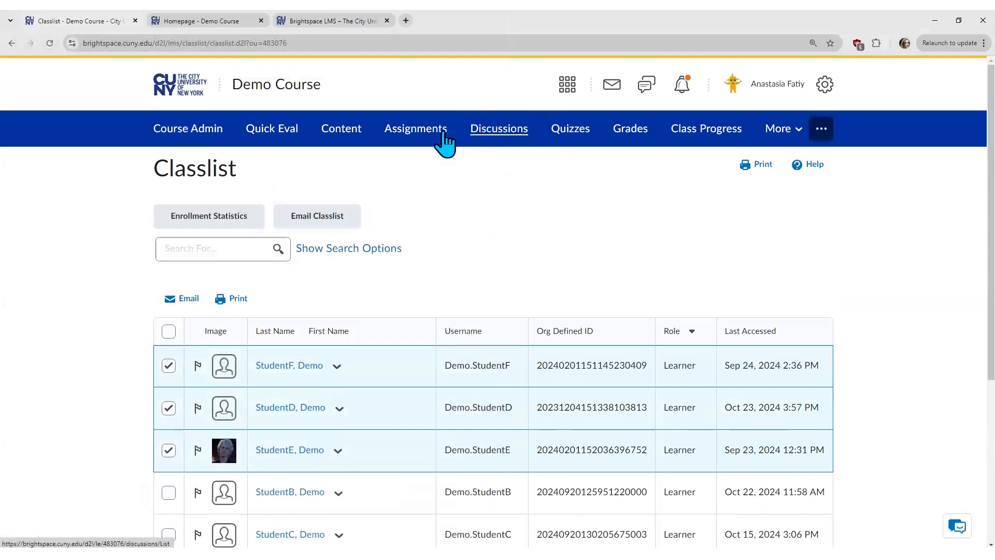
pyautogui.click(188, 130)
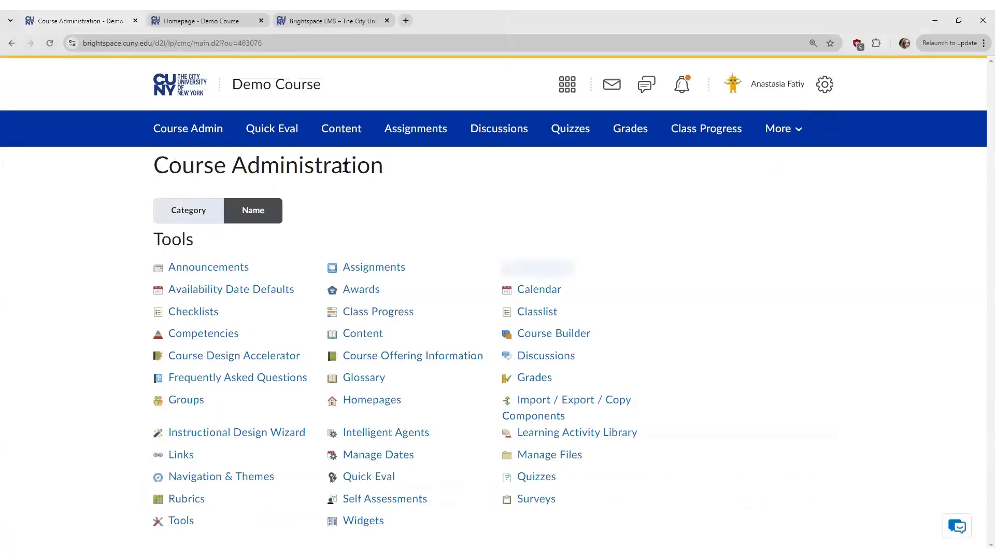
# Step: Open Discussions and scroll through the Weekly Discussions topics and the Midterm Project forum
pyautogui.click(560, 358)
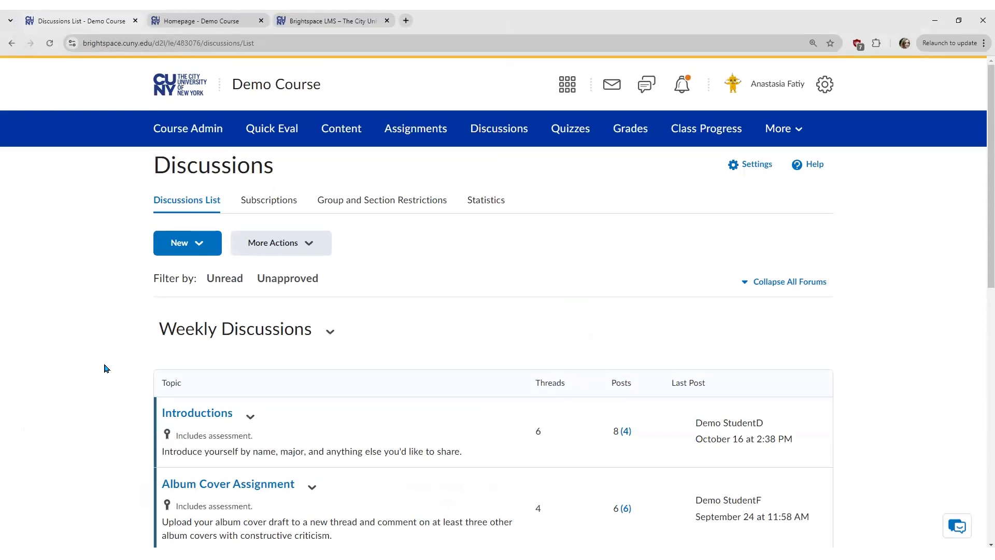
pyautogui.scroll(-2, 105, 368)
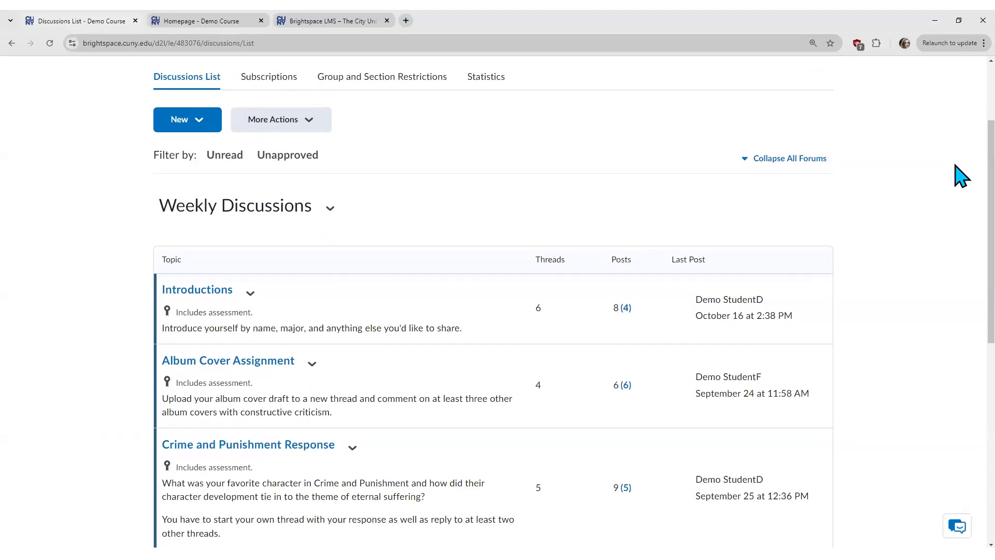
pyautogui.scroll(-3, 959, 215)
pyautogui.scroll(5, 961, 223)
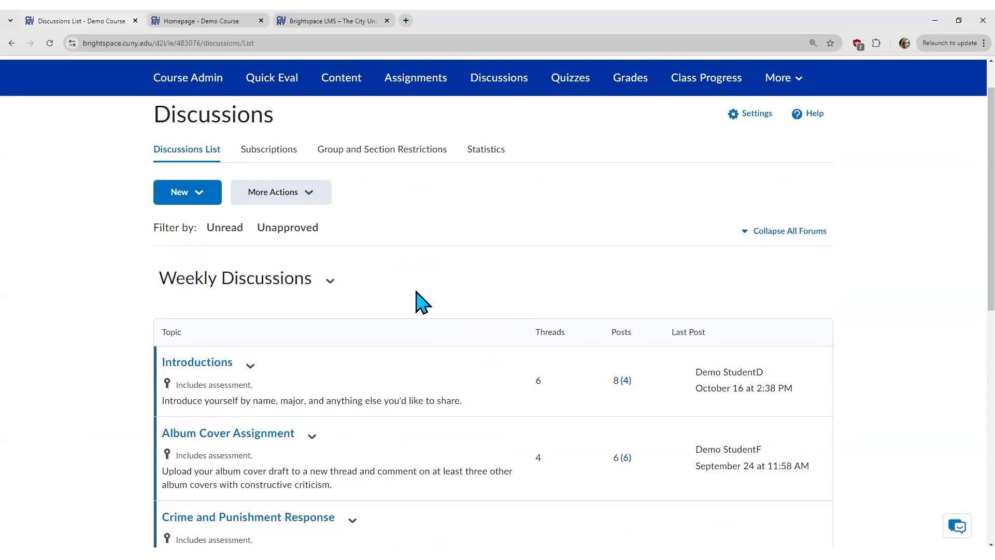
pyautogui.moveTo(316, 282); pyautogui.dragTo(161, 285)
pyautogui.click(161, 284)
pyautogui.scroll(-1, 961, 228)
pyautogui.scroll(-8, 960, 260)
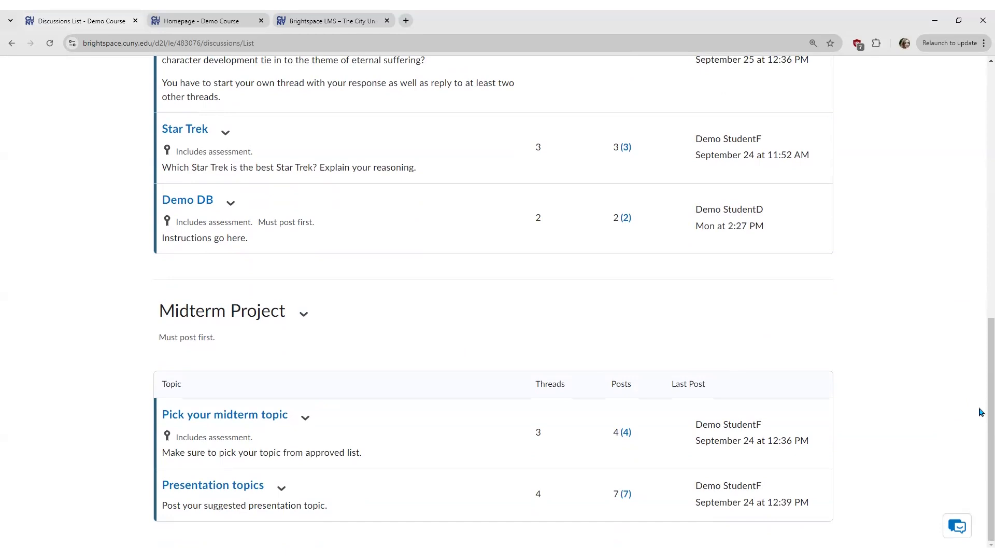
pyautogui.scroll(5, 981, 412)
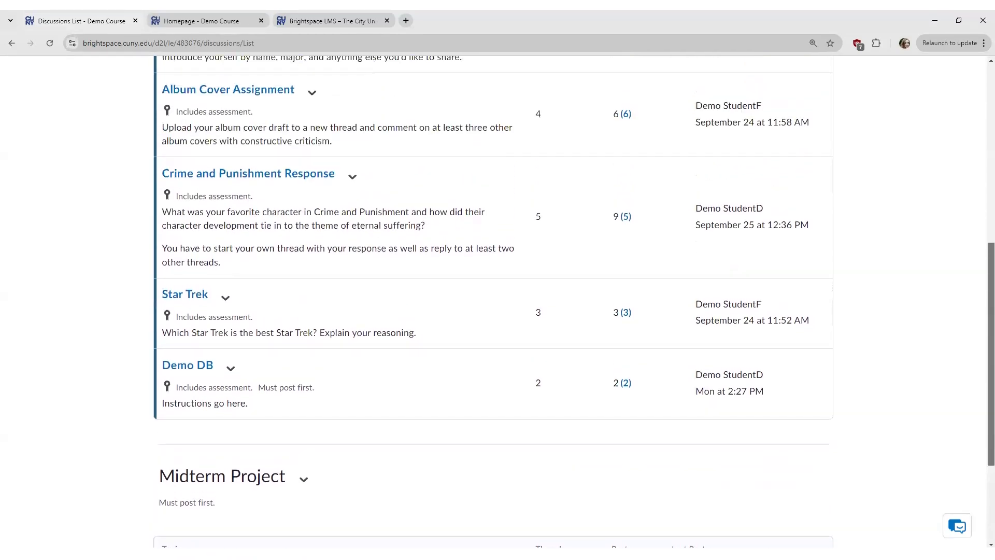
pyautogui.scroll(1, 981, 412)
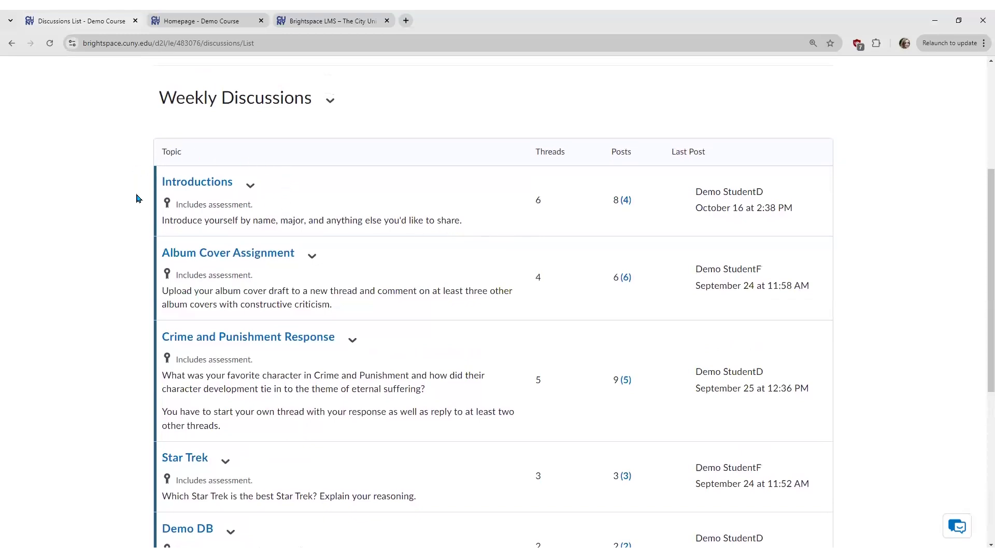
# Step: Open the Introductions topic and read the 'Hi from DSD' thread
pyautogui.click(222, 186)
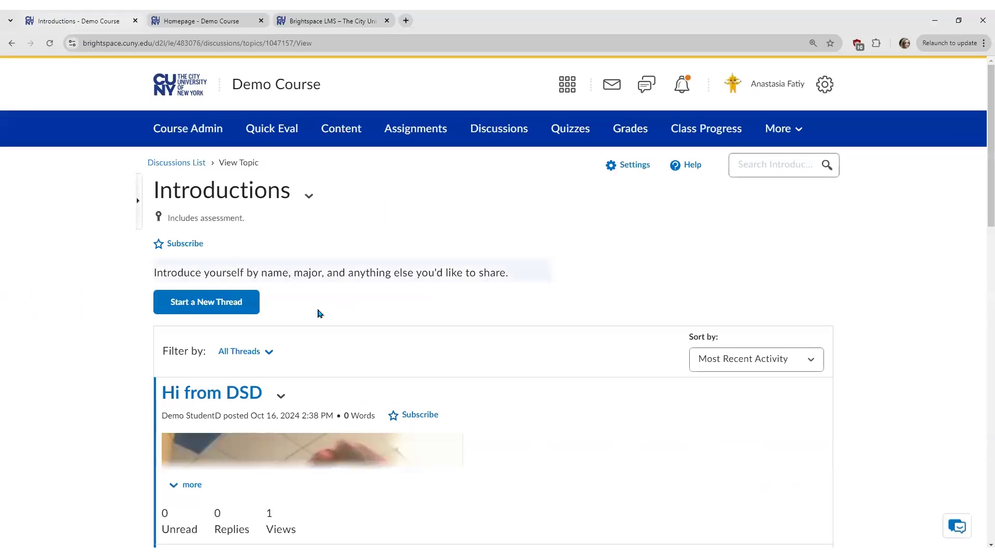
pyautogui.scroll(-2, 328, 339)
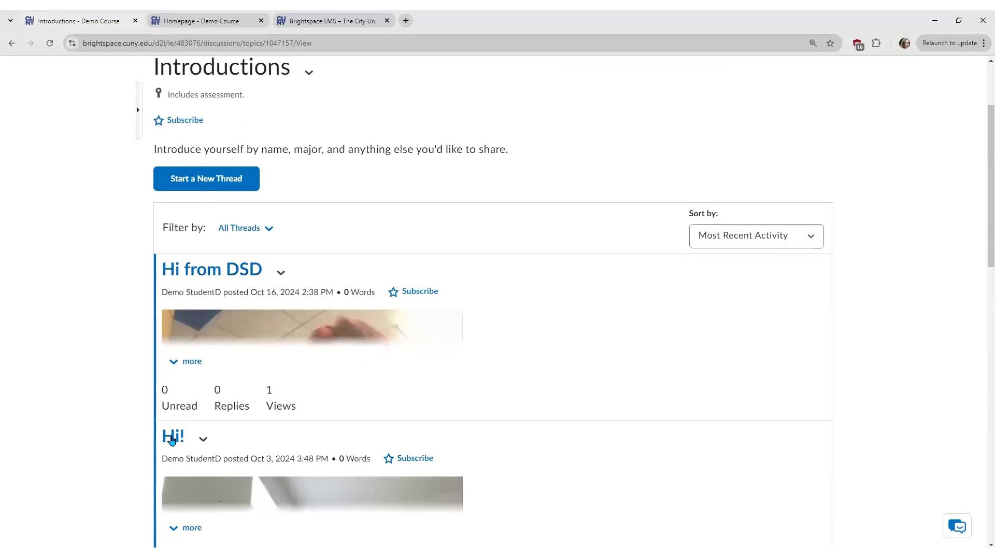
pyautogui.click(162, 292)
pyautogui.click(252, 292)
pyautogui.click(221, 277)
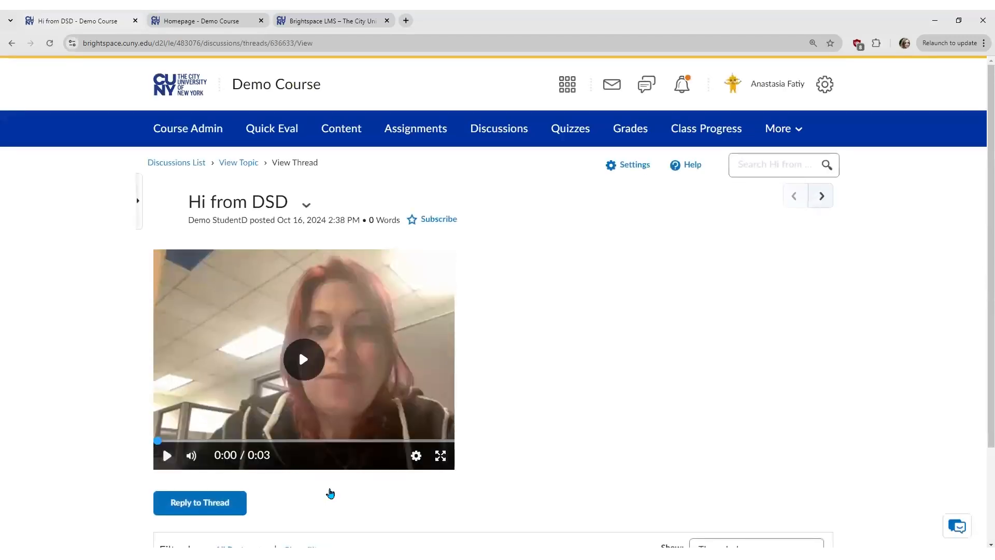
pyautogui.scroll(-2, 332, 492)
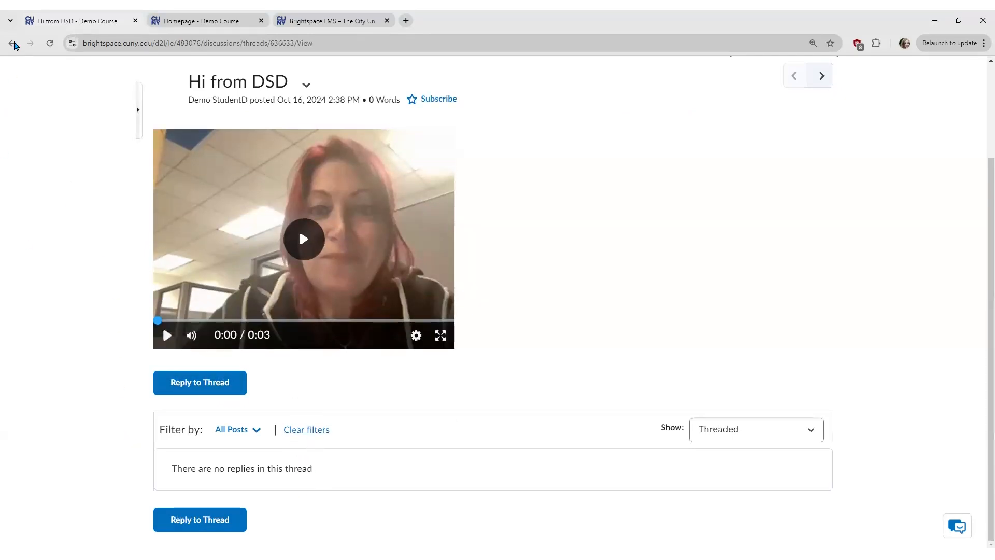
# Step: Go back, read another student's introduction, then return to the Discussions list
pyautogui.click(13, 44)
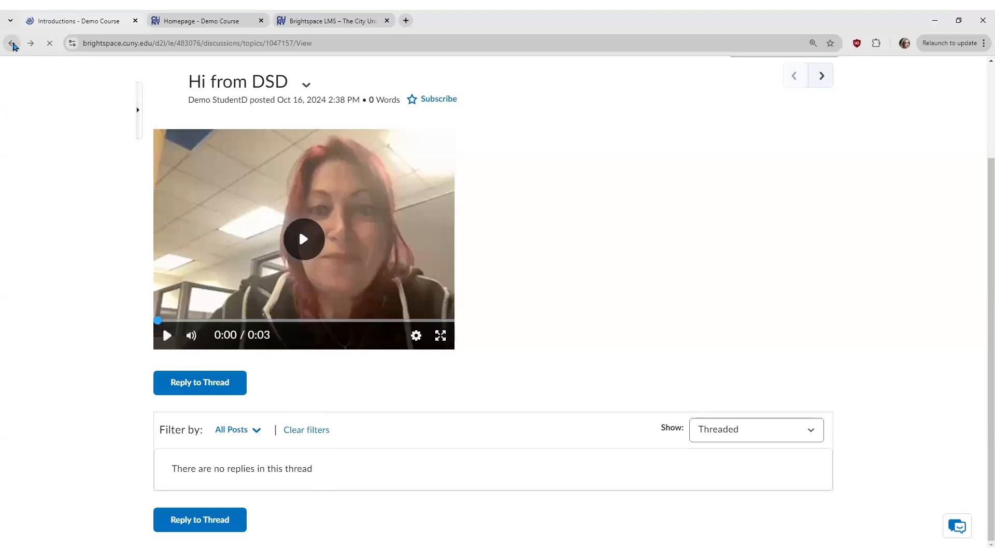
pyautogui.scroll(-14, 433, 360)
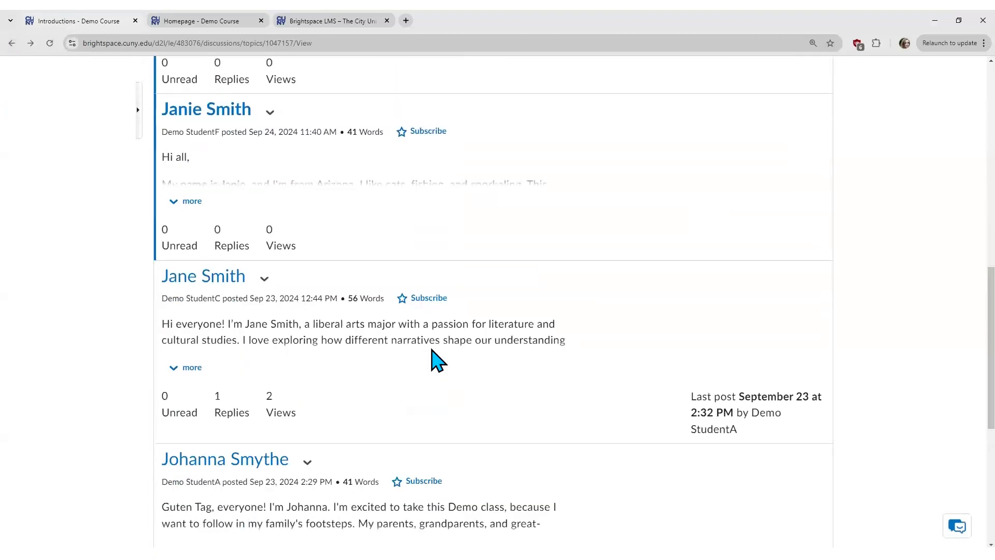
pyautogui.scroll(-2, 433, 360)
pyautogui.scroll(5, 429, 349)
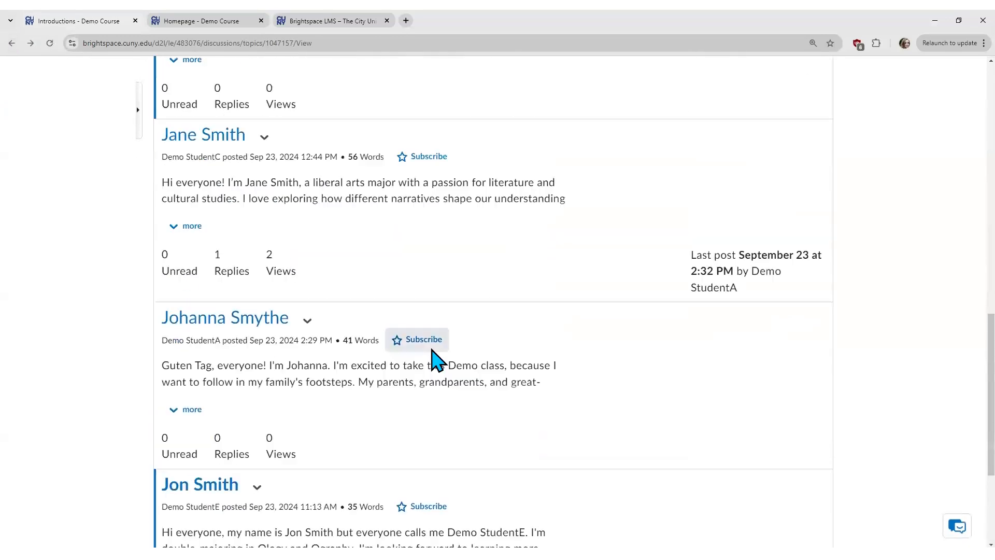
pyautogui.click(197, 185)
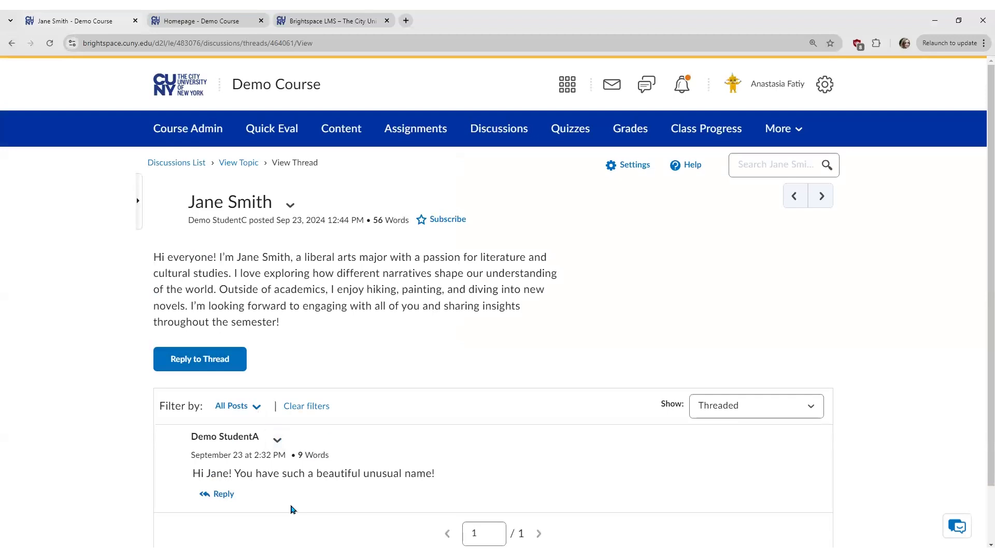
pyautogui.click(170, 163)
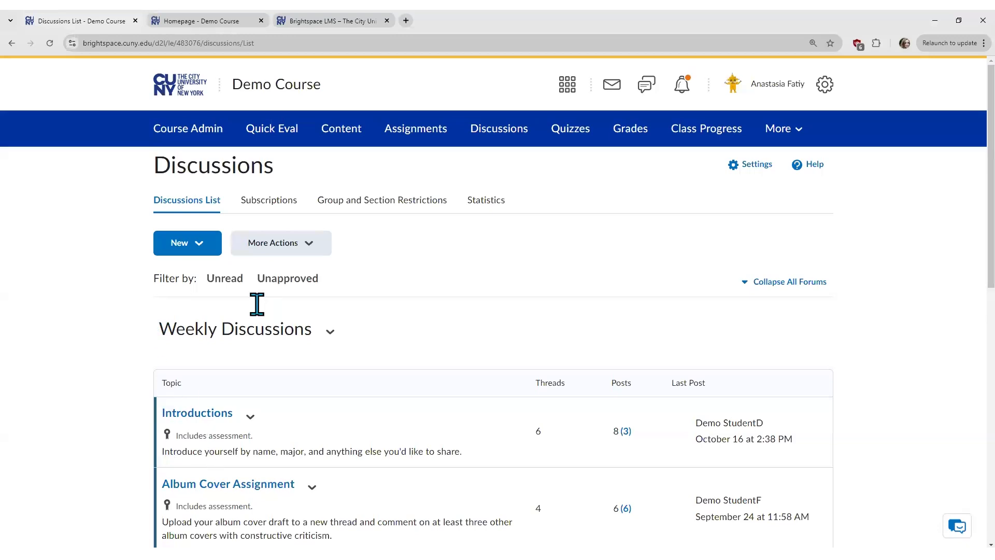
# Step: Create and save a new forum titled 'Misc' with the description 'Random items'
pyautogui.click(203, 241)
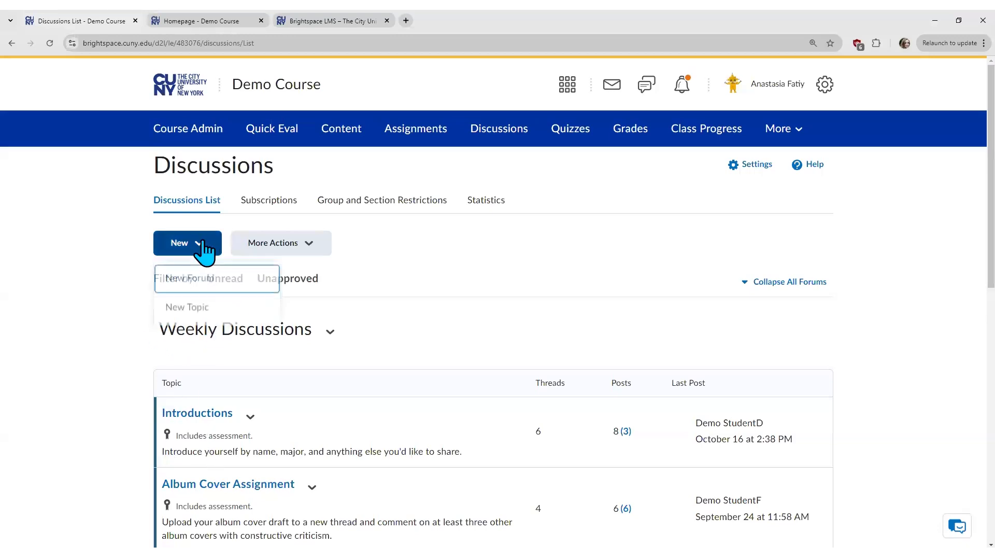
pyautogui.click(211, 284)
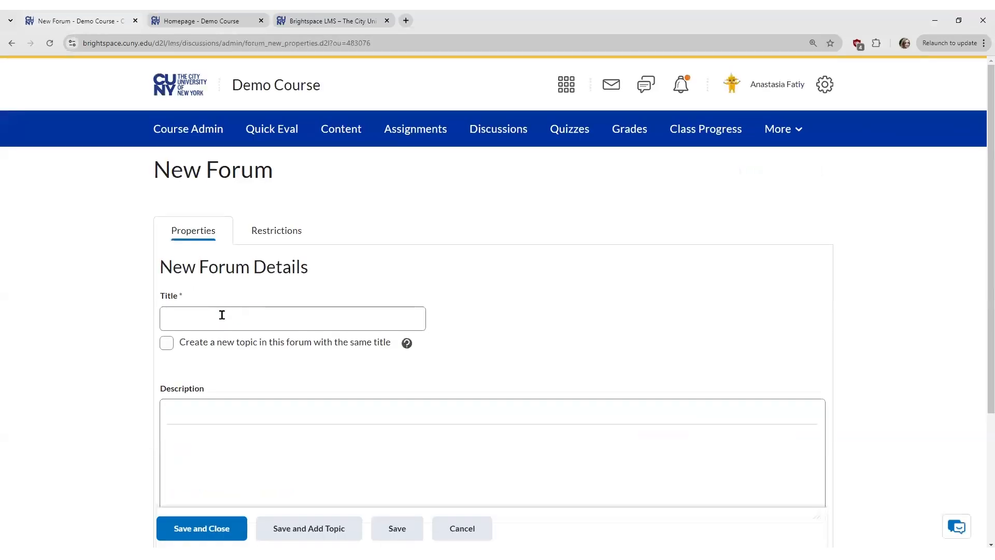
pyautogui.click(207, 317)
pyautogui.write('Misc')
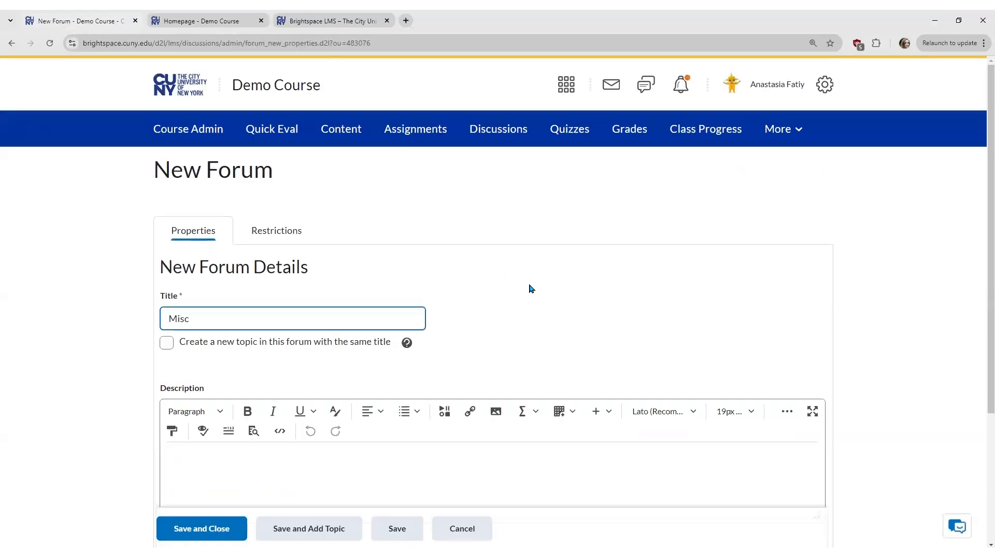
pyautogui.scroll(-2, 529, 287)
pyautogui.scroll(-1, 529, 288)
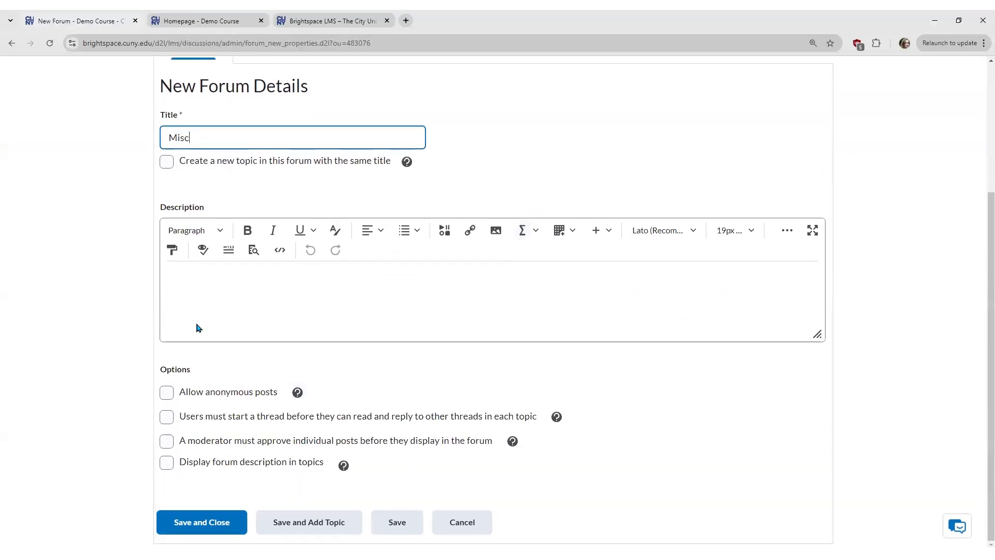
pyautogui.click(242, 304)
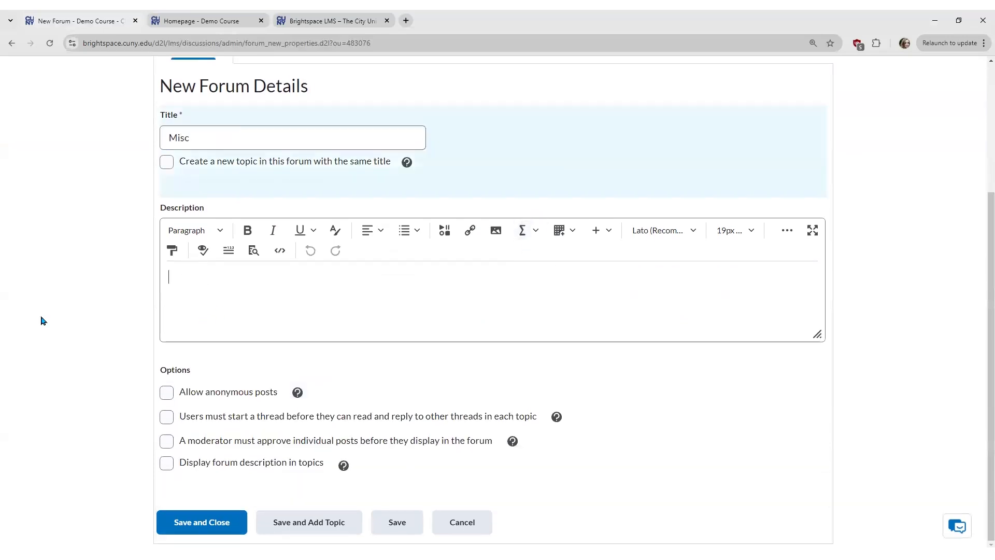
pyautogui.write('Random items')
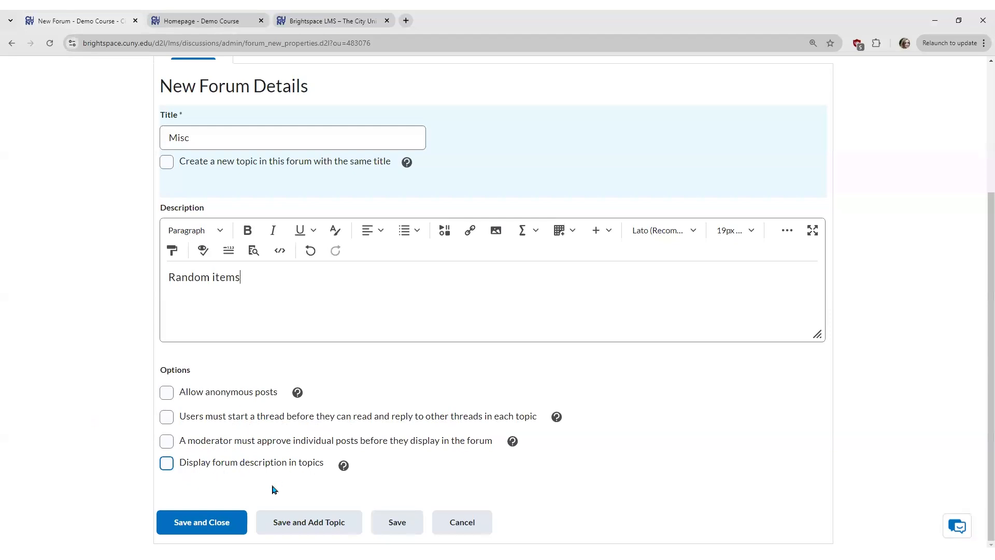
pyautogui.click(215, 526)
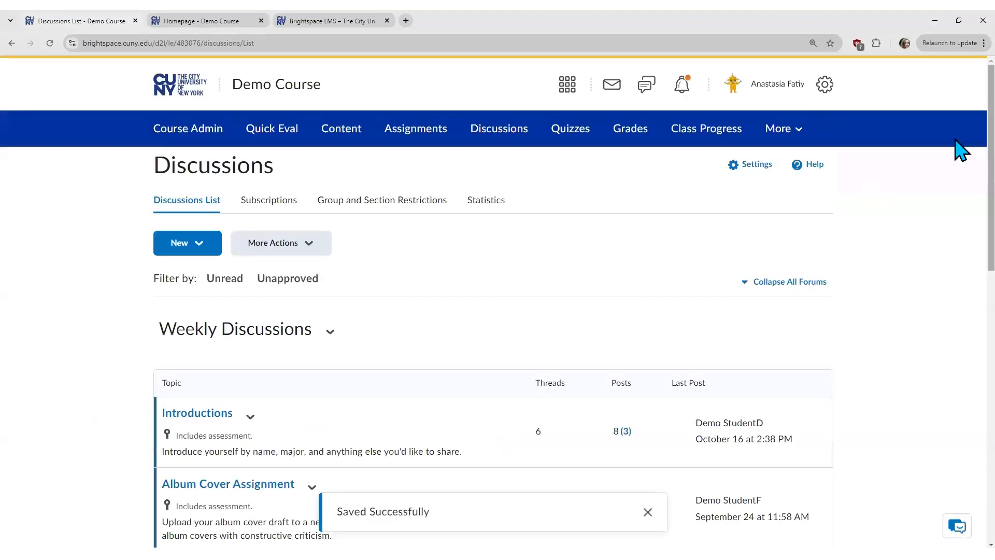
# Step: Choose Add Topic from the Misc forum's actions menu
pyautogui.scroll(-10, 961, 167)
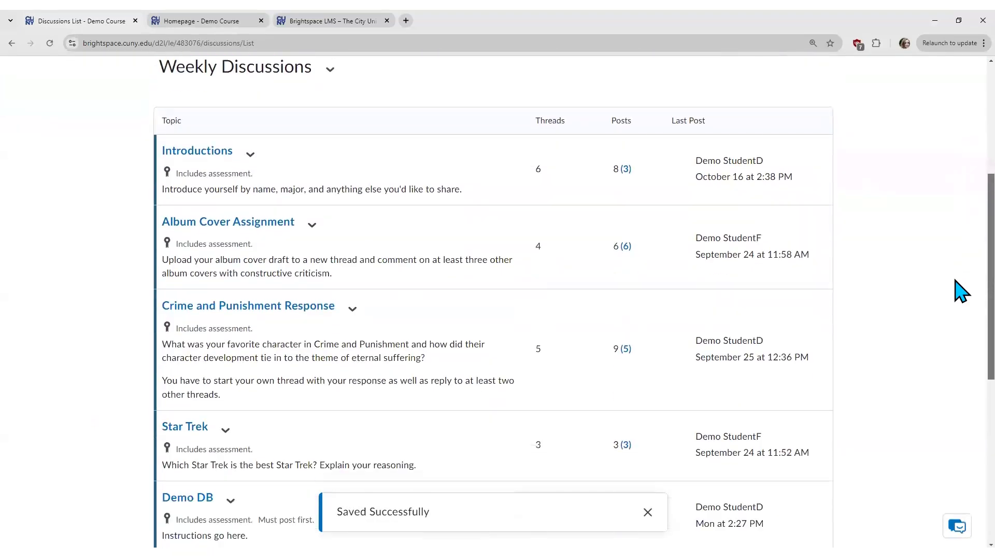
pyautogui.scroll(-3, 962, 395)
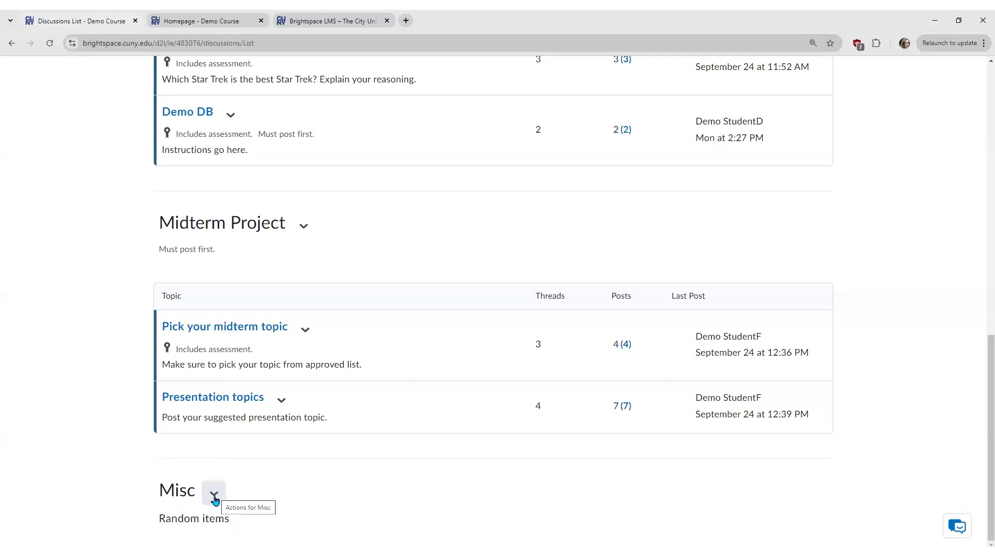
pyautogui.click(214, 496)
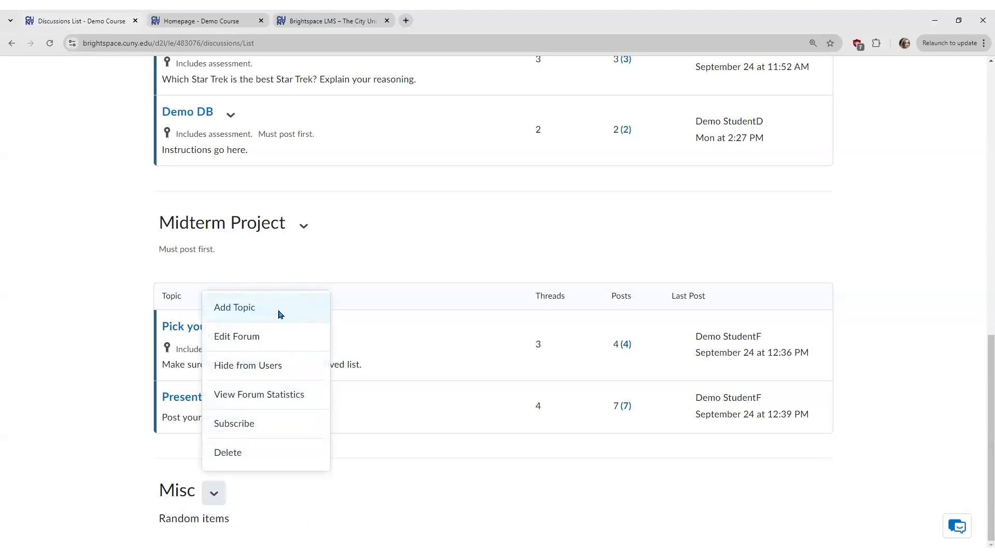
pyautogui.click(279, 311)
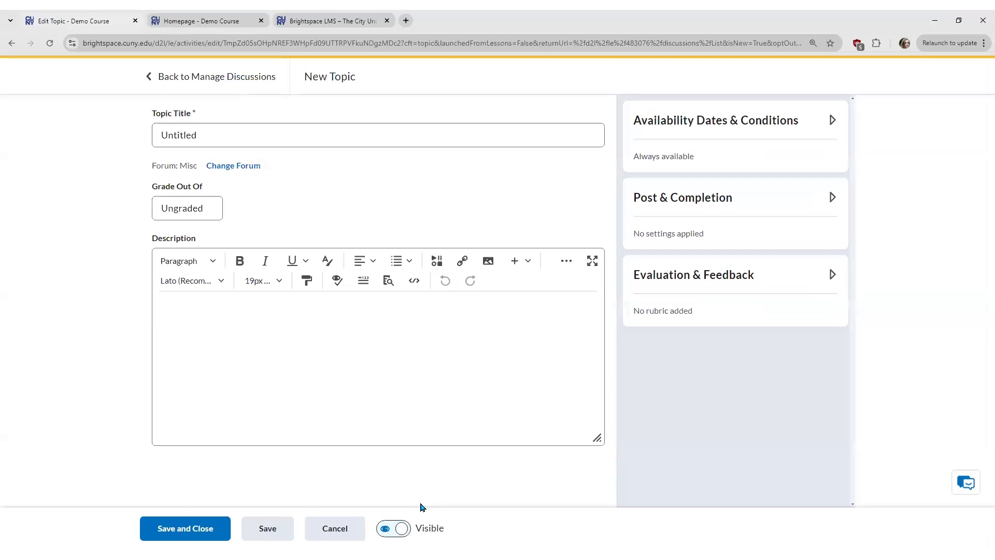
# Step: Replace the placeholder title with 'Ask the Instructor'
pyautogui.click(166, 134)
pyautogui.moveTo(213, 131); pyautogui.dragTo(123, 144)
pyautogui.write('Ask the Instructor')
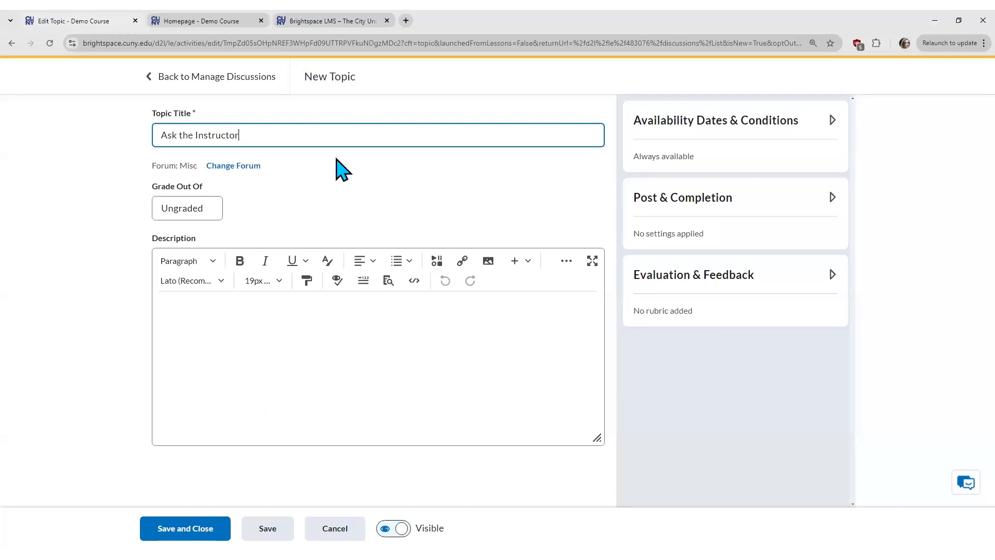
pyautogui.click(258, 331)
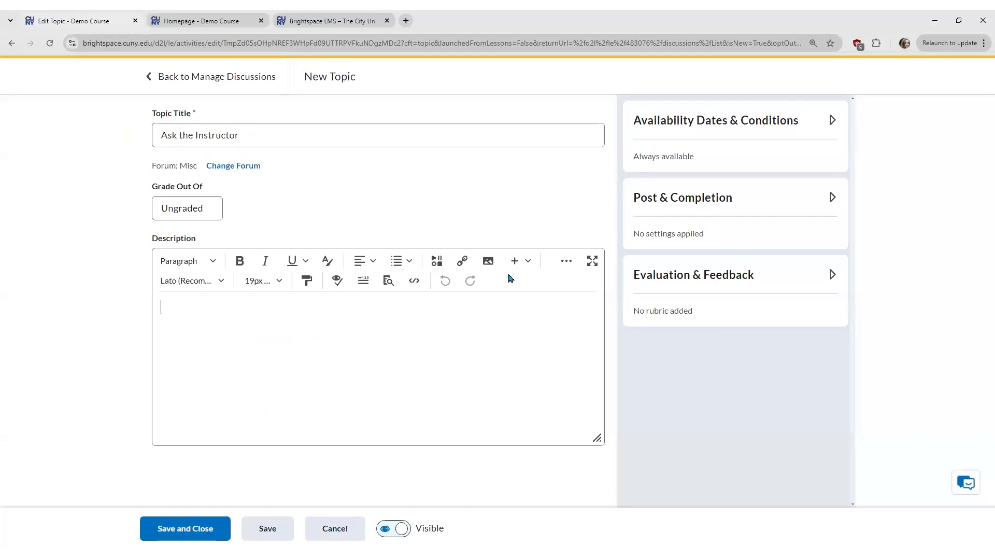
# Step: Expand Availability Dates & Conditions, leaving the start and end dates blank
pyautogui.click(698, 120)
pyautogui.click(666, 177)
pyautogui.click(642, 230)
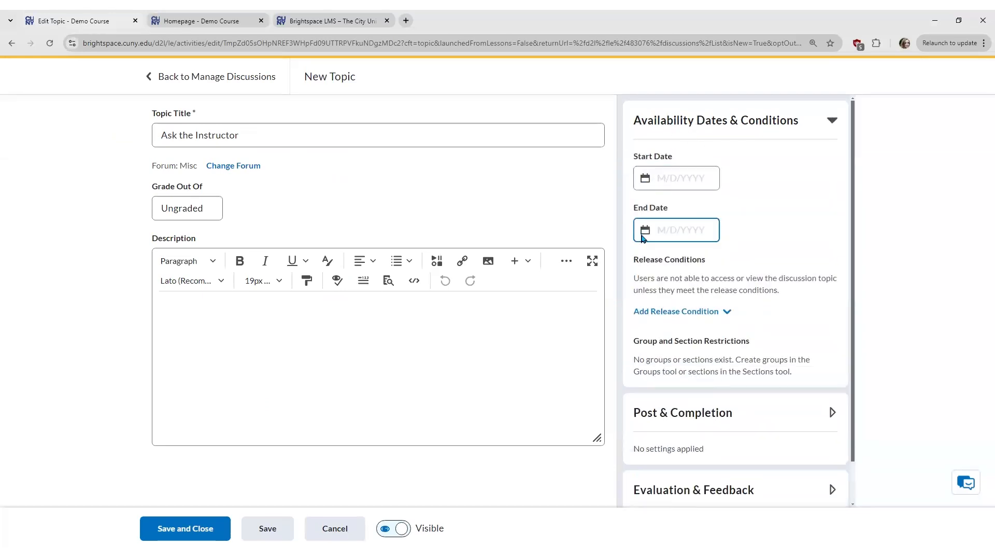
pyautogui.click(643, 186)
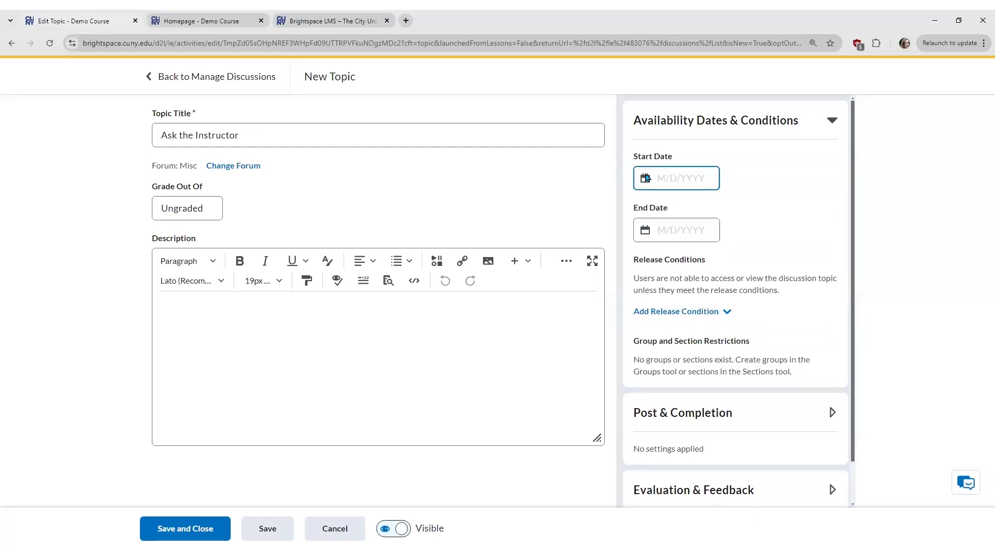
pyautogui.click(645, 200)
pyautogui.click(653, 174)
pyautogui.click(650, 232)
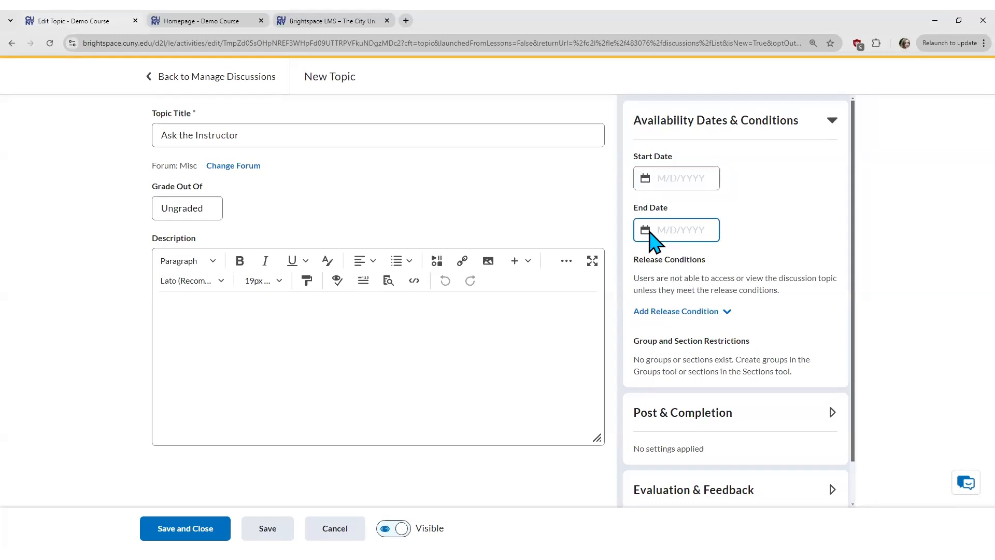
pyautogui.click(730, 266)
pyautogui.scroll(-1, 760, 286)
# Step: Expand Post & Completion and Evaluation & Feedback, then browse existing rubrics without attaching one
pyautogui.click(729, 367)
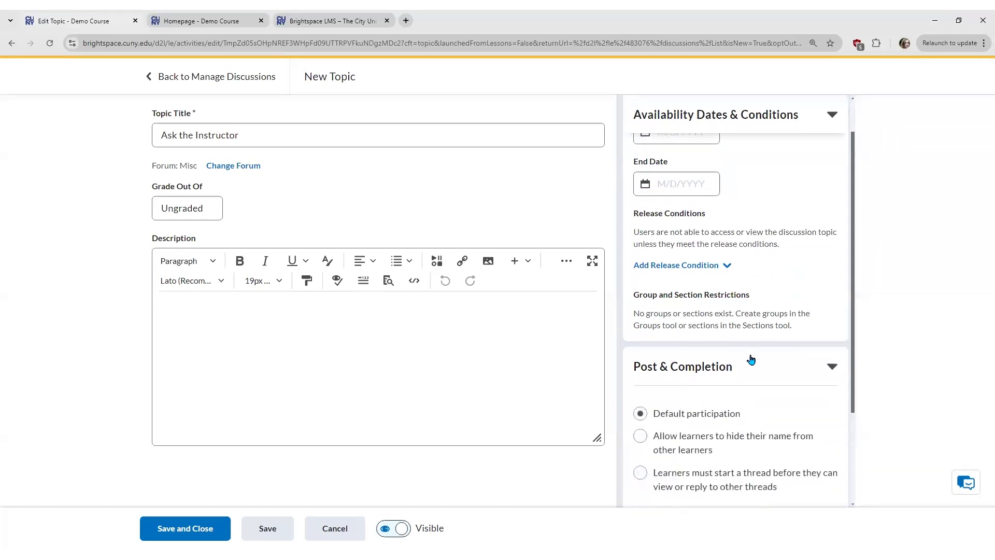
pyautogui.scroll(-2, 752, 358)
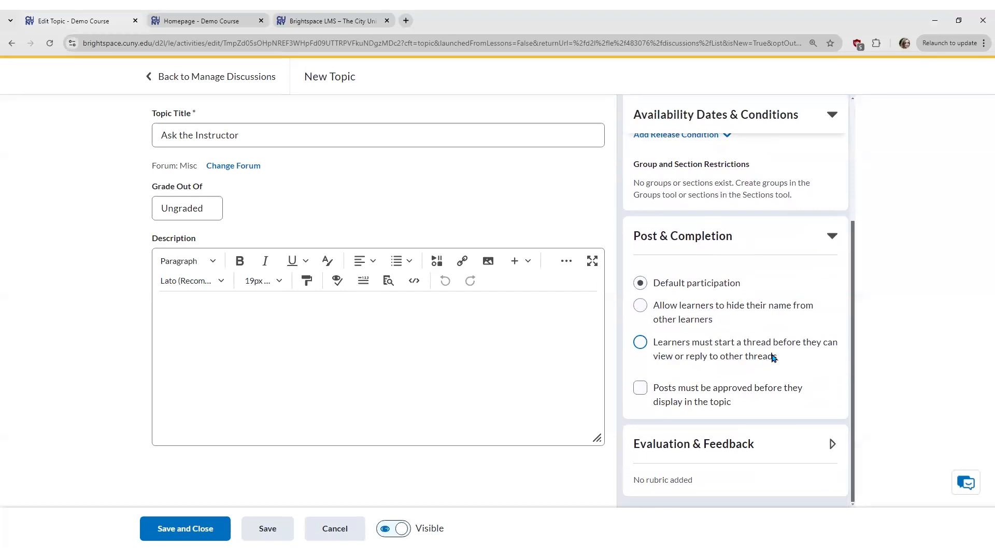
pyautogui.click(716, 445)
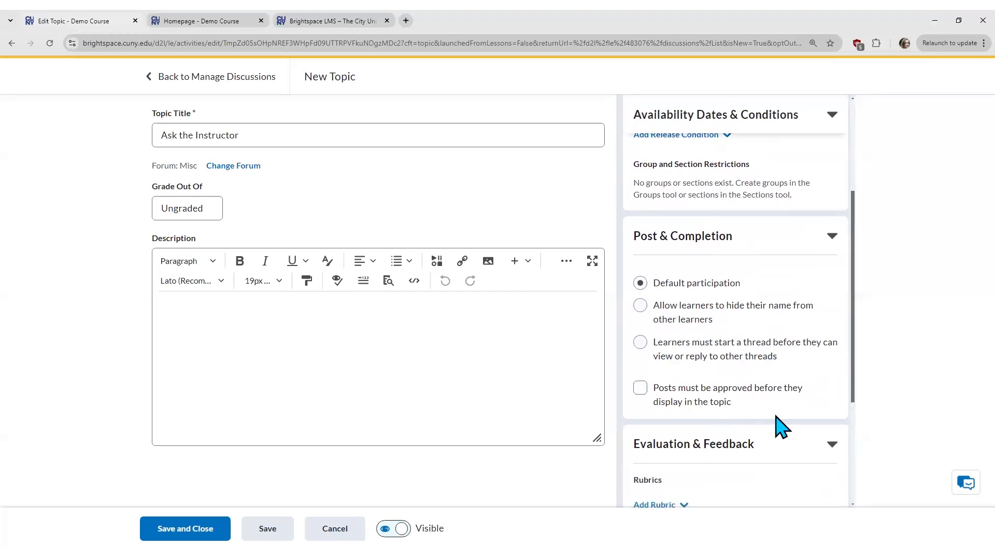
pyautogui.scroll(-4, 783, 427)
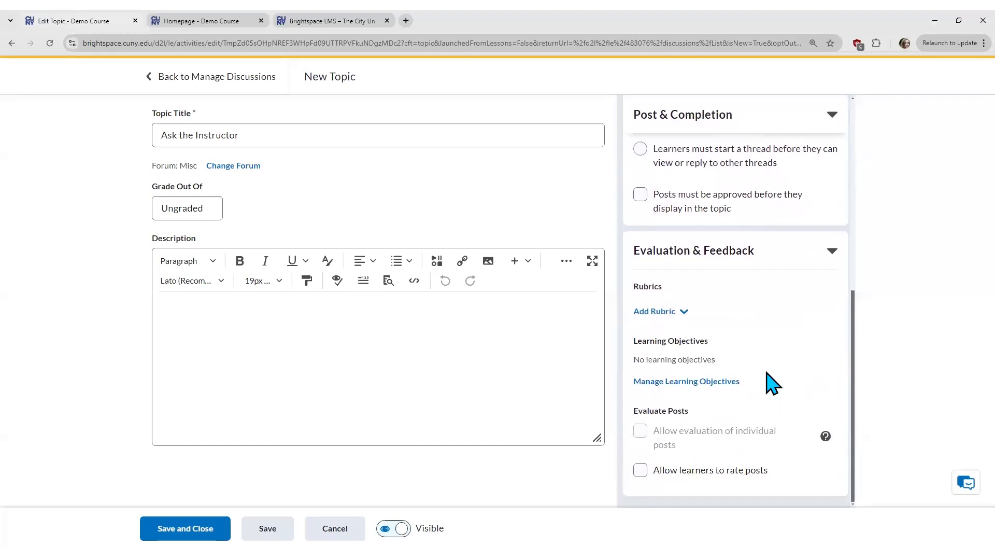
pyautogui.click(685, 313)
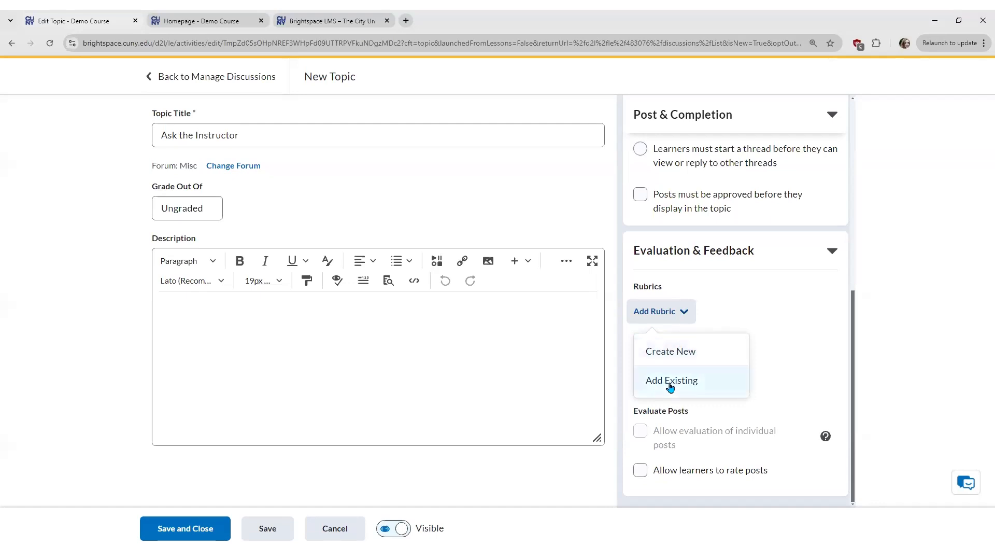
pyautogui.click(710, 386)
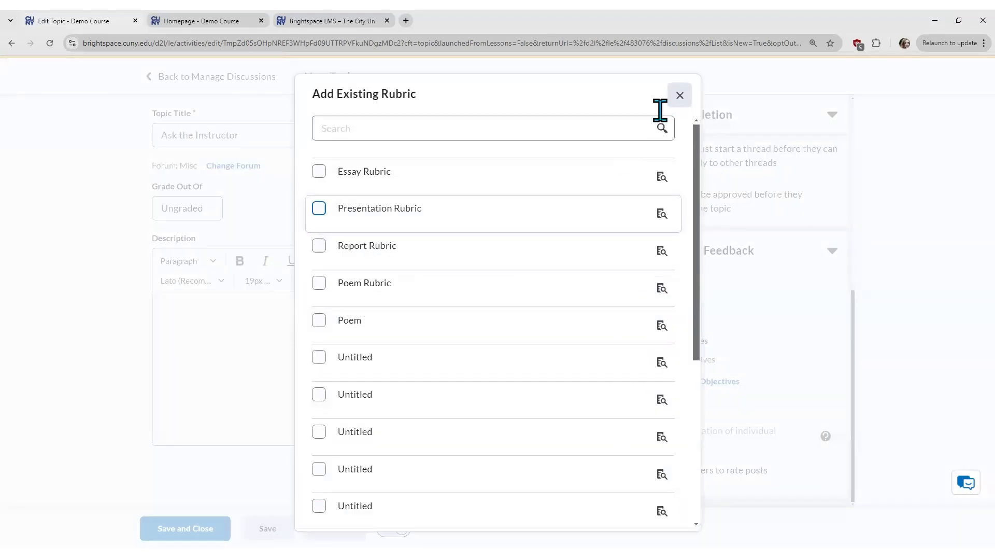
pyautogui.click(679, 96)
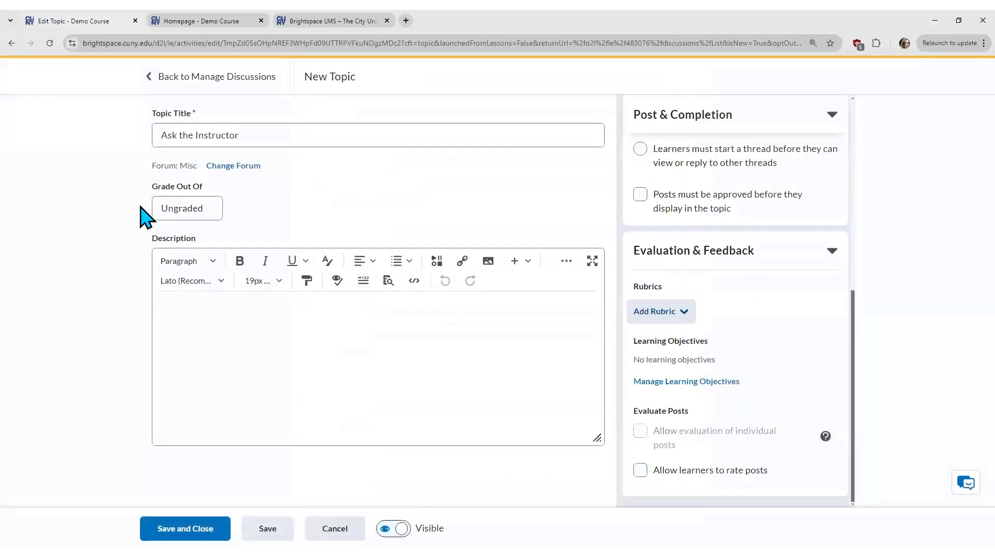
# Step: Set a 10-point grade, reset the topic to ungraded in the grade book, and save it
pyautogui.click(193, 209)
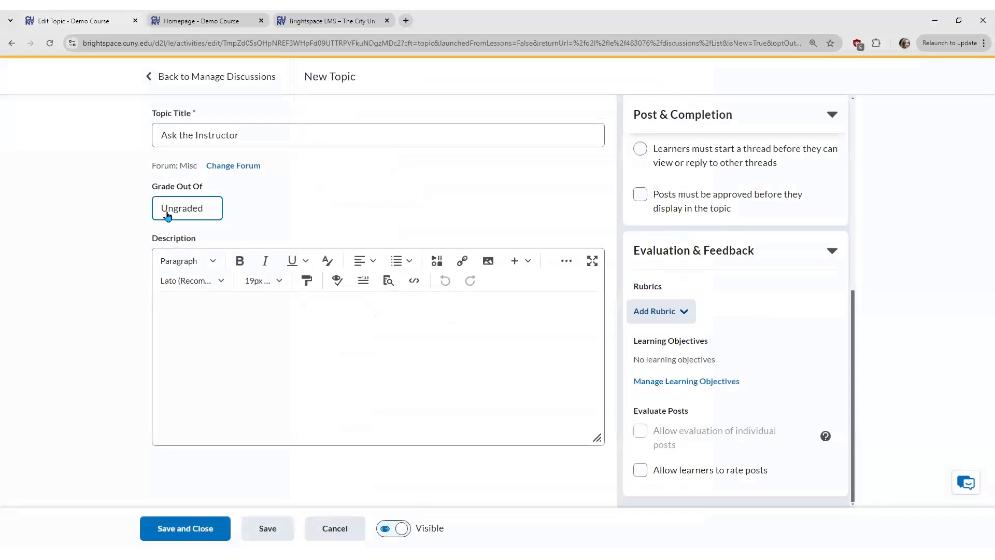
pyautogui.click(209, 209)
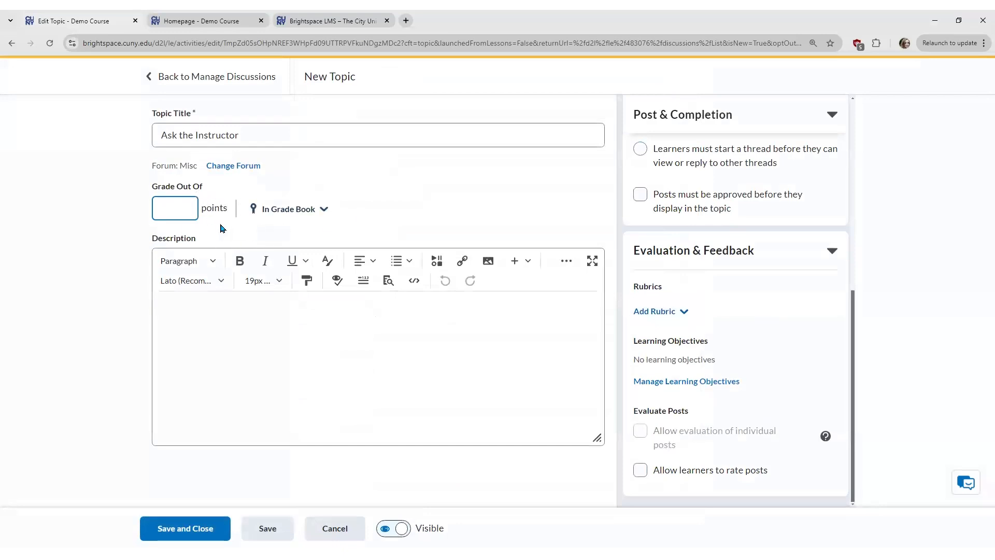
pyautogui.click(91, 249)
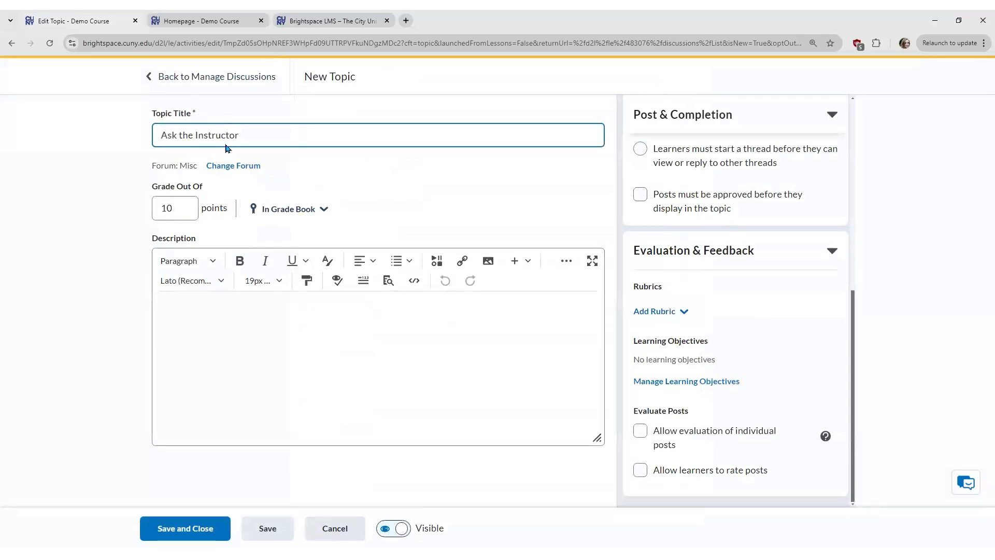
pyautogui.click(333, 210)
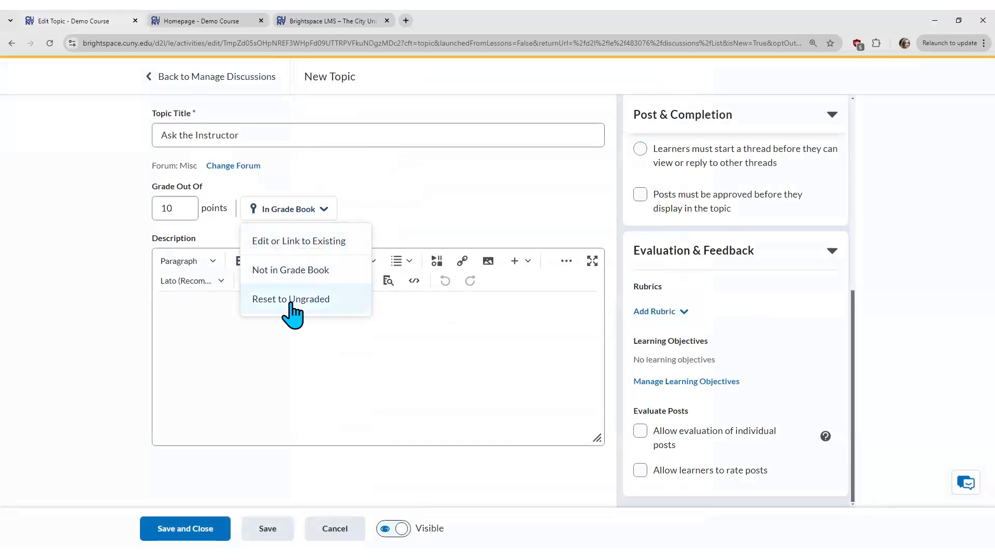
pyautogui.click(322, 300)
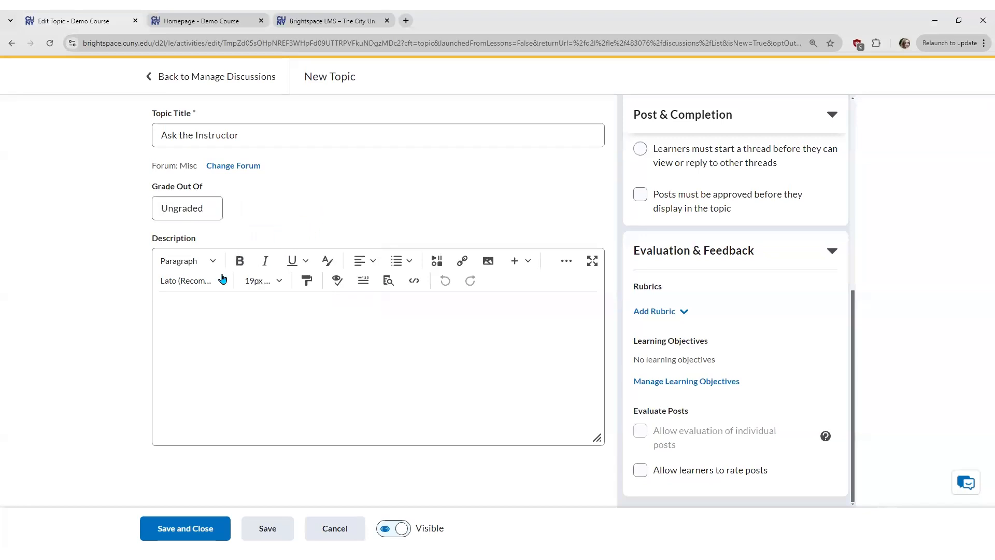
pyautogui.click(190, 532)
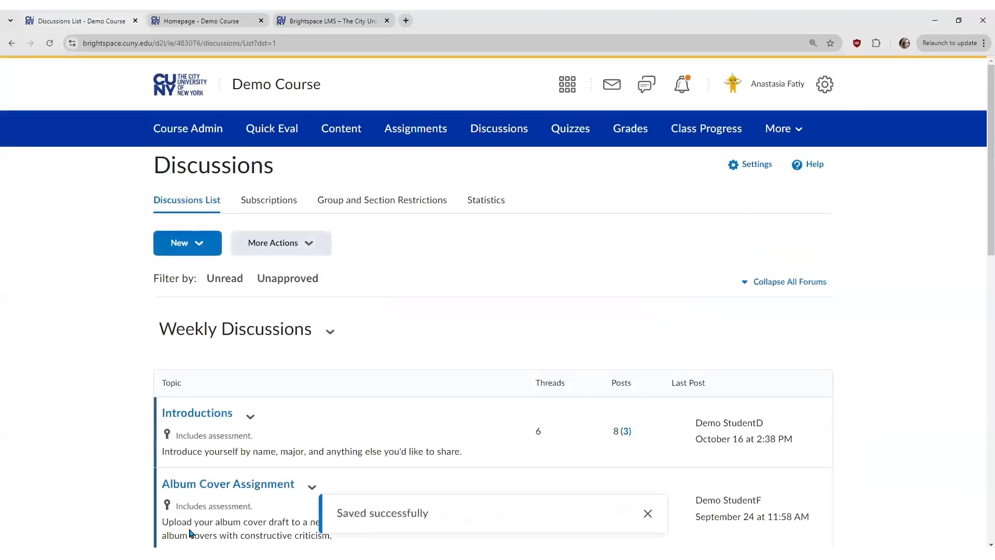
pyautogui.scroll(-15, 100, 460)
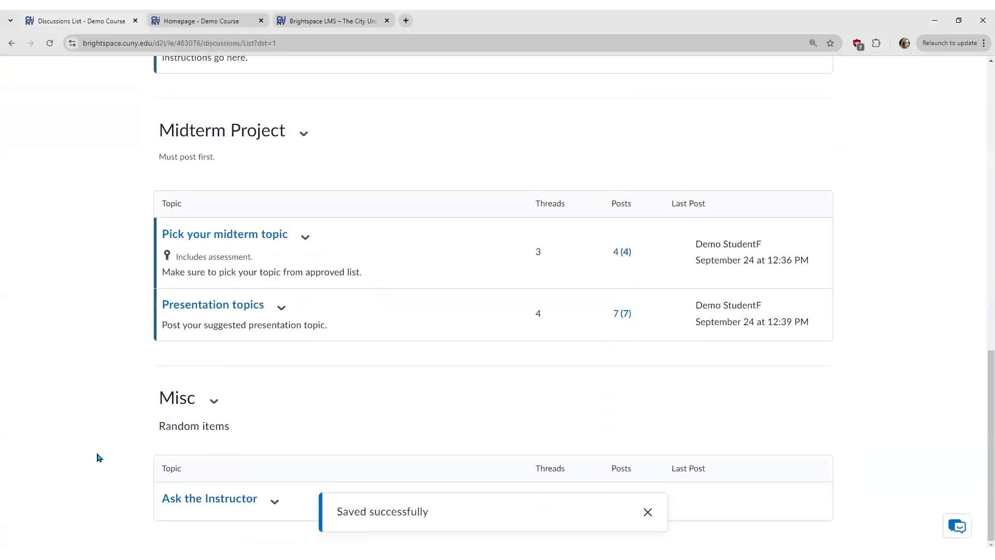
pyautogui.click(648, 511)
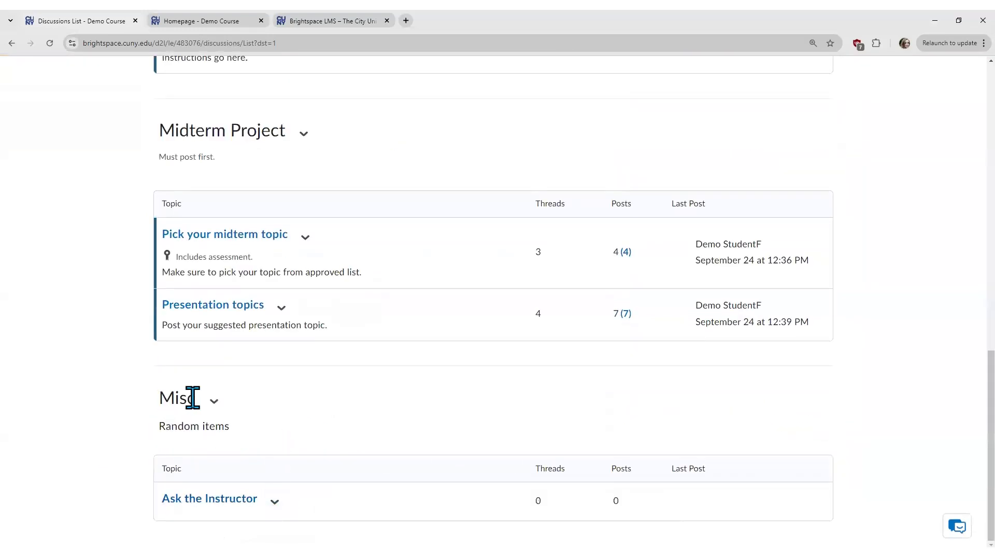
pyautogui.click(241, 501)
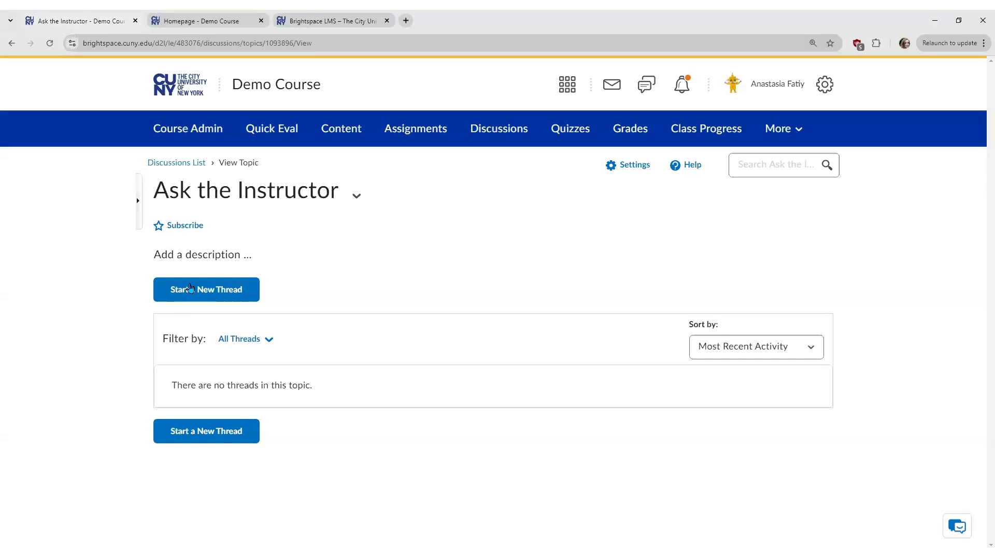
pyautogui.click(199, 166)
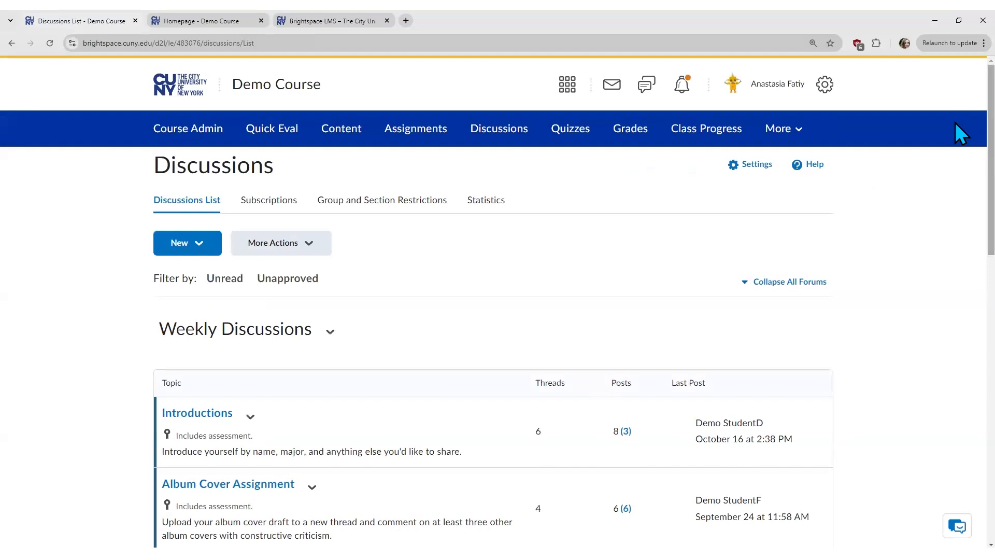
pyautogui.scroll(-2, 959, 145)
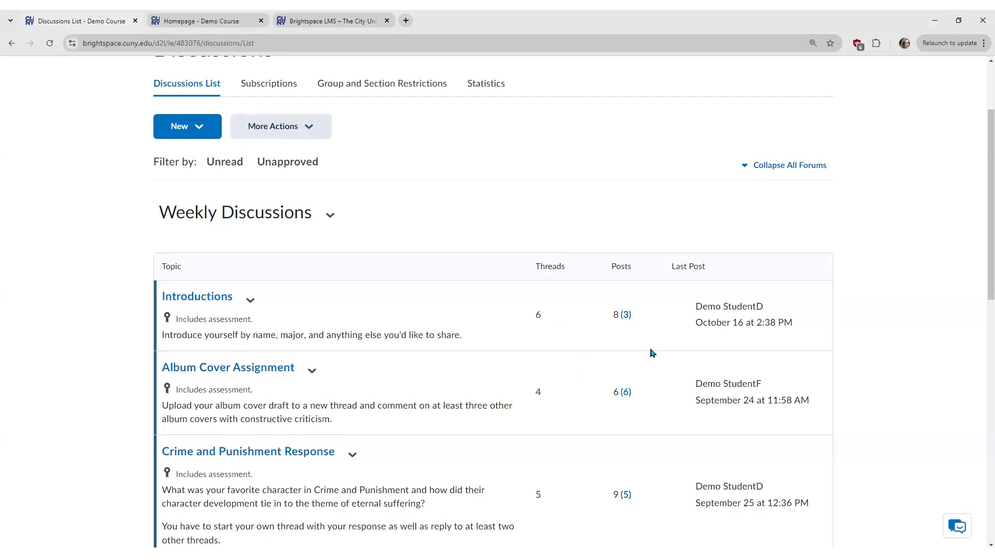
# Step: Filter Introductions to its 3 unread posts and scroll through them
pyautogui.click(626, 314)
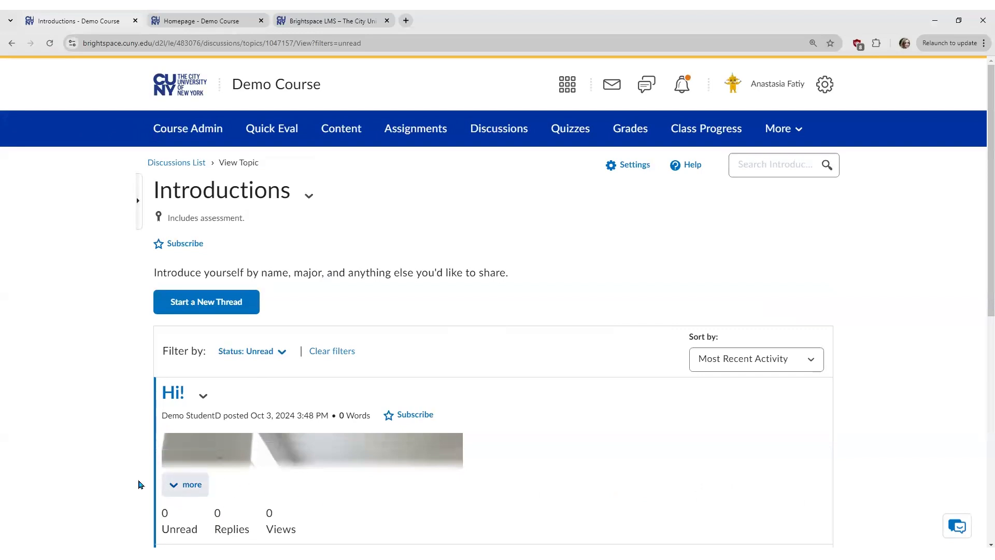
pyautogui.scroll(-2, 118, 273)
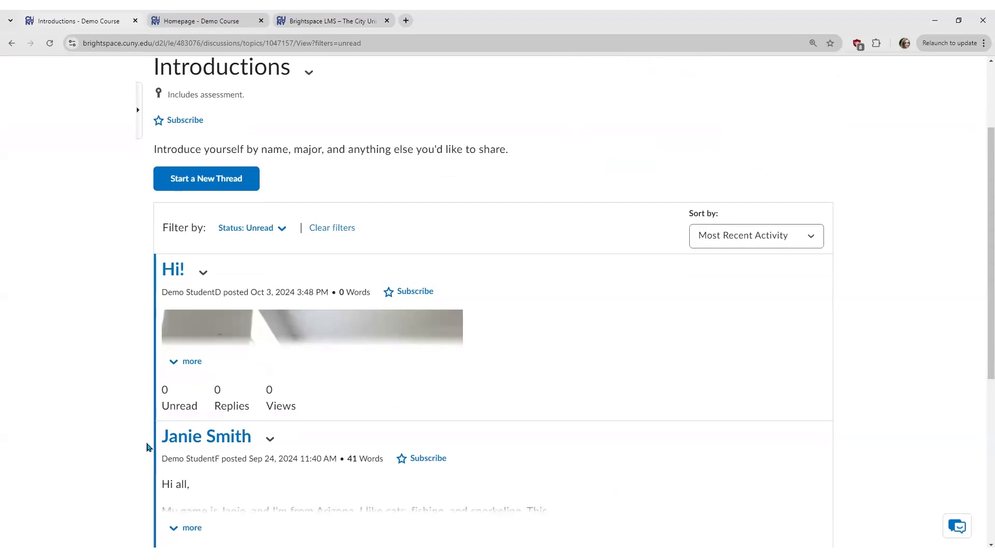
pyautogui.scroll(2, 145, 448)
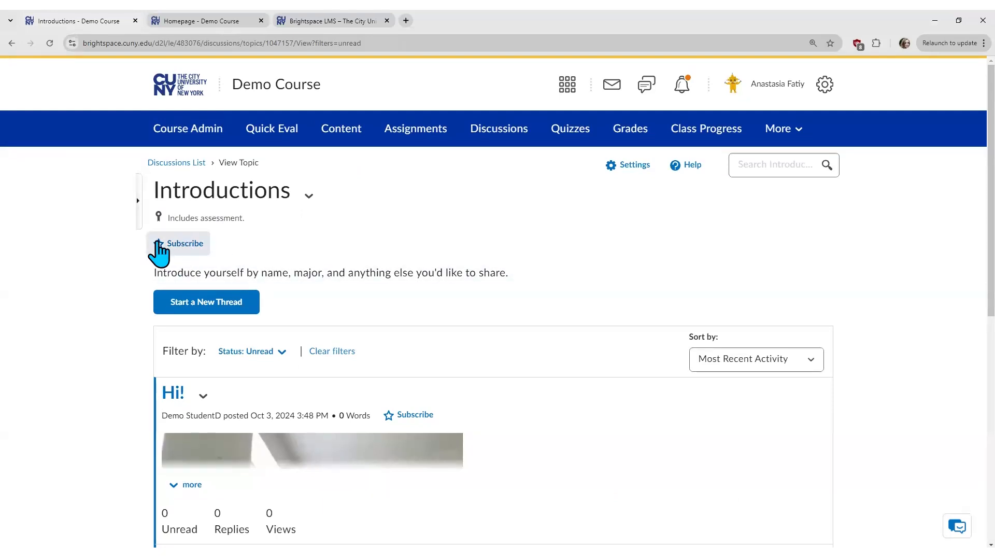
pyautogui.click(11, 43)
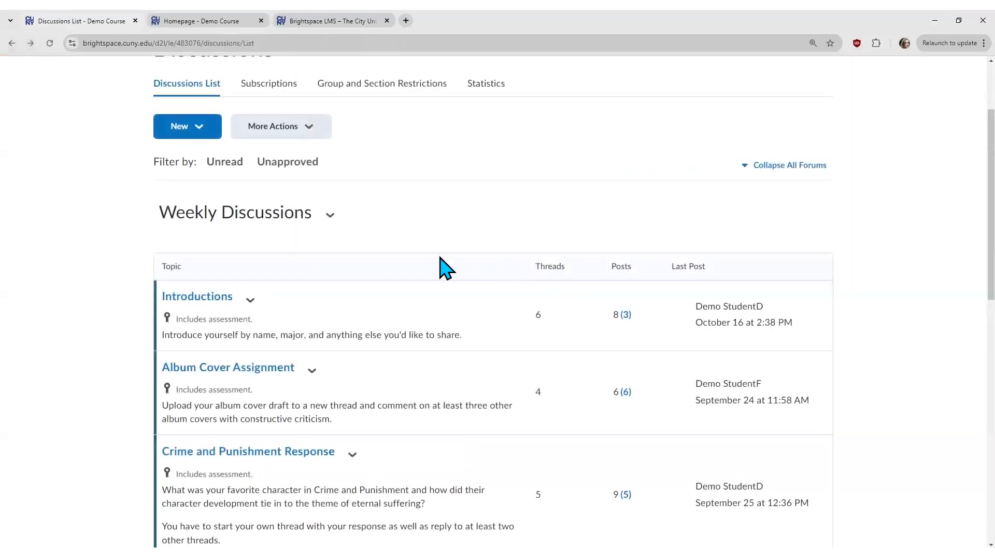
pyautogui.scroll(-9, 960, 222)
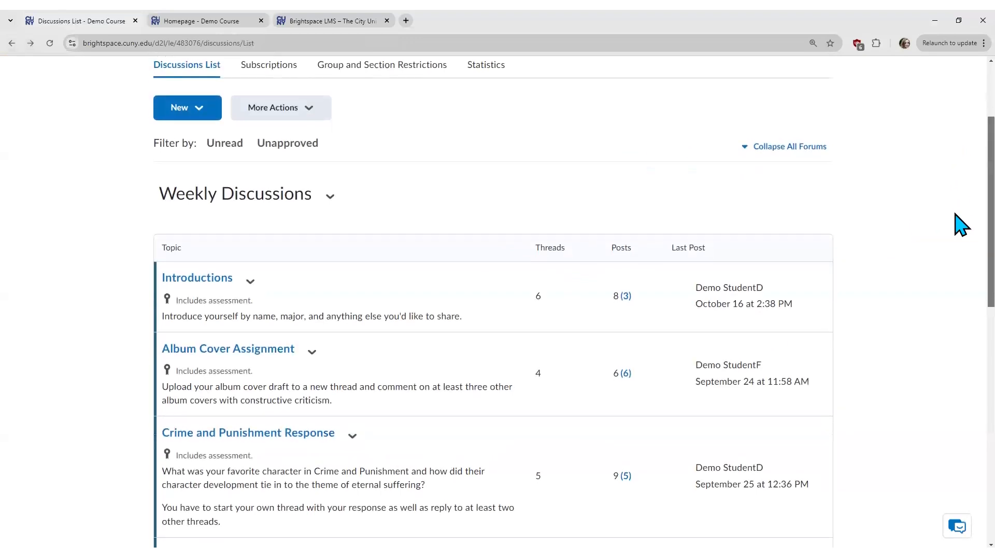
pyautogui.scroll(-3, 492, 311)
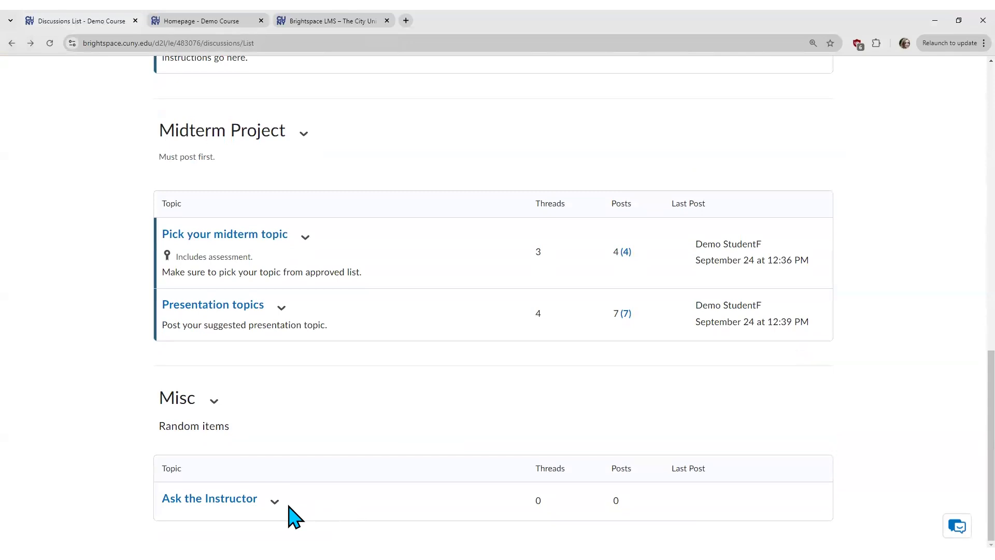
pyautogui.click(275, 501)
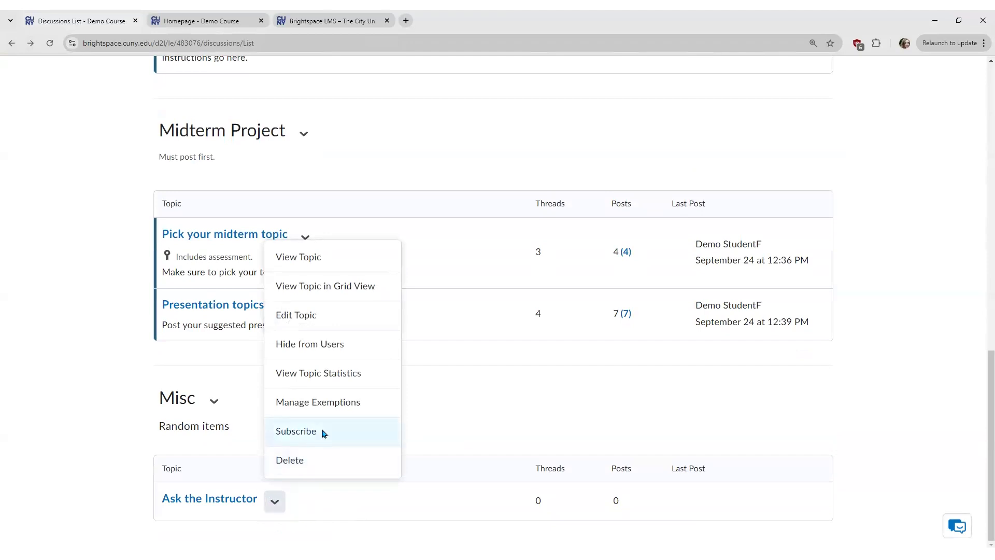
pyautogui.click(297, 431)
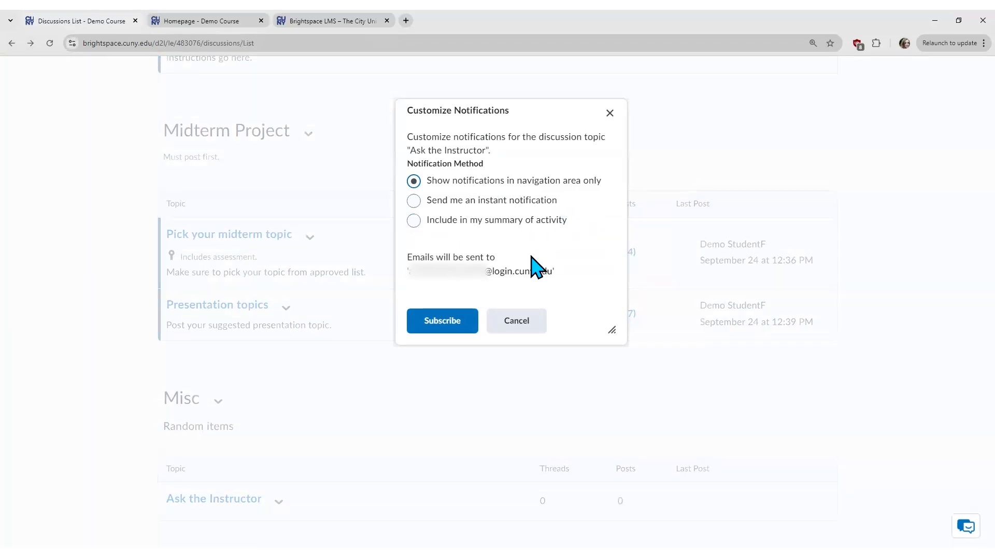
pyautogui.click(456, 327)
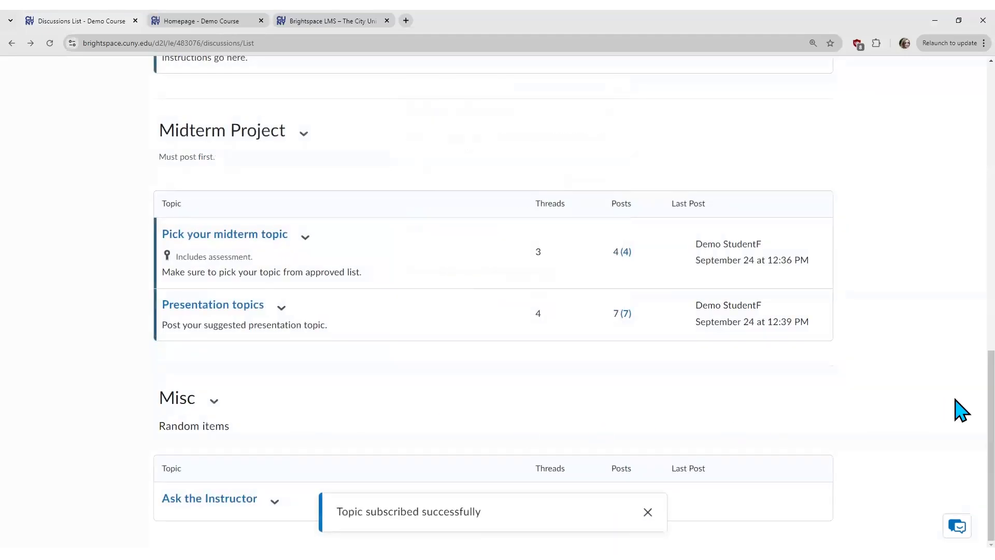
pyautogui.click(648, 512)
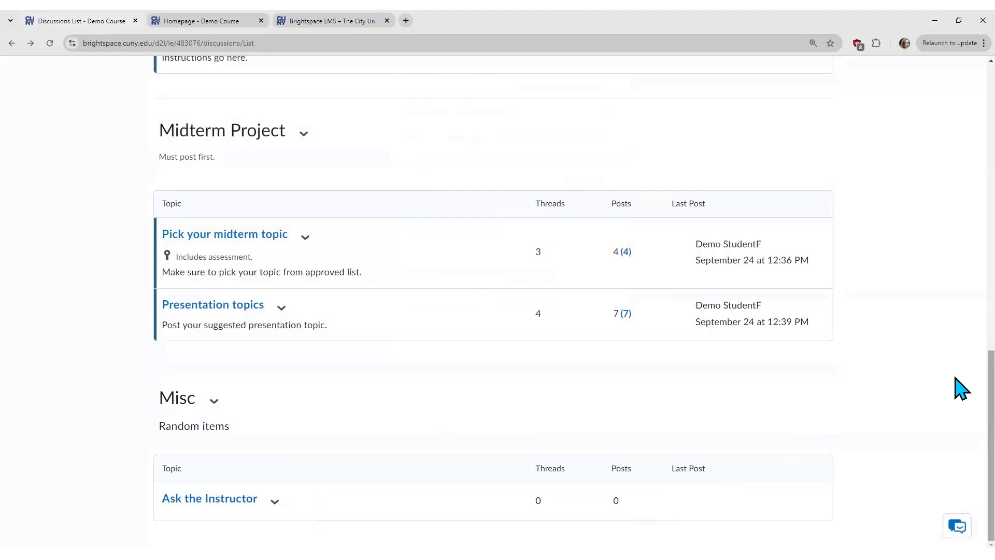
pyautogui.scroll(9, 961, 358)
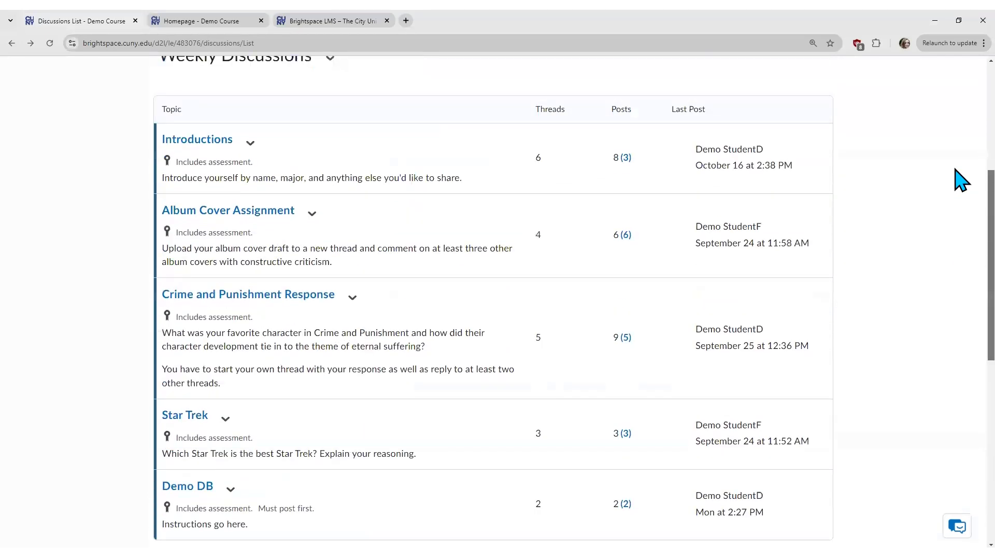
pyautogui.scroll(5, 961, 156)
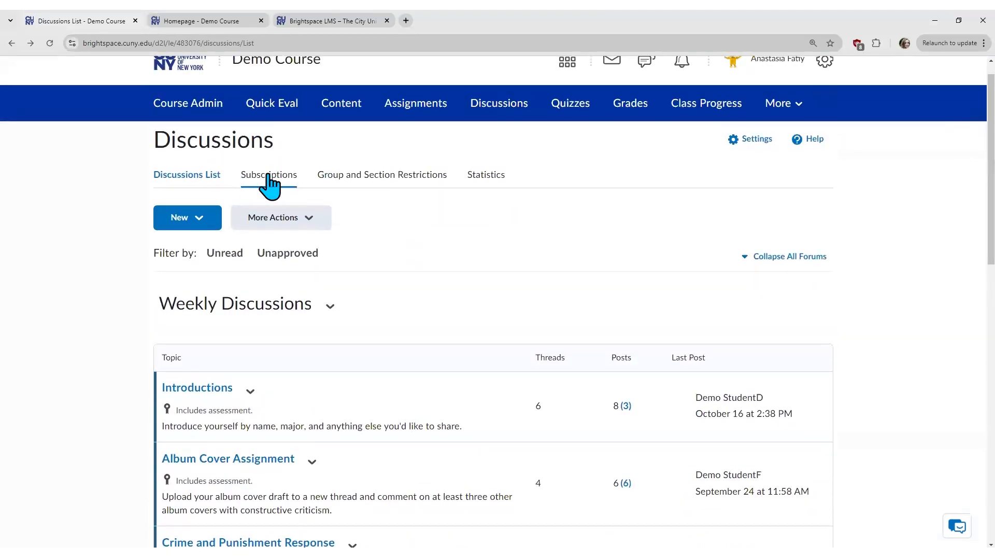
# Step: Check that the Subscriptions page lists Ask the Instructor as a subscribed topic
pyautogui.click(274, 176)
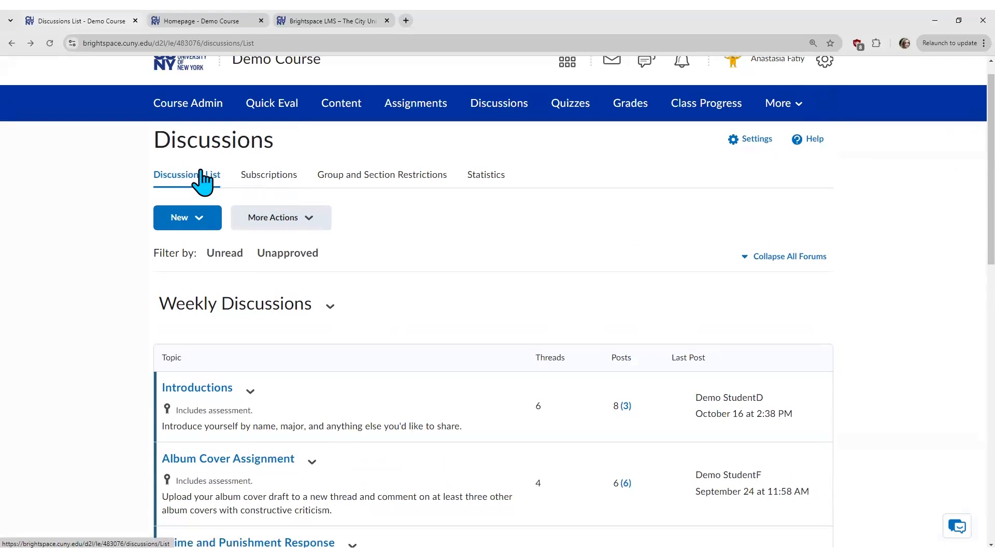
pyautogui.click(261, 175)
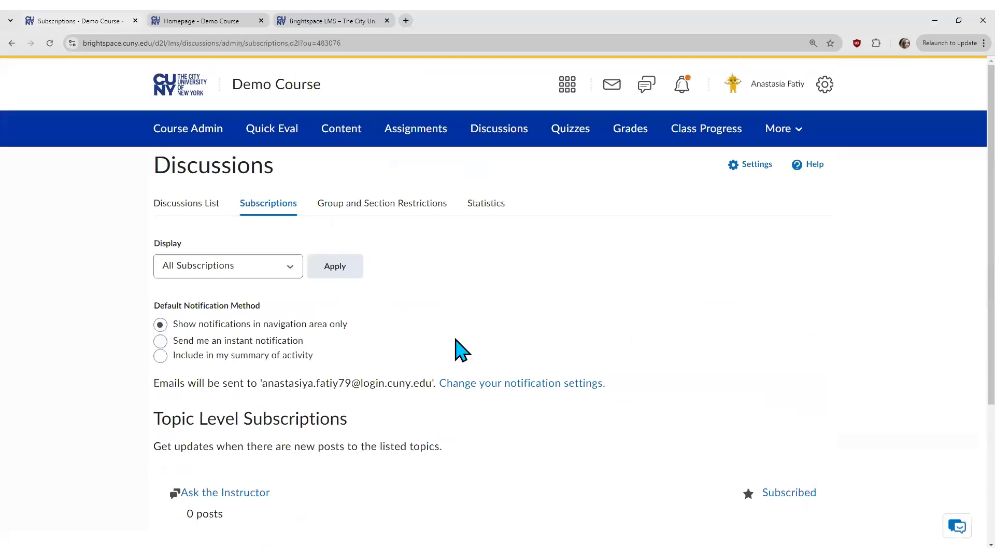
pyautogui.scroll(-3, 476, 423)
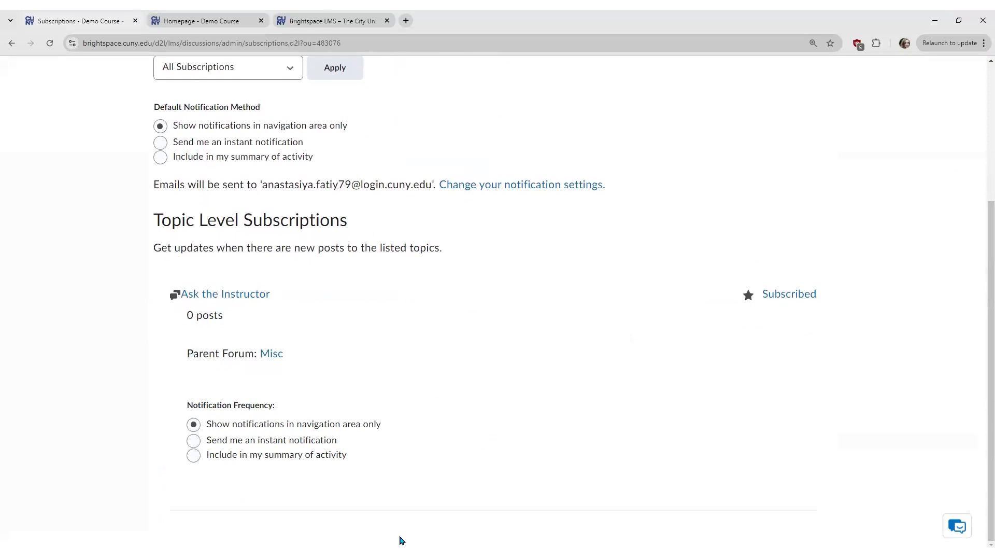
pyautogui.scroll(3, 455, 460)
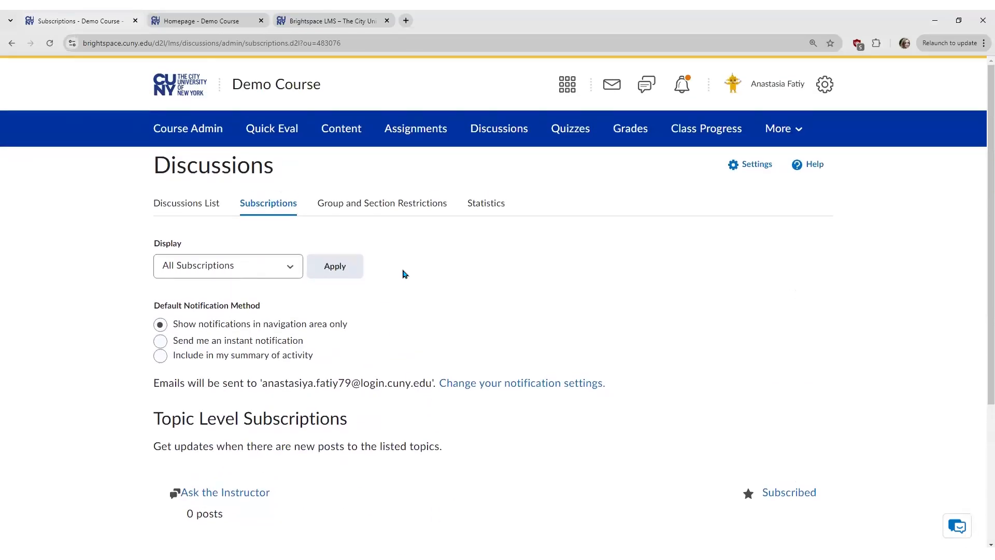
# Step: Review the Statistics page: 27 threads, 12 replies and per-student post counts
pyautogui.click(494, 208)
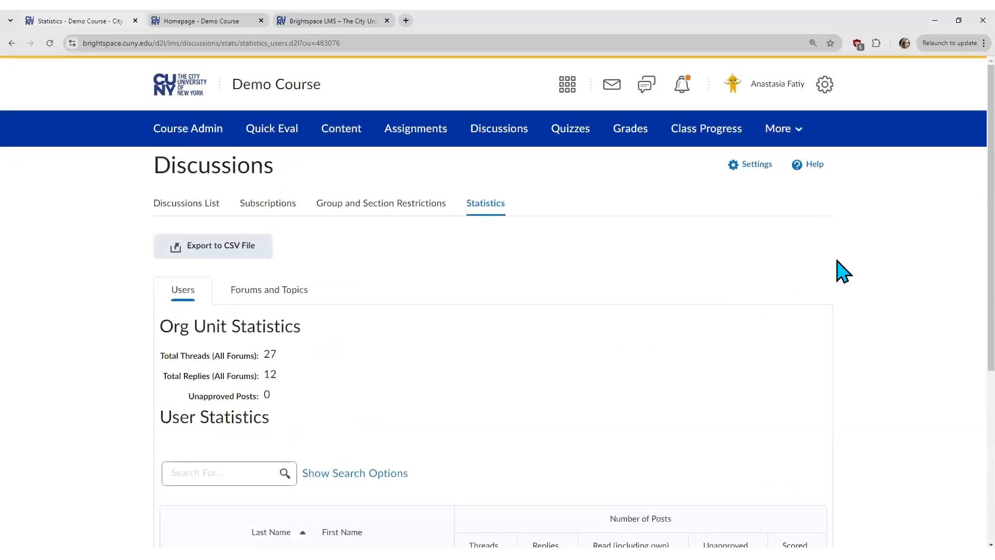
pyautogui.scroll(-5, 961, 228)
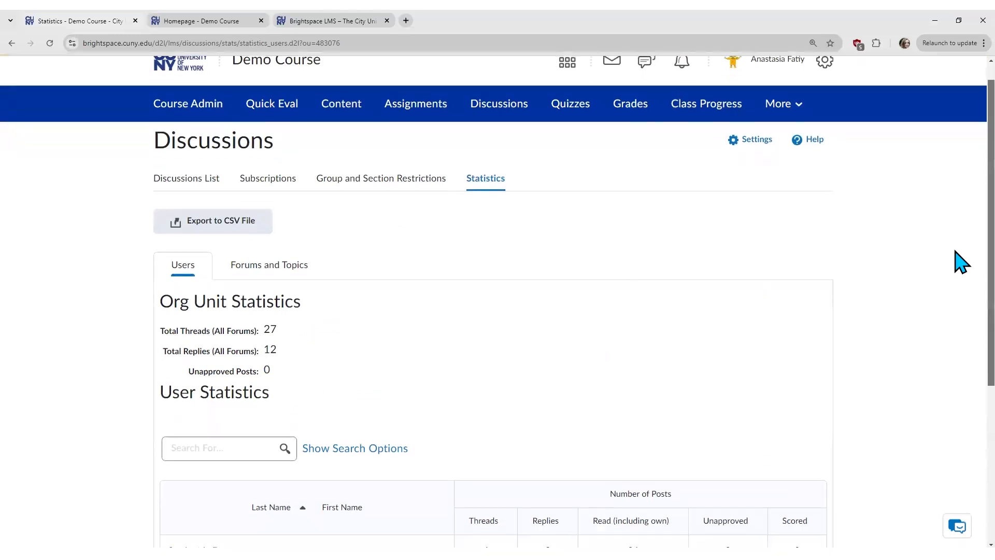
pyautogui.scroll(-1, 962, 389)
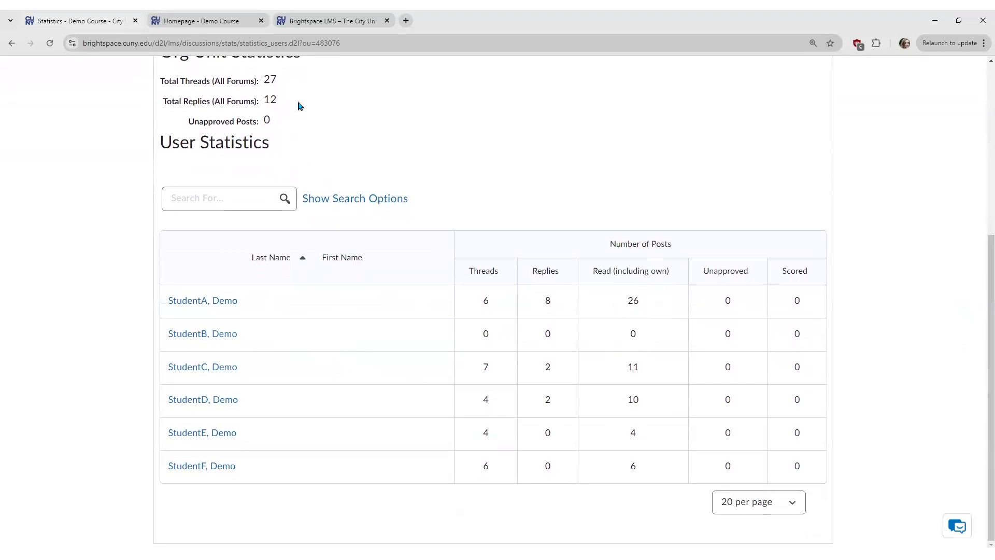
pyautogui.scroll(2, 338, 197)
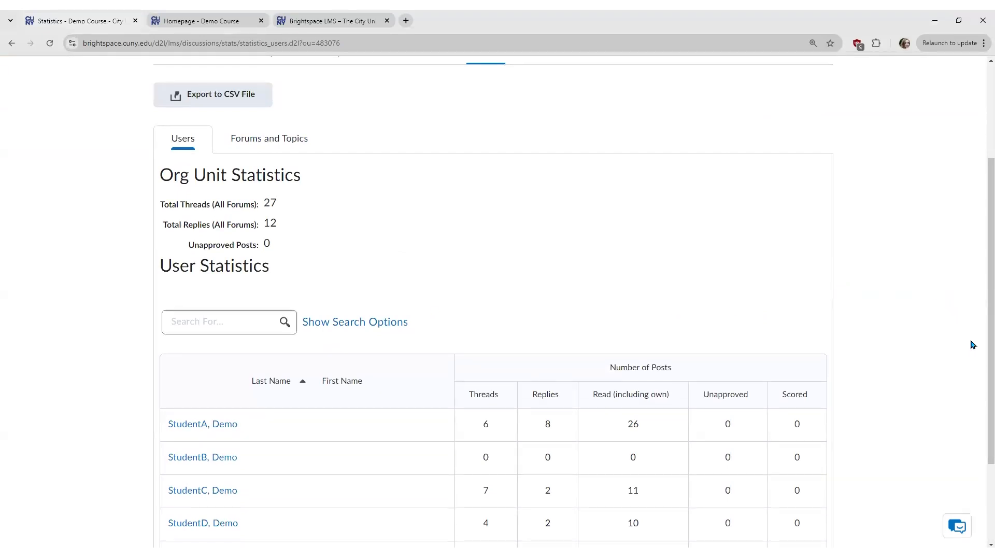
pyautogui.scroll(3, 982, 349)
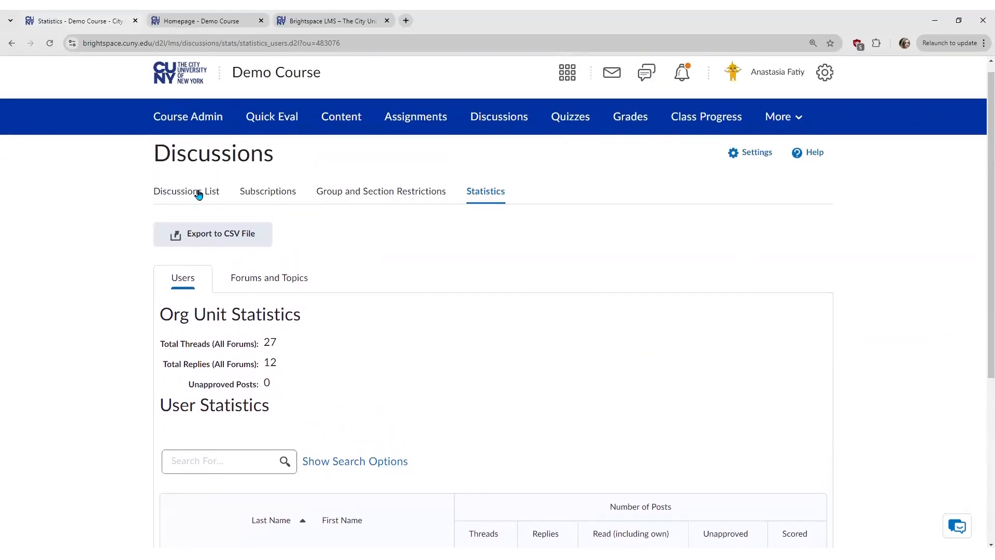
# Step: Back on the Discussions List, open the actions dropdown for the Introductions topic
pyautogui.click(198, 193)
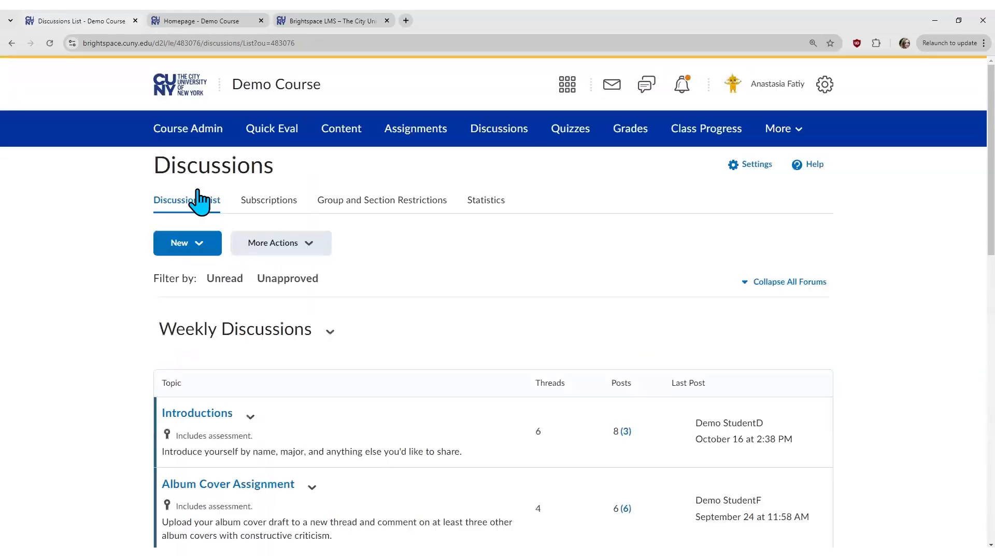
pyautogui.scroll(-1, 459, 327)
pyautogui.scroll(-2, 458, 326)
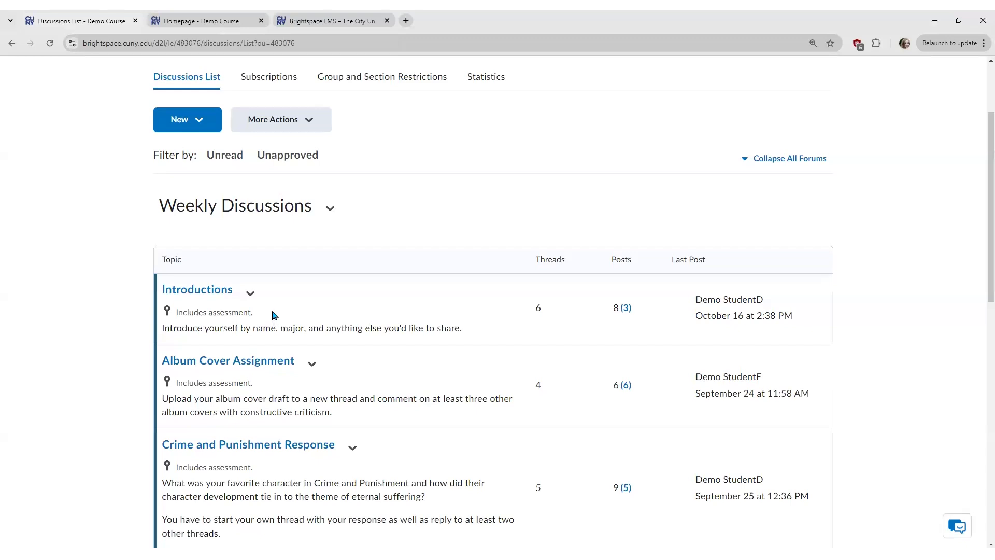
pyautogui.moveTo(173, 311); pyautogui.dragTo(262, 317)
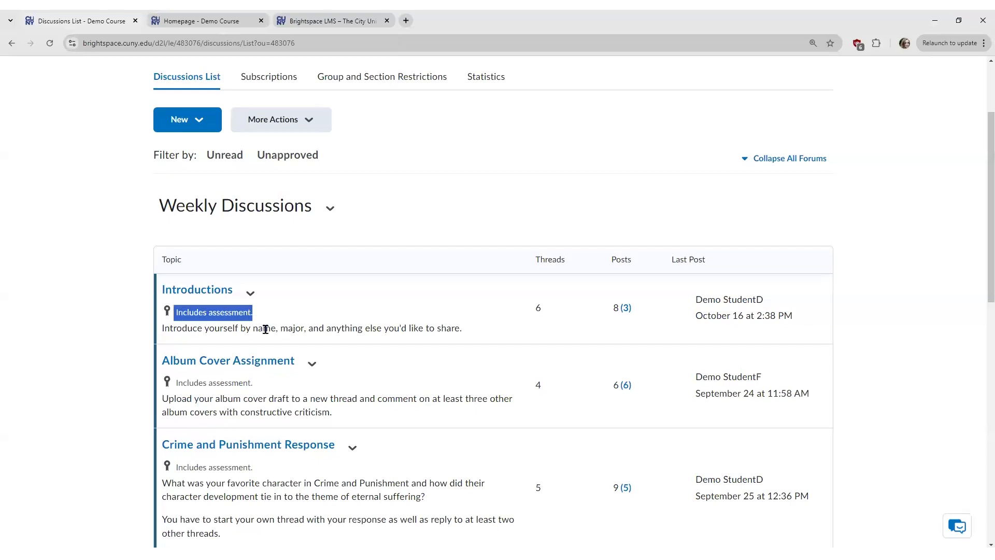
pyautogui.click(257, 301)
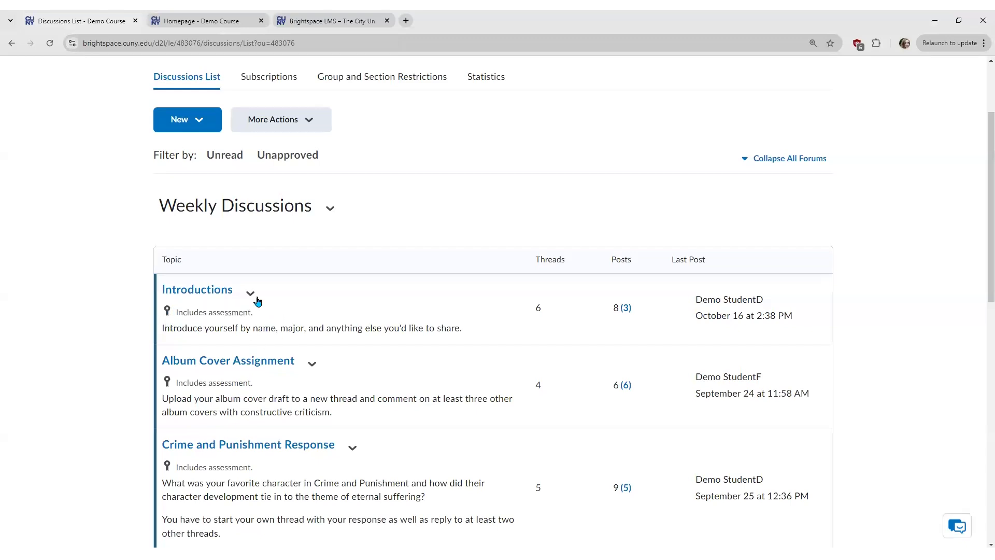
pyautogui.click(250, 293)
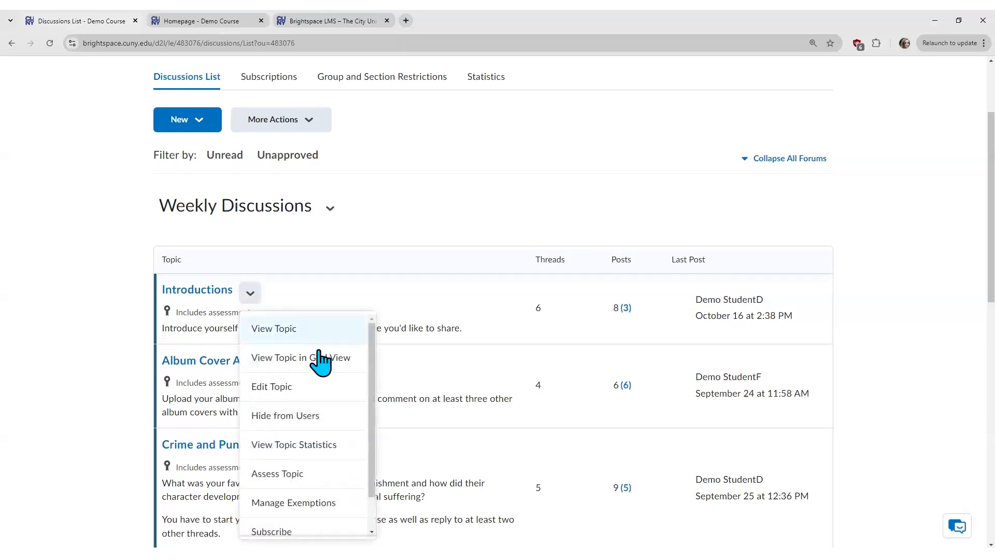
pyautogui.scroll(-1, 374, 419)
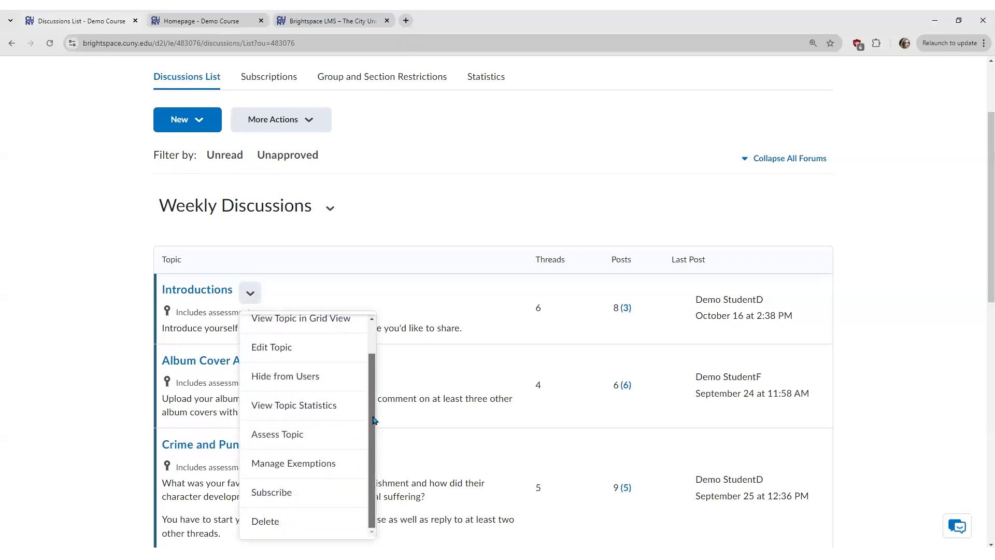
# Step: Open Assess Topic for Introductions, review learners' scores out of 5, and return to the Discussions List
pyautogui.click(320, 438)
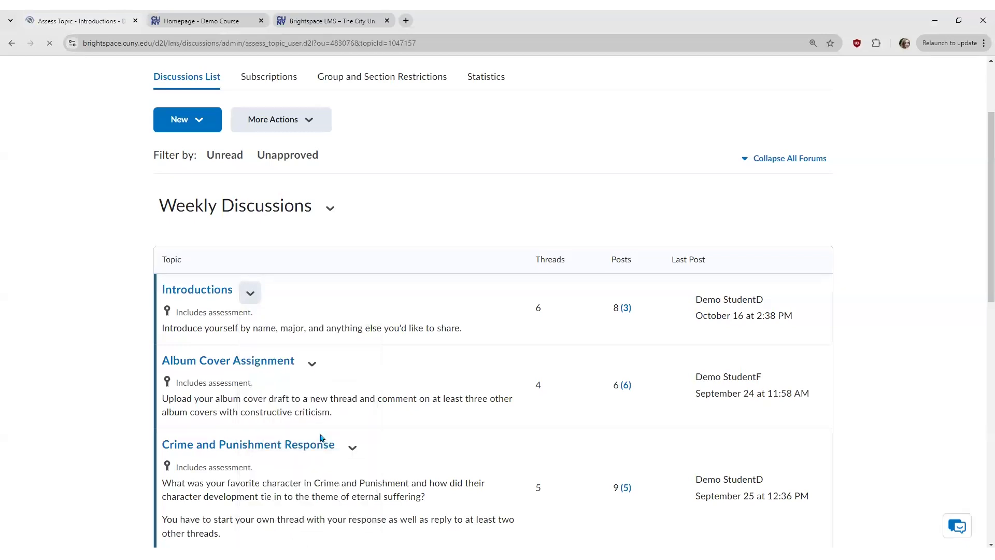
pyautogui.scroll(-2, 320, 438)
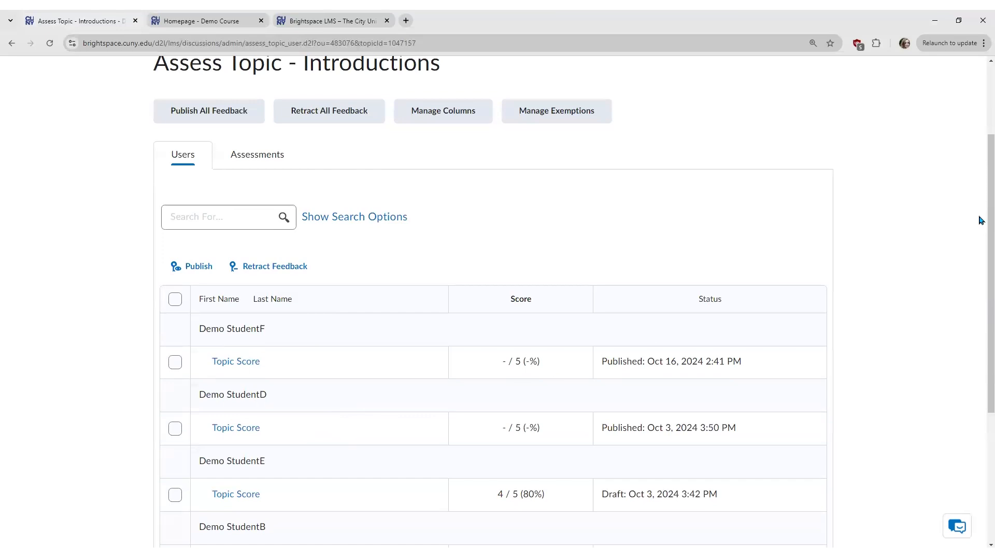
pyautogui.scroll(-2, 980, 234)
pyautogui.scroll(-1, 973, 302)
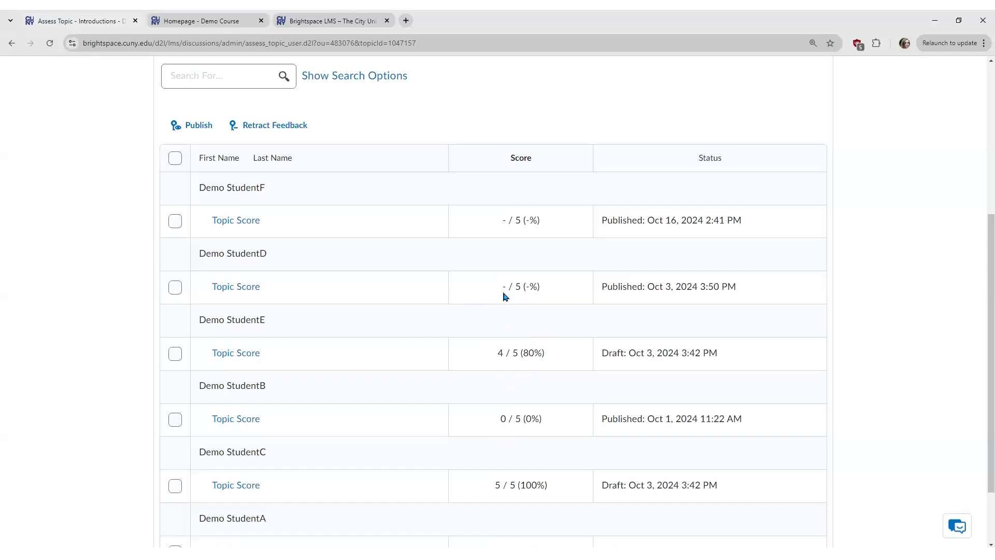
pyautogui.moveTo(990, 306); pyautogui.dragTo(991, 155)
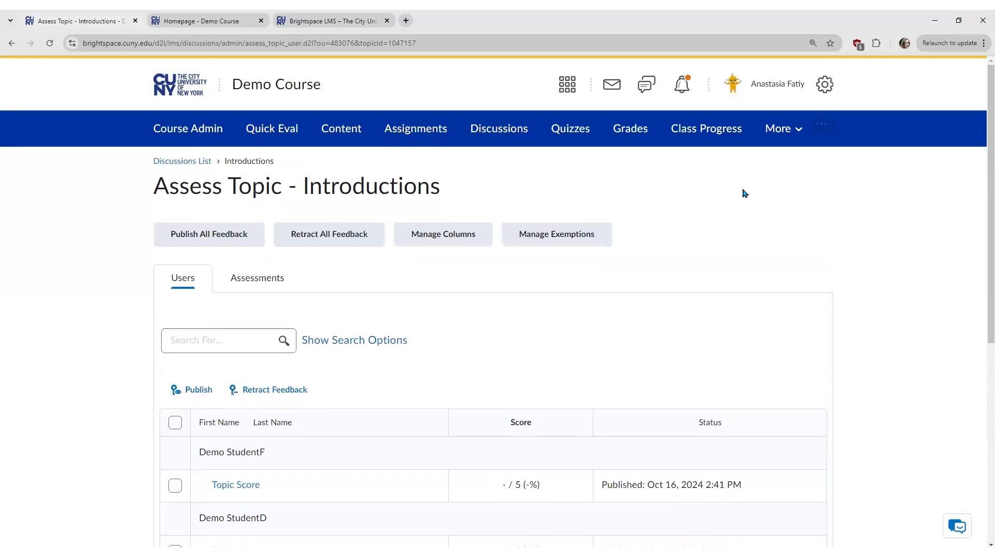
pyautogui.click(182, 162)
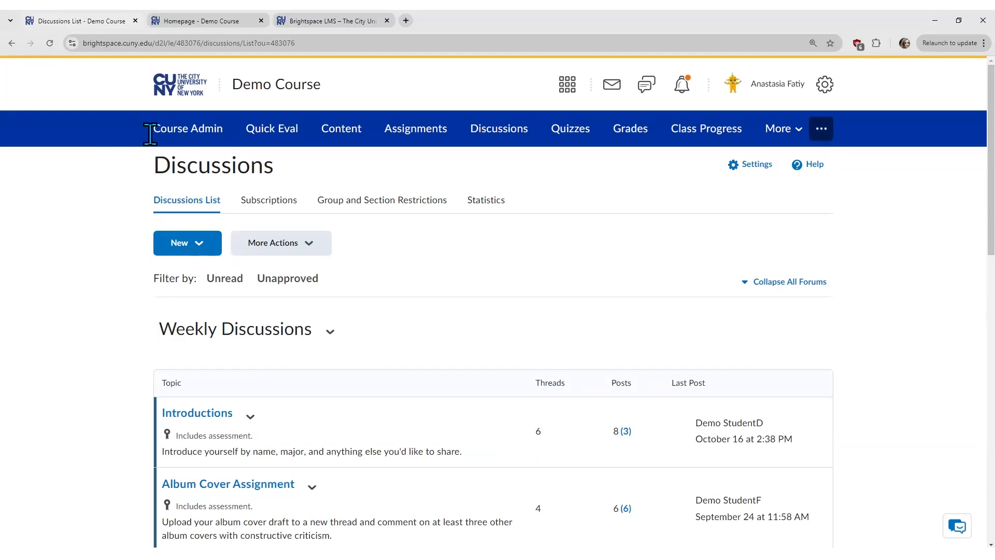
# Step: Go to Course Admin and open the Groups tool for the Demo Course
pyautogui.click(211, 133)
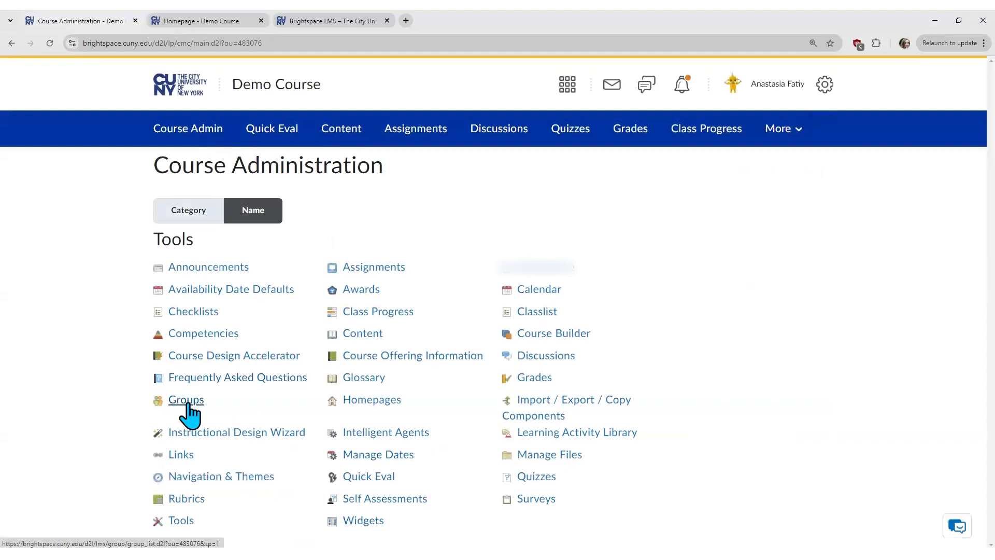
pyautogui.click(195, 404)
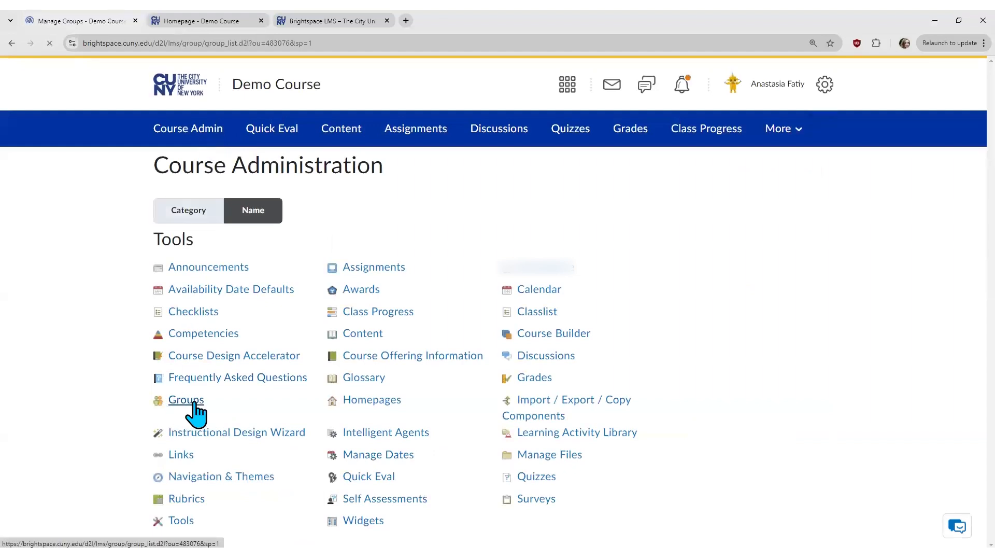
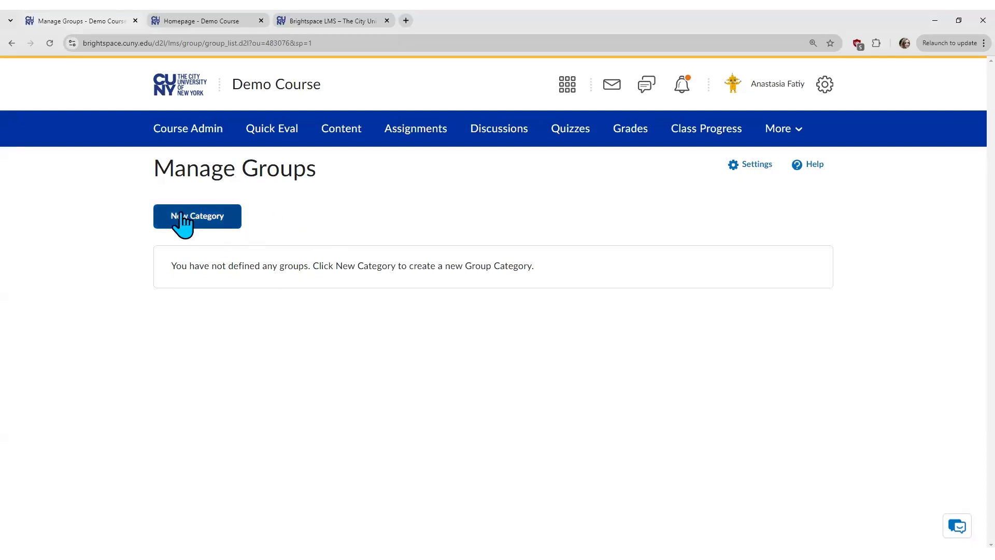
# Step: Open a New Category form on Manage Groups and enter 'Midterm Presentation' as the category name
pyautogui.click(236, 220)
pyautogui.click(226, 218)
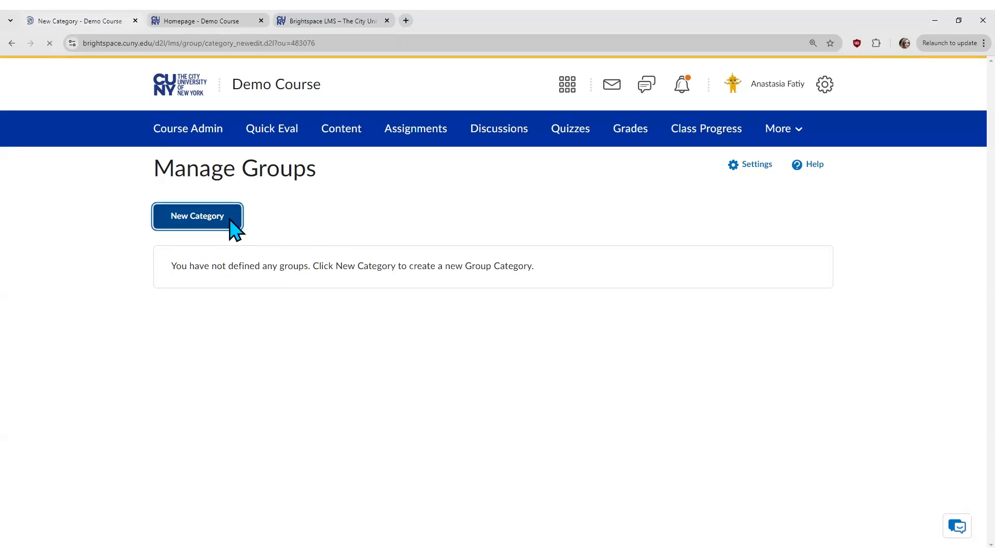
pyautogui.click(344, 269)
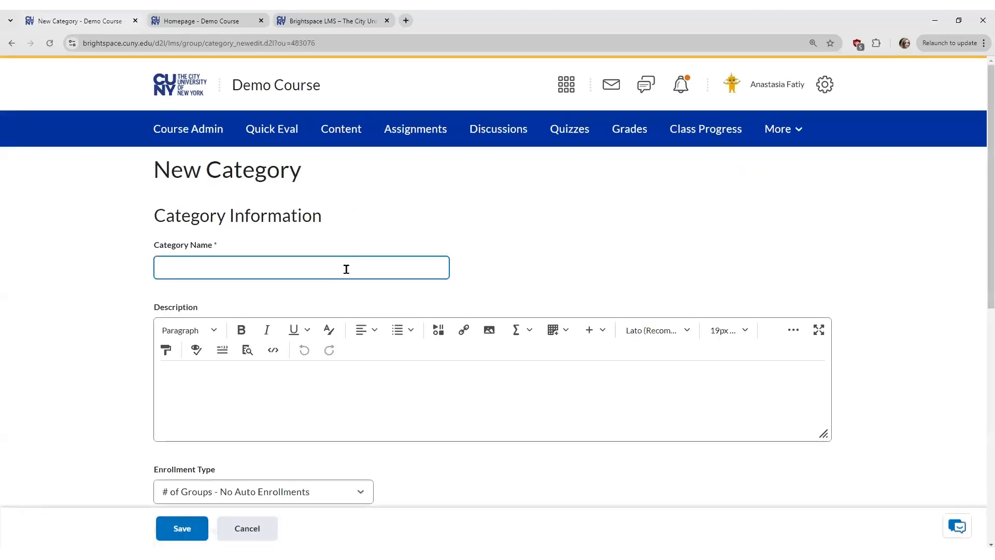
pyautogui.write('dterm Presentation')
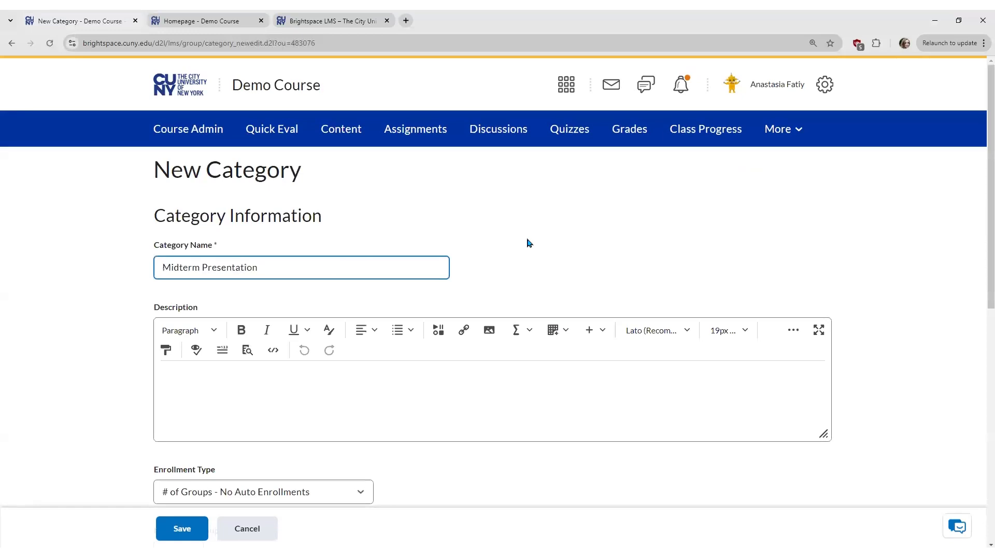
pyautogui.click(353, 382)
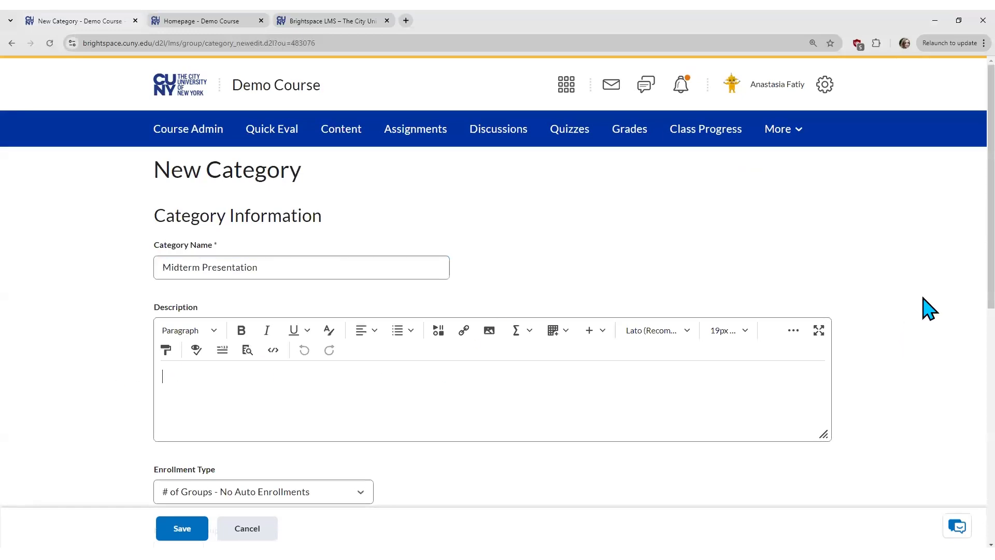
pyautogui.scroll(-2, 958, 244)
pyautogui.scroll(-5, 955, 262)
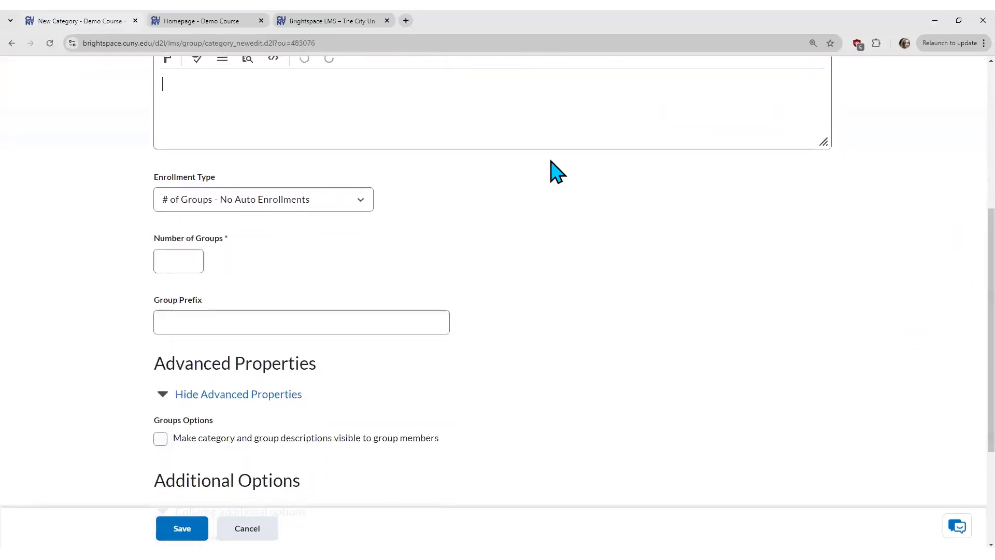
# Step: Set the enrollment type to Groups of # with 2 users per group
pyautogui.click(365, 206)
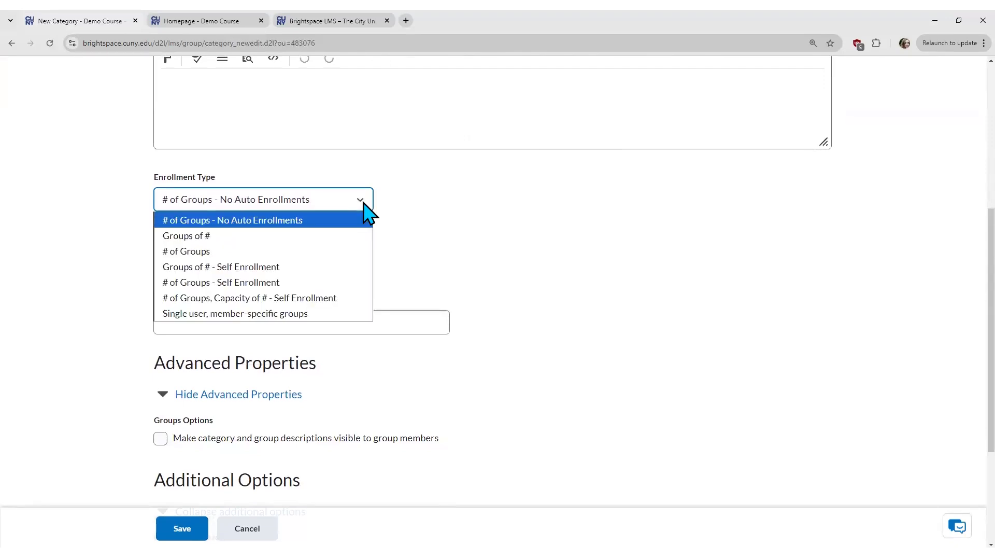
pyautogui.click(237, 240)
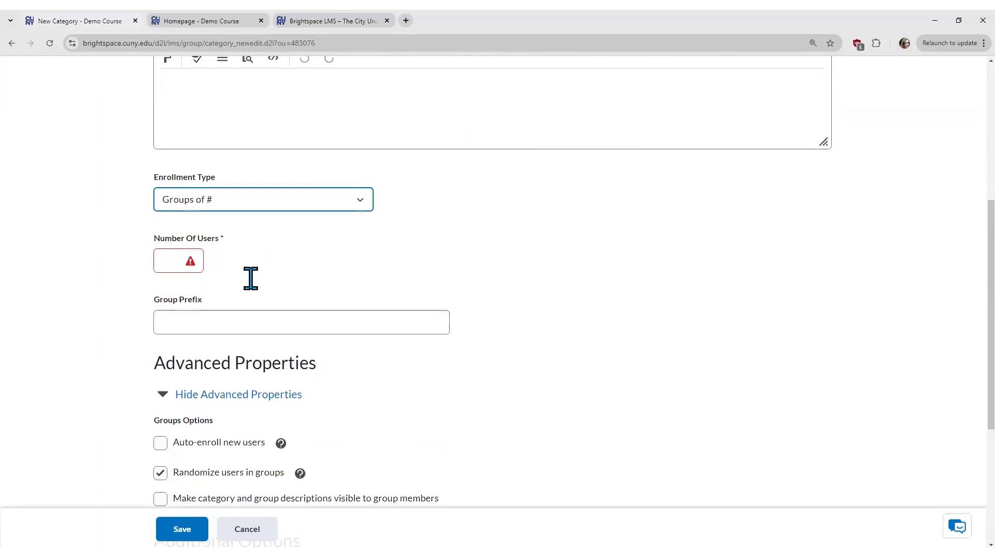
pyautogui.click(171, 265)
pyautogui.write('2')
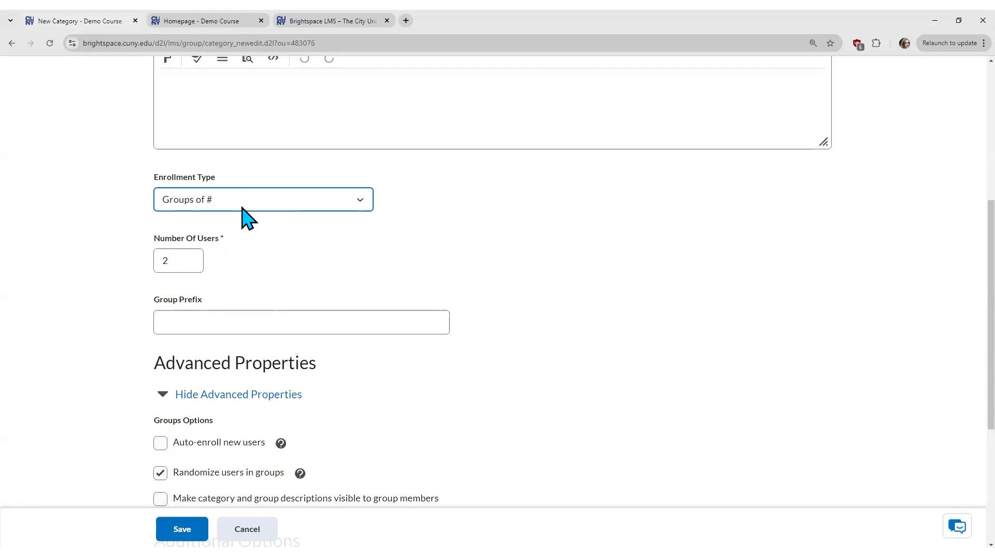
# Step: Switch the enrollment type to # of Groups with 4 groups
pyautogui.click(244, 202)
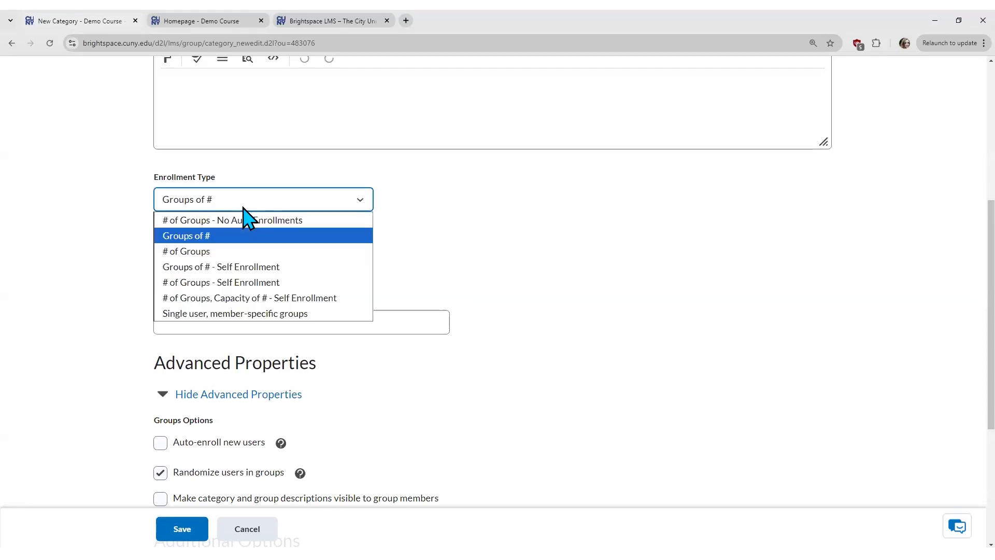
pyautogui.click(218, 252)
pyautogui.click(161, 261)
pyautogui.write('4')
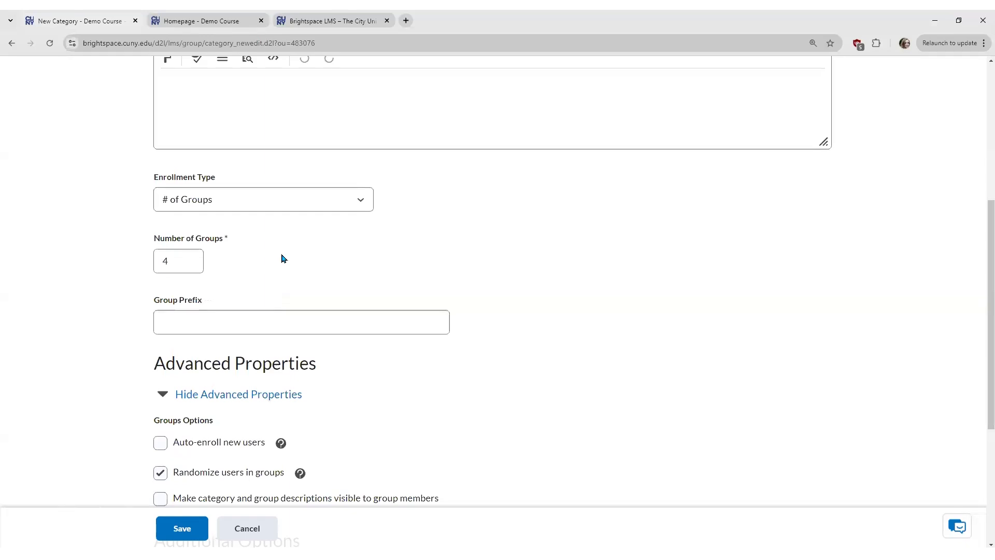
# Step: Open the Enrollment Type dropdown to view the available enrollment options
pyautogui.click(349, 204)
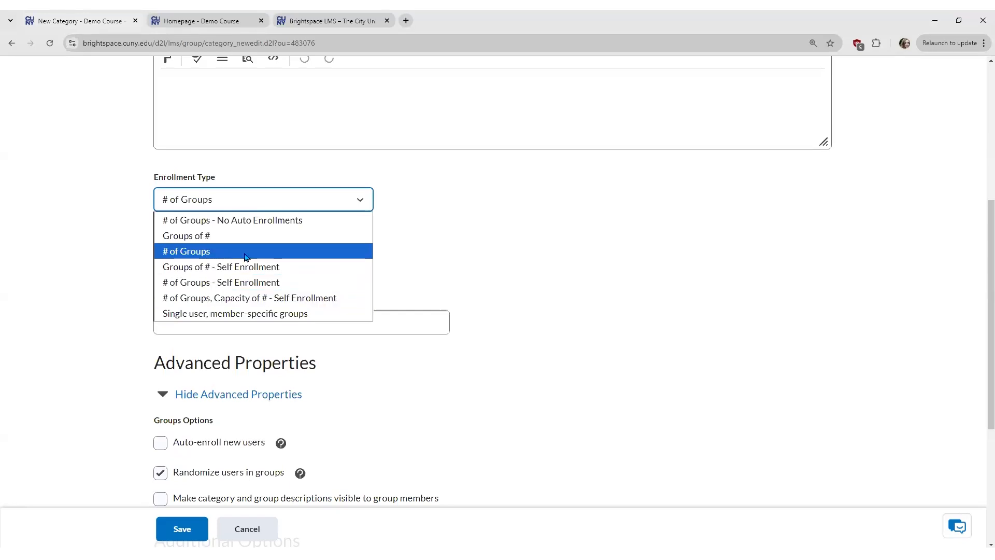
# Step: Try the self-enrollment with group capacity and single-user, member-specific enrollment types
pyautogui.click(204, 254)
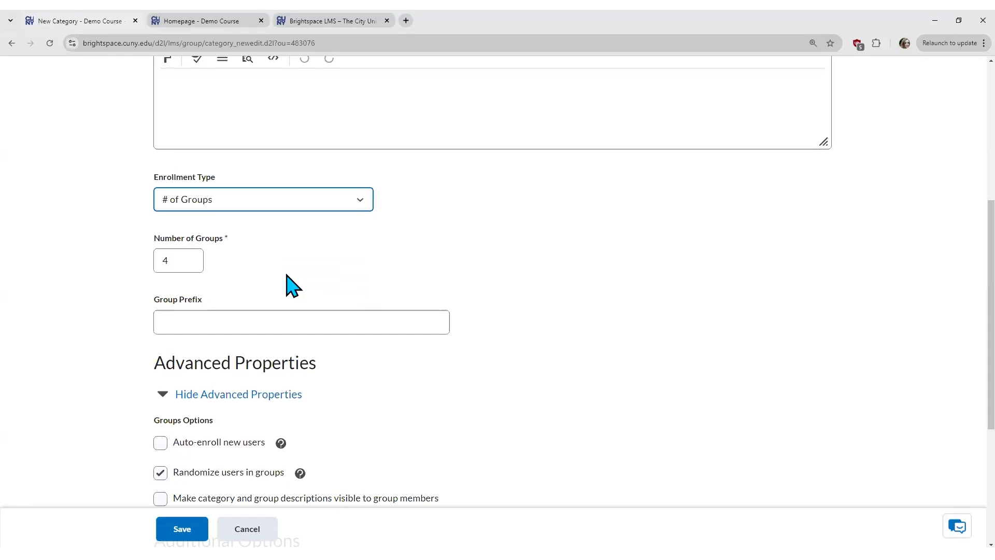
pyautogui.click(322, 200)
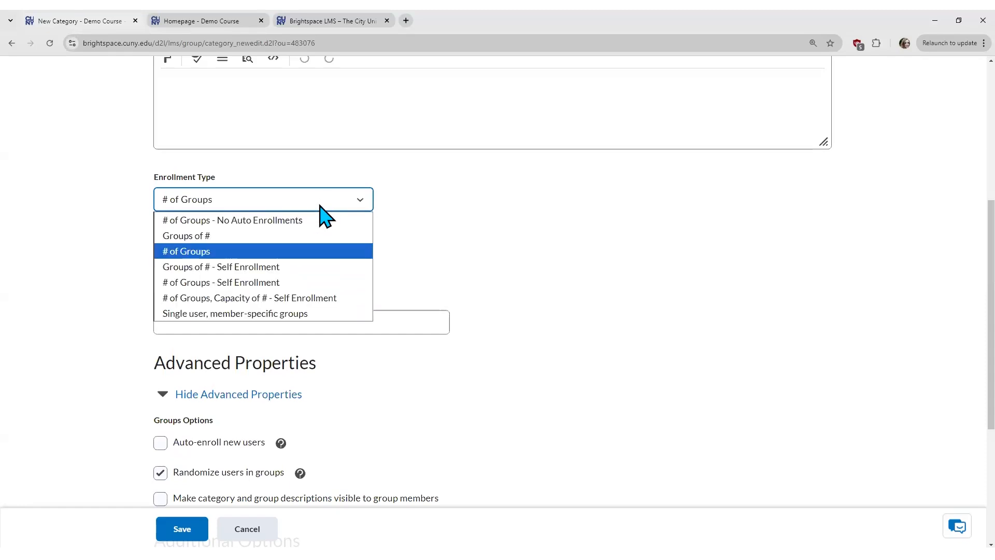
pyautogui.click(310, 299)
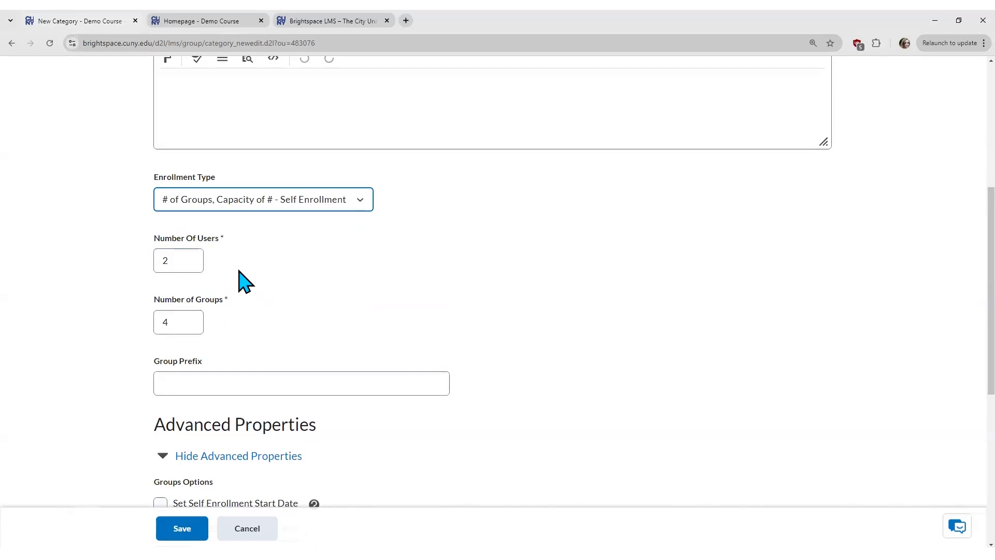
pyautogui.click(289, 204)
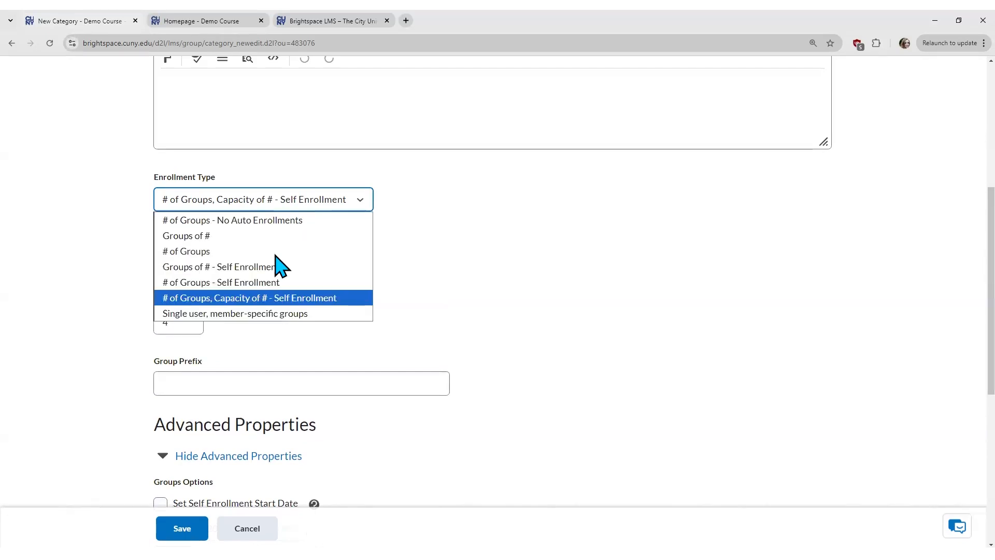
pyautogui.click(248, 313)
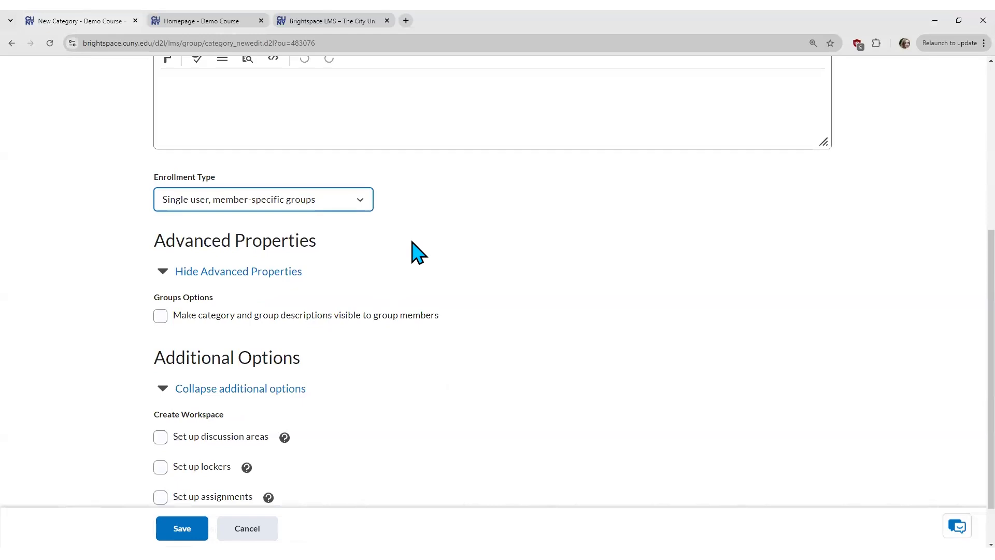
pyautogui.click(404, 217)
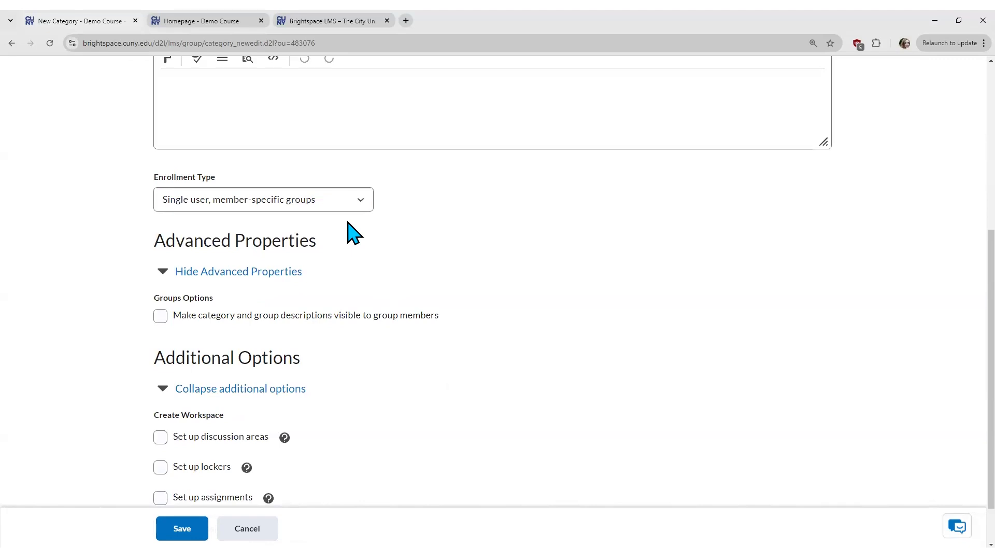
# Step: Settle on the Groups of # enrollment type with Number Of Users set to 2
pyautogui.click(349, 200)
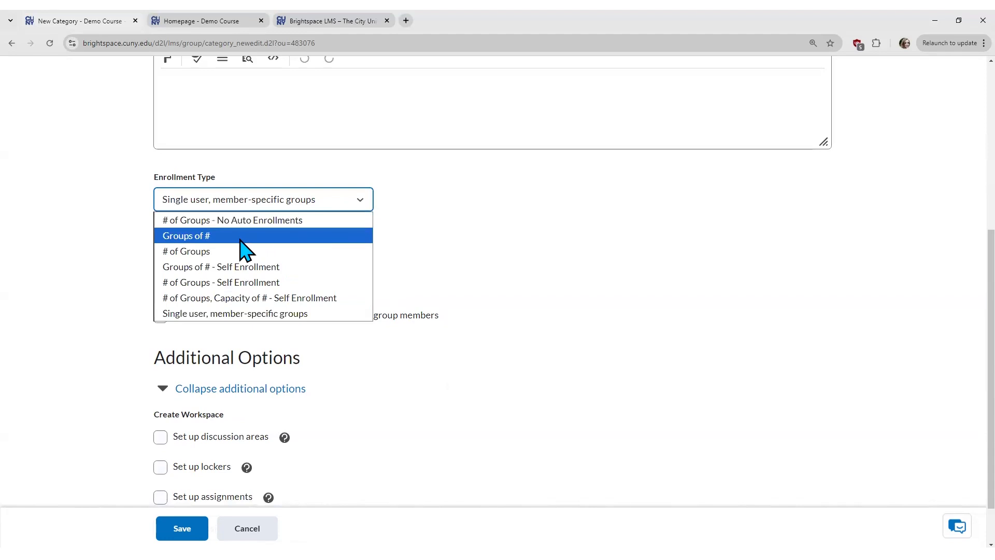
pyautogui.click(316, 238)
pyautogui.click(165, 257)
pyautogui.click(239, 254)
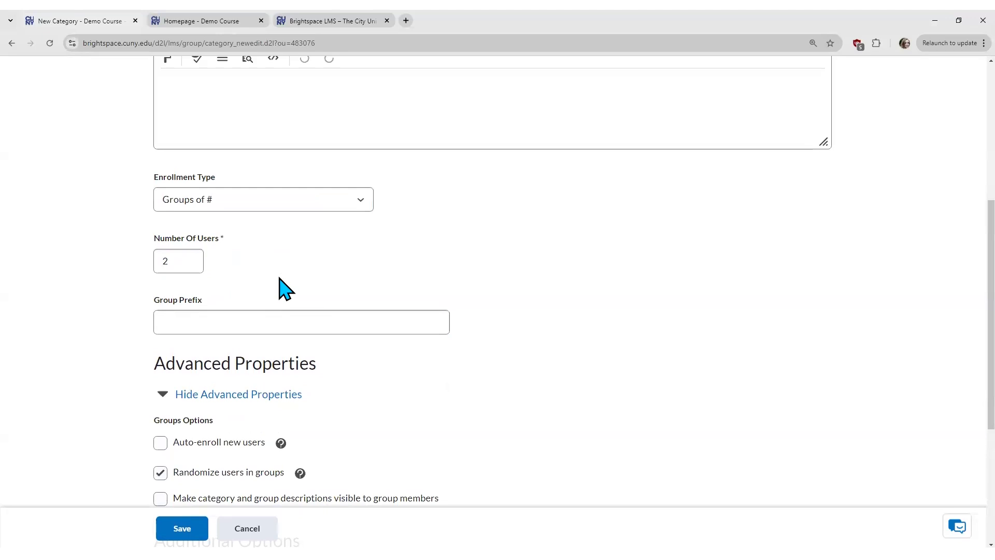
# Step: Enable Set up discussion areas under Create Workspace, with Weekly Discussions as the forum
pyautogui.scroll(-5, 309, 280)
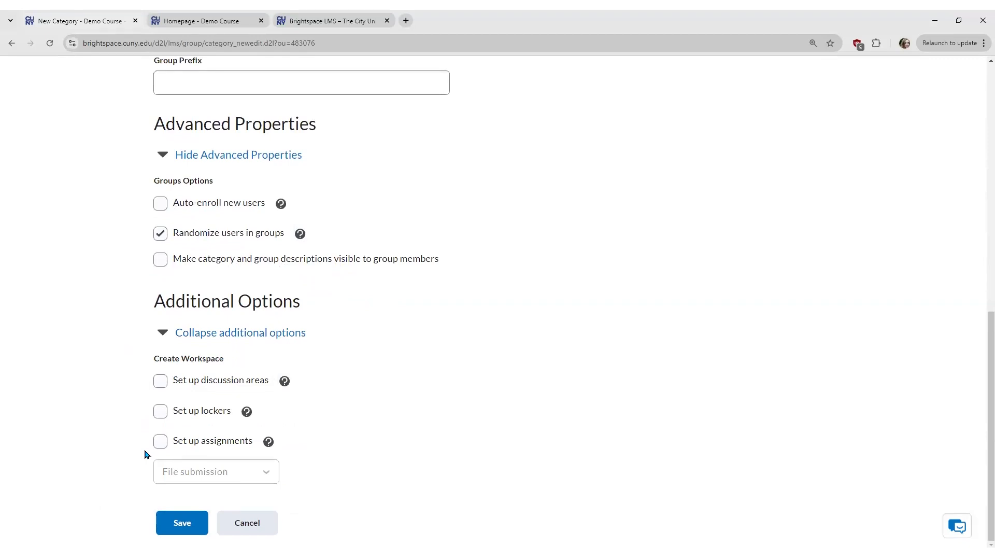
pyautogui.click(162, 381)
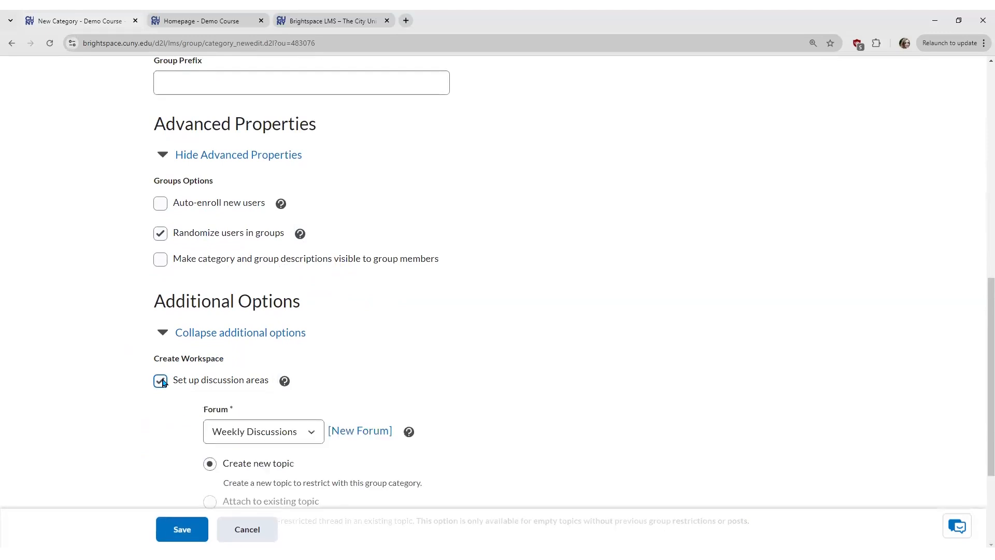
pyautogui.scroll(-2, 329, 389)
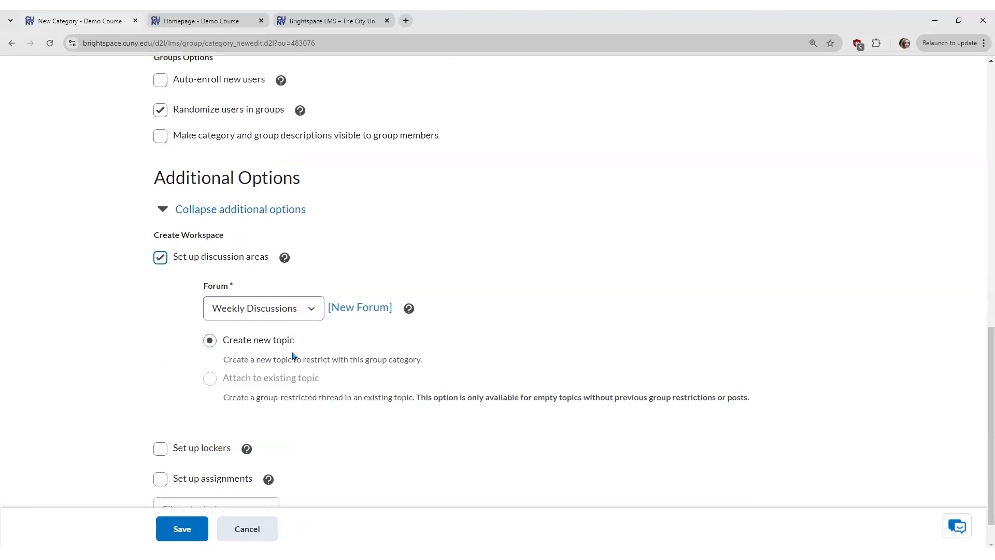
# Step: Create and save a new forum titled 'Midterm Presentation' for the groups
pyautogui.click(363, 310)
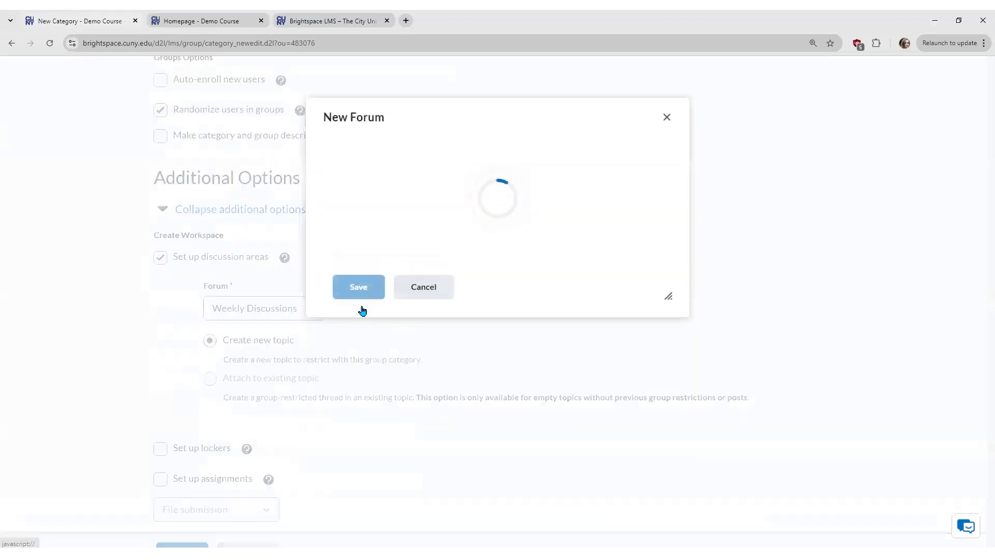
pyautogui.click(398, 189)
pyautogui.write('Midterm Presentation')
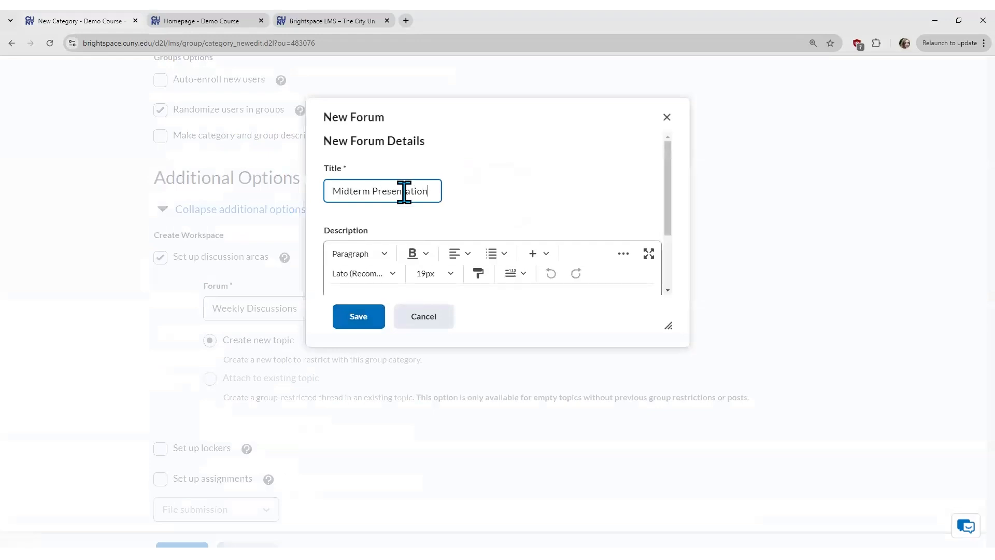
pyautogui.click(361, 321)
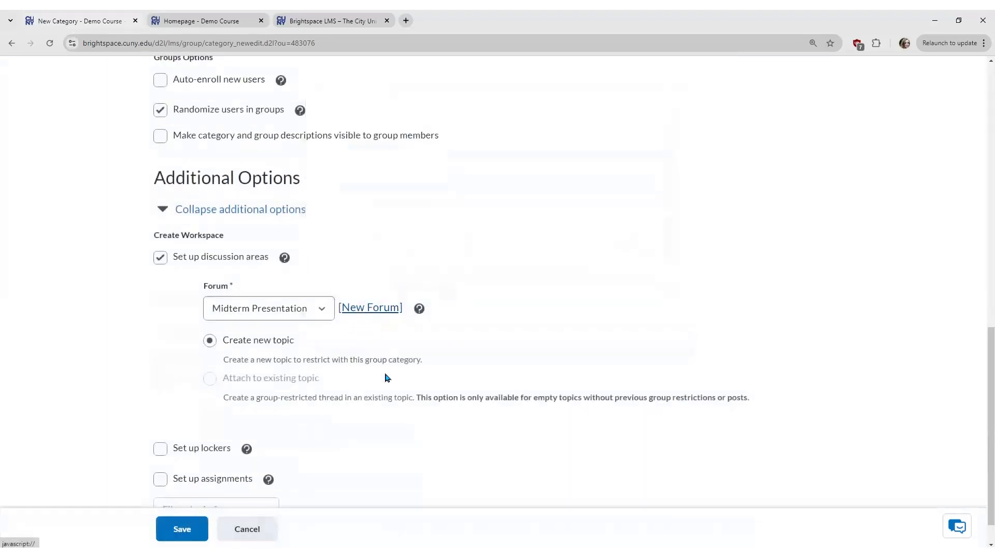
# Step: Enable Set up lockers and leave Set up assignments turned off
pyautogui.scroll(-1, 311, 407)
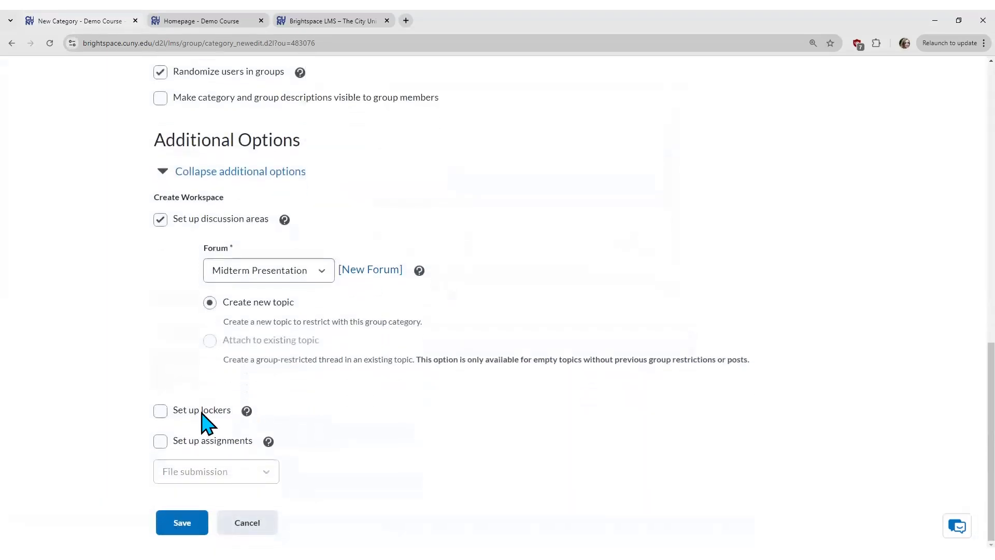
pyautogui.click(161, 412)
pyautogui.click(162, 443)
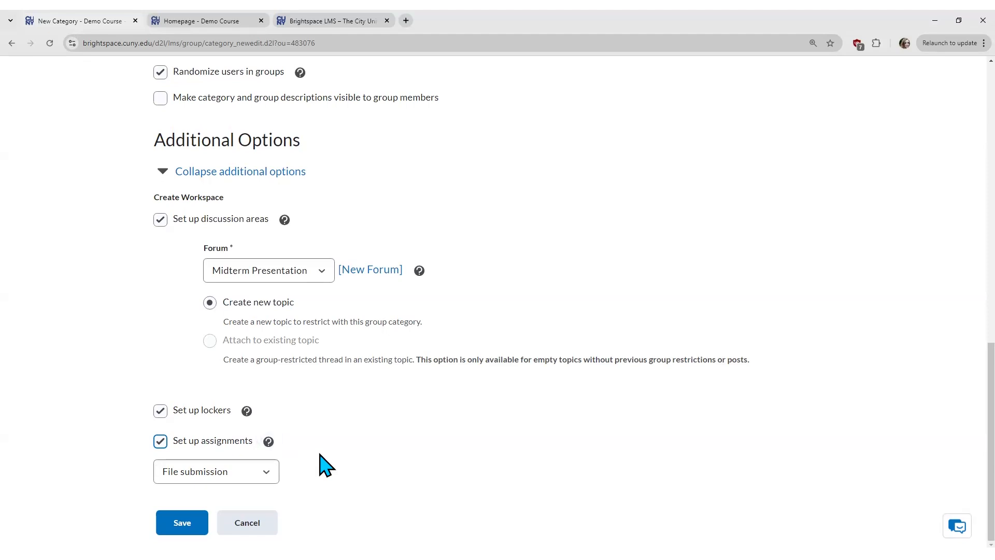
pyautogui.click(160, 441)
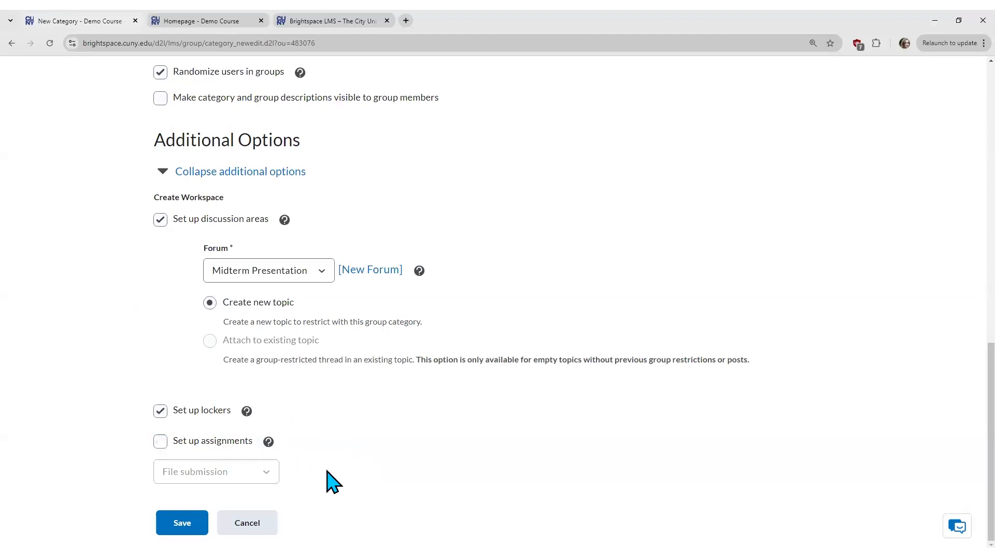
# Step: Save the category, create one restricted discussion topic per group, and return to Manage Groups
pyautogui.click(184, 524)
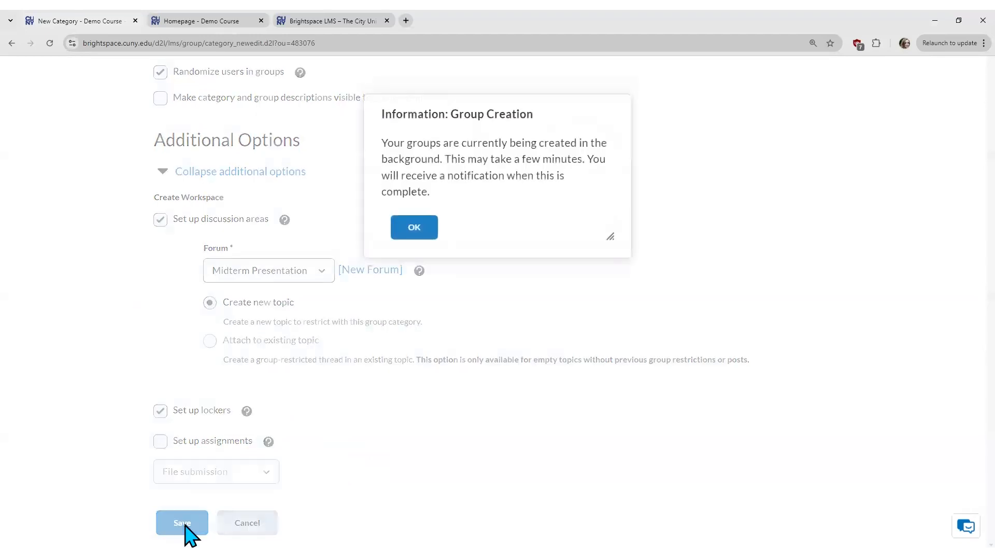
pyautogui.click(420, 232)
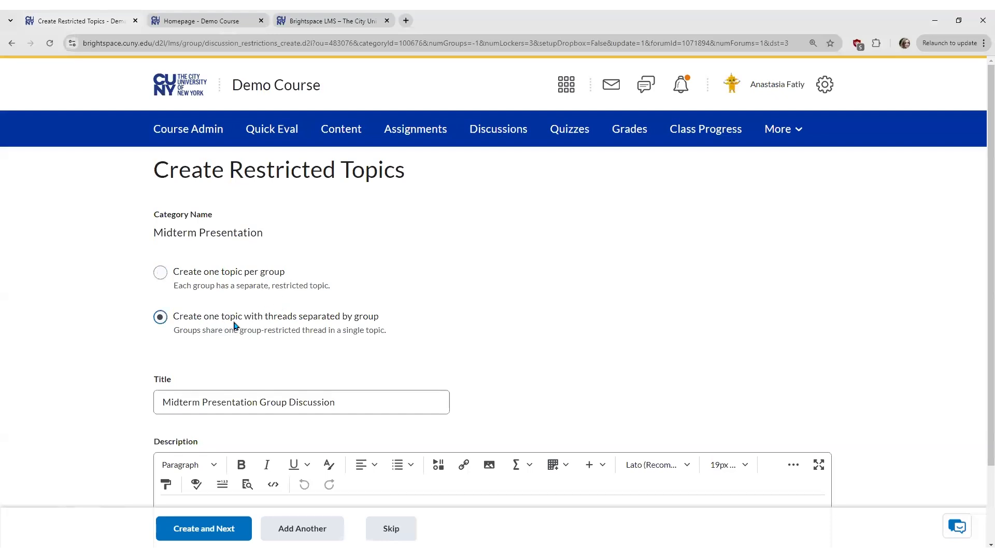
pyautogui.click(165, 275)
pyautogui.click(199, 395)
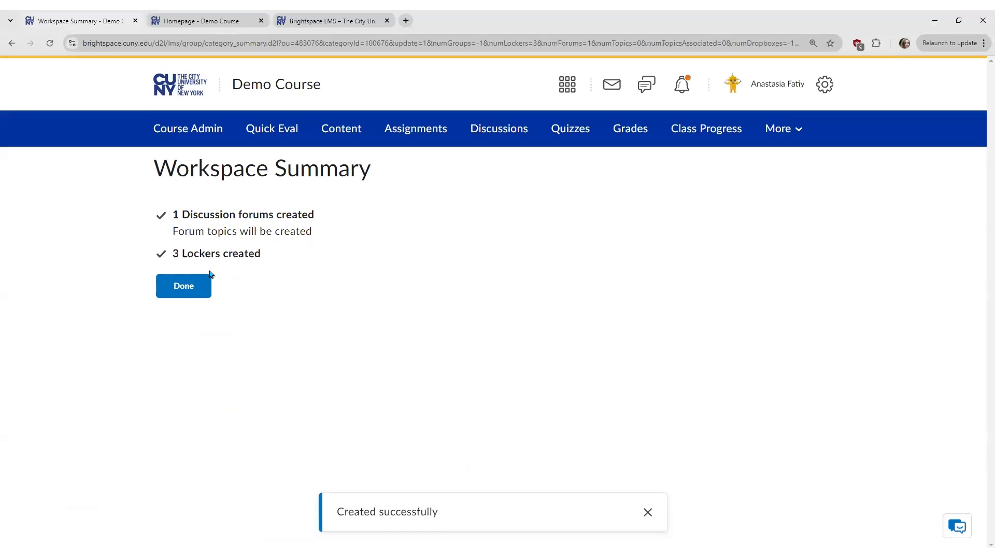
pyautogui.click(194, 293)
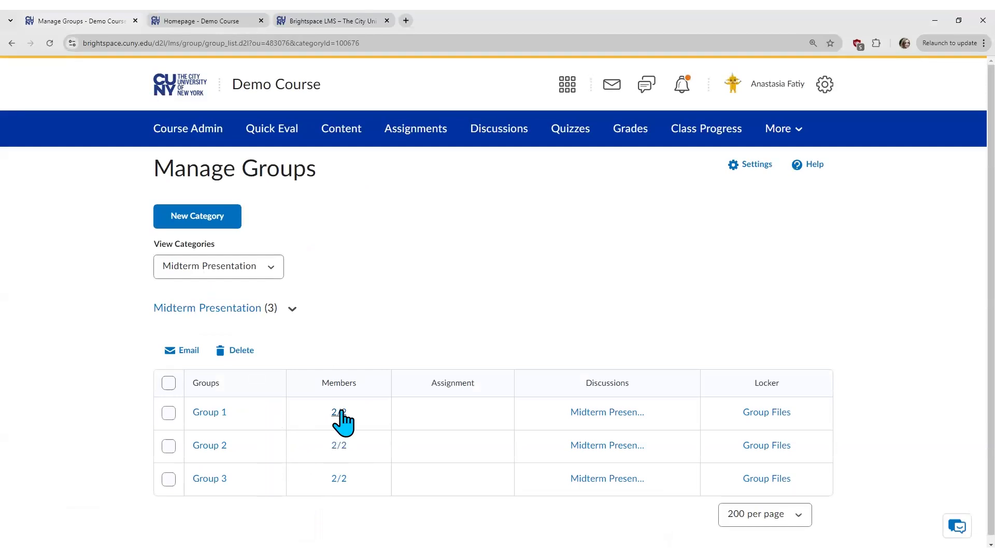
# Step: Check the member lists of Groups 1 and 2, then open Group 1's Enroll Users page
pyautogui.click(338, 413)
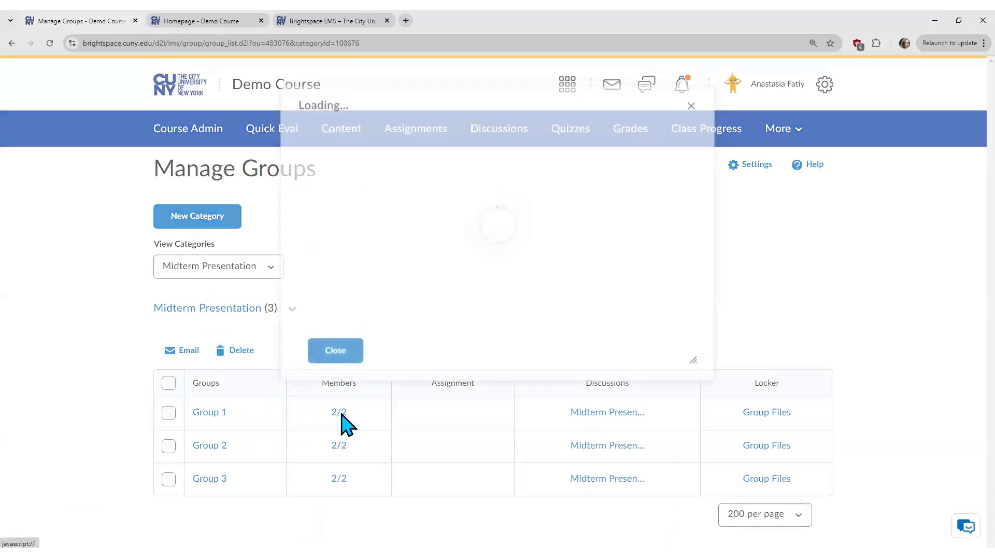
pyautogui.click(690, 118)
pyautogui.click(339, 446)
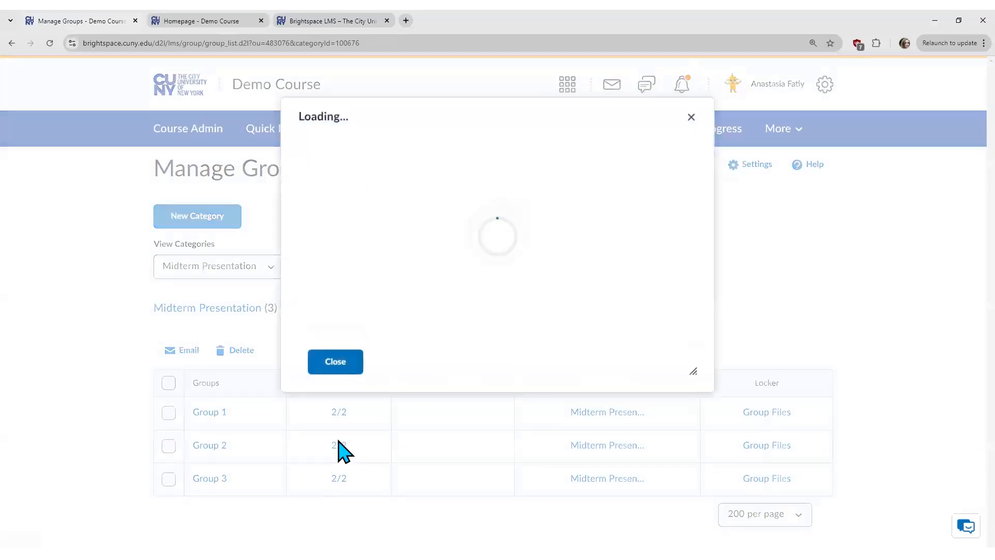
pyautogui.click(692, 119)
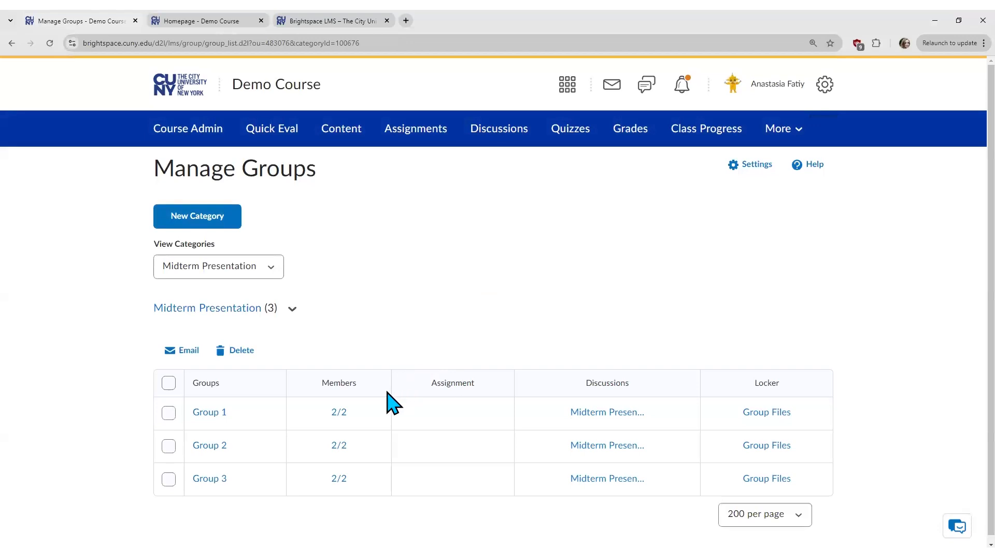
pyautogui.click(218, 415)
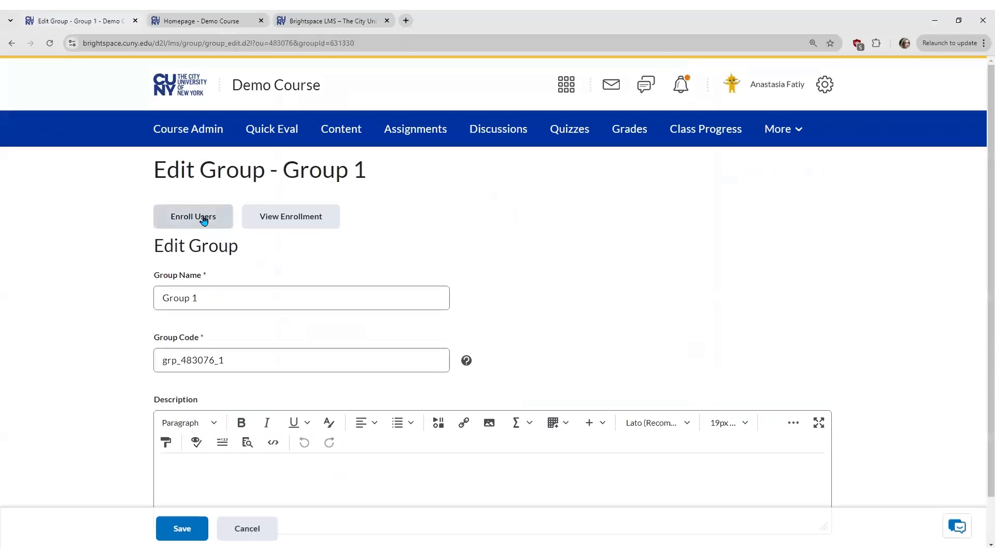
pyautogui.click(223, 220)
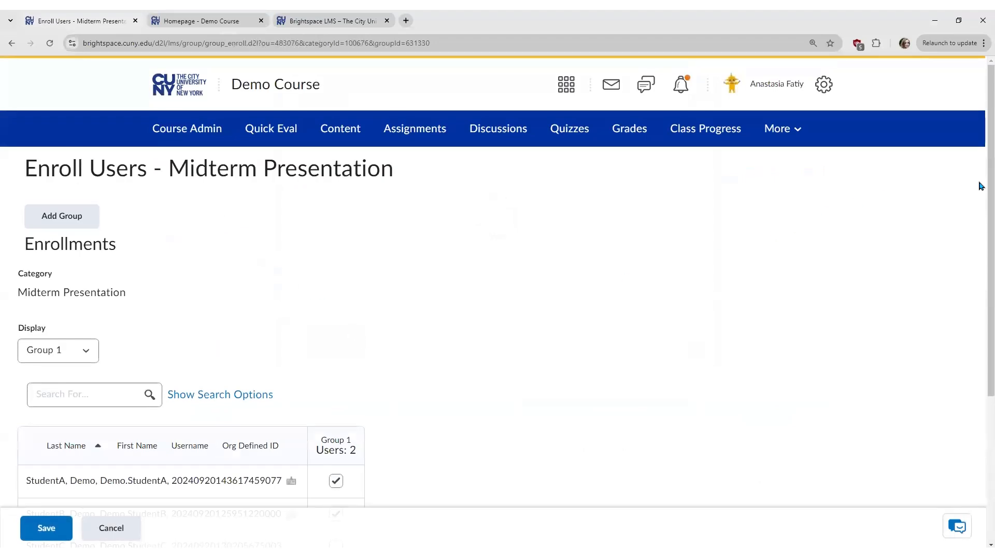
# Step: In Group 1, swap the first listed student for the last listed student and save
pyautogui.scroll(-4, 982, 186)
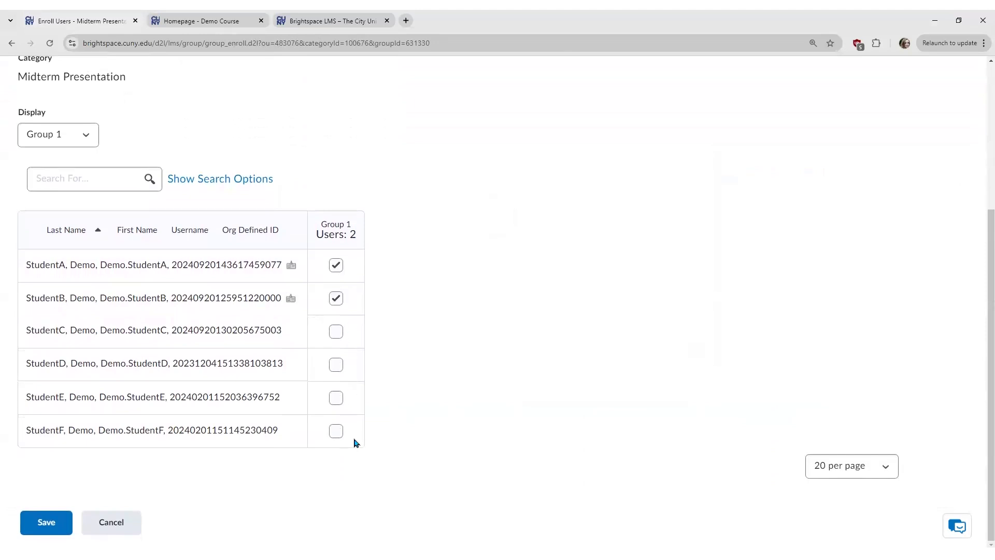
pyautogui.click(336, 266)
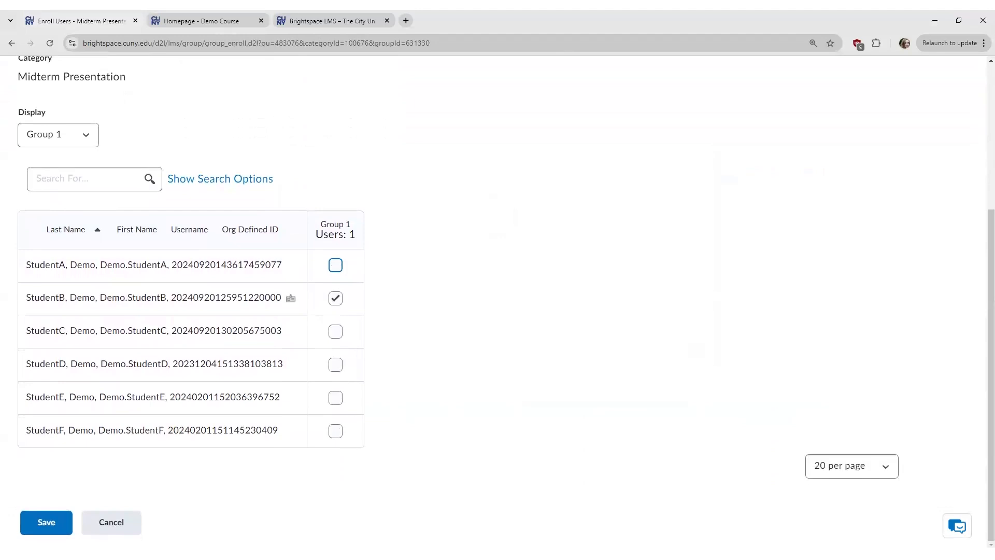
pyautogui.click(335, 431)
pyautogui.click(48, 523)
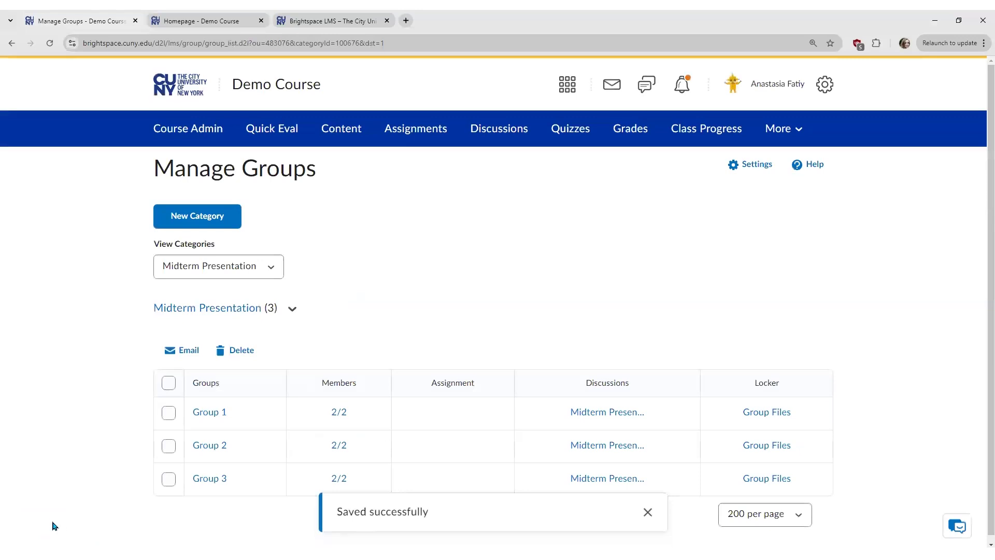
# Step: Review the updated member lists of Group 1 and Group 2
pyautogui.click(338, 413)
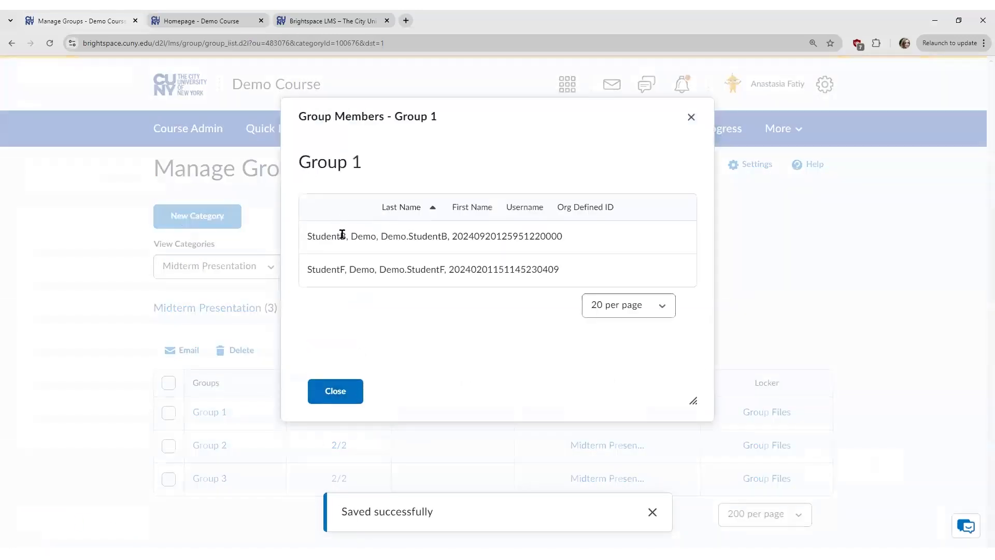
pyautogui.click(691, 119)
pyautogui.click(338, 445)
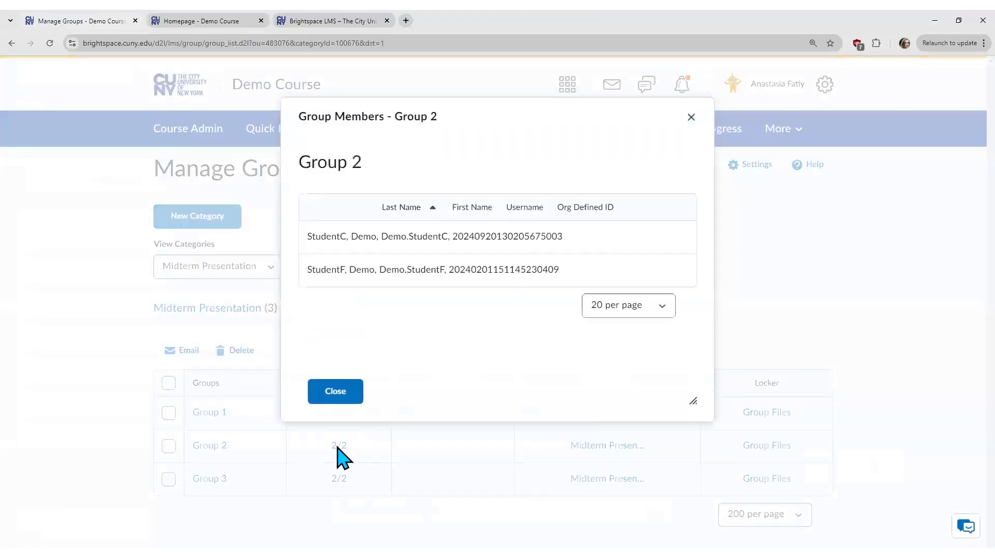
pyautogui.click(692, 118)
# Step: In Group 2's enrollment, replace the last listed student with the first listed one and save
pyautogui.click(213, 445)
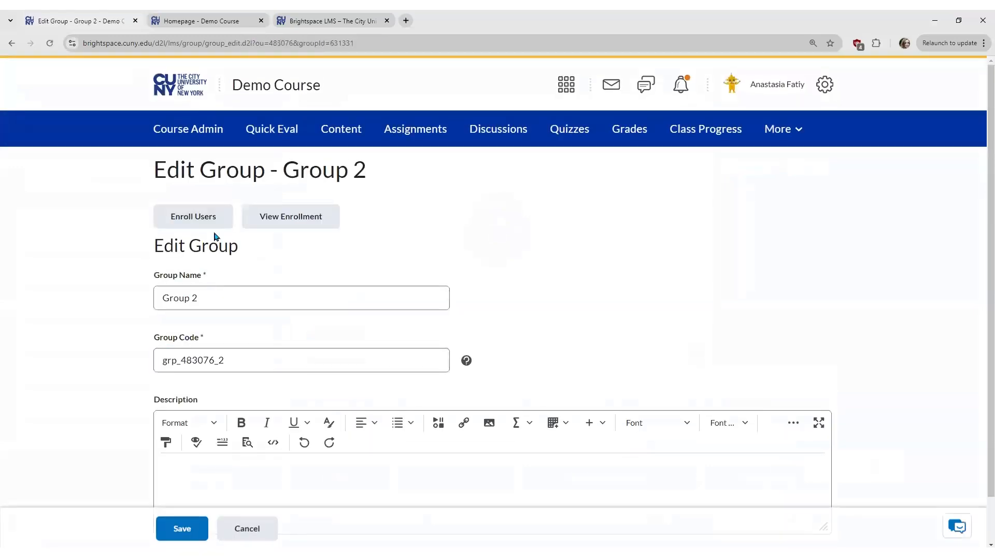
pyautogui.click(223, 228)
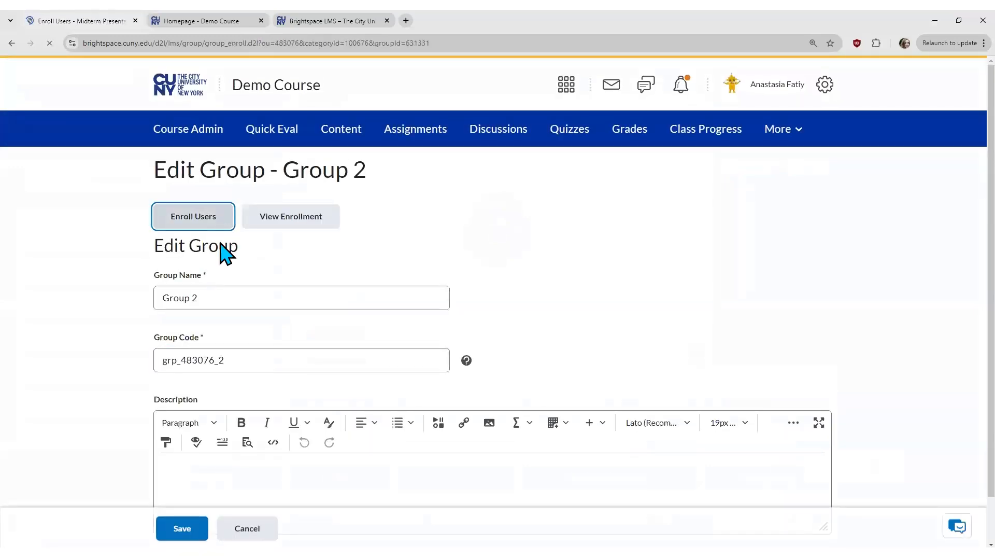
pyautogui.scroll(-2, 410, 412)
pyautogui.scroll(-2, 409, 412)
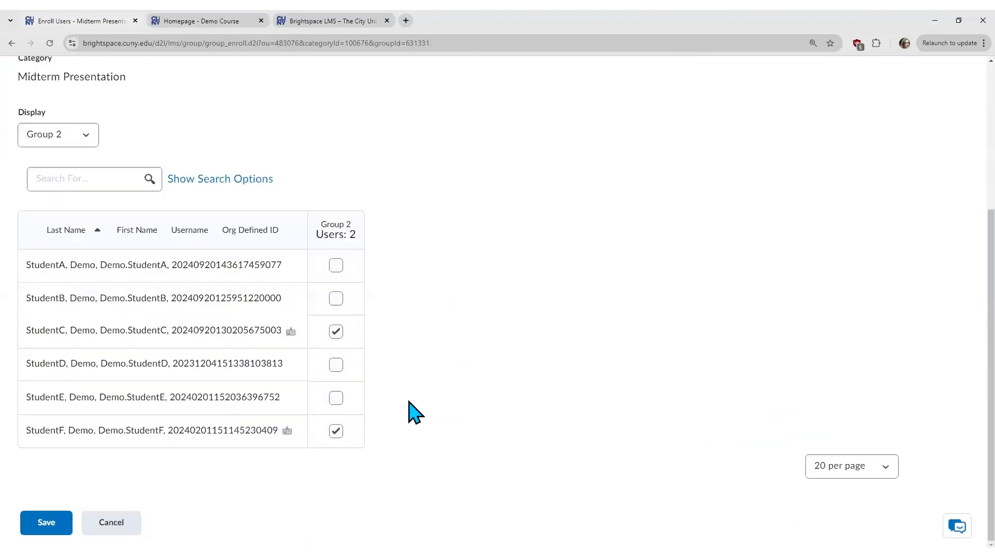
pyautogui.click(336, 431)
pyautogui.click(336, 265)
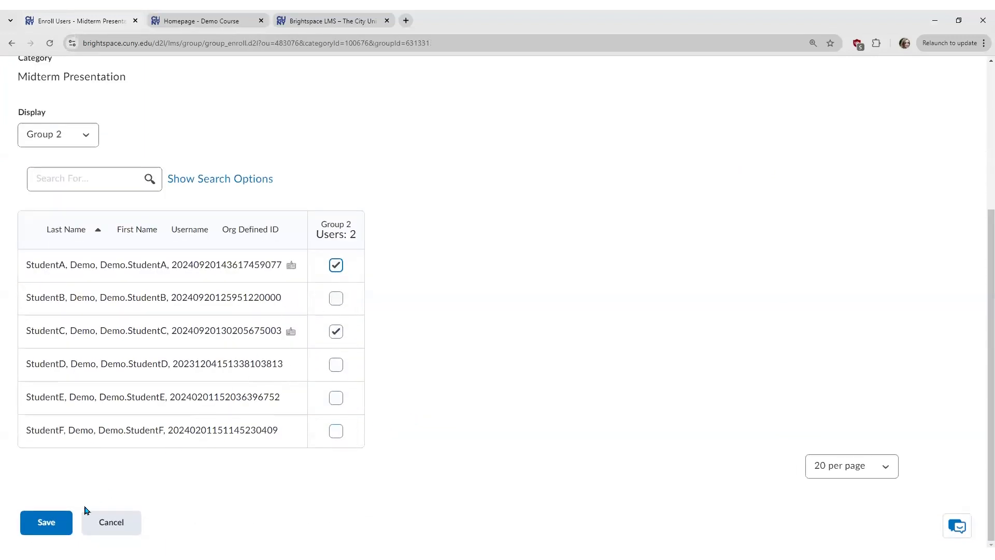
pyautogui.click(55, 524)
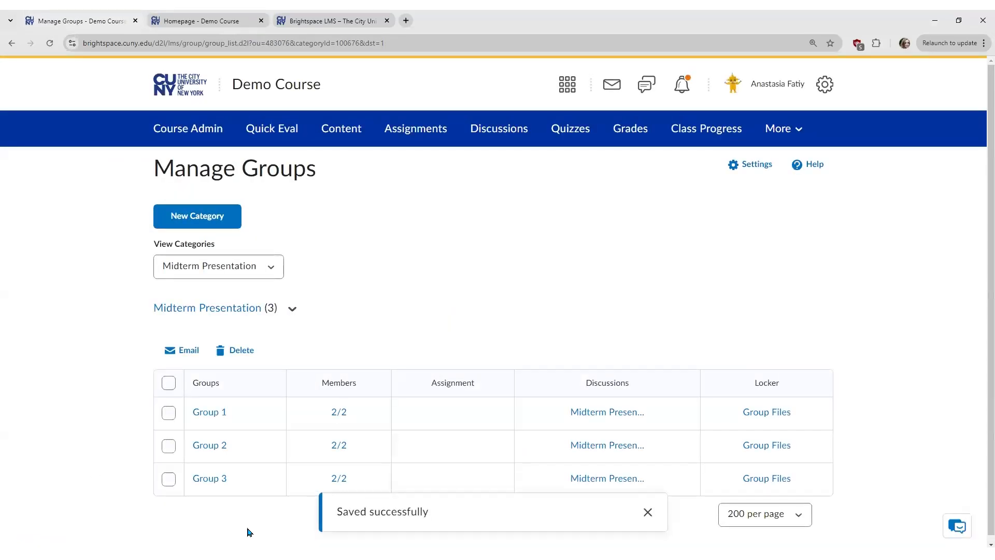
pyautogui.click(649, 513)
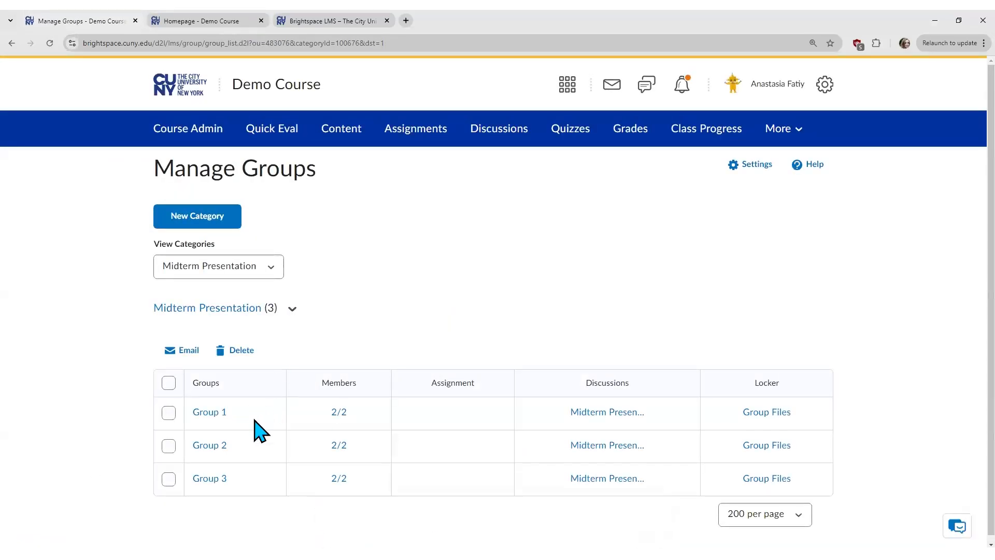
pyautogui.click(215, 413)
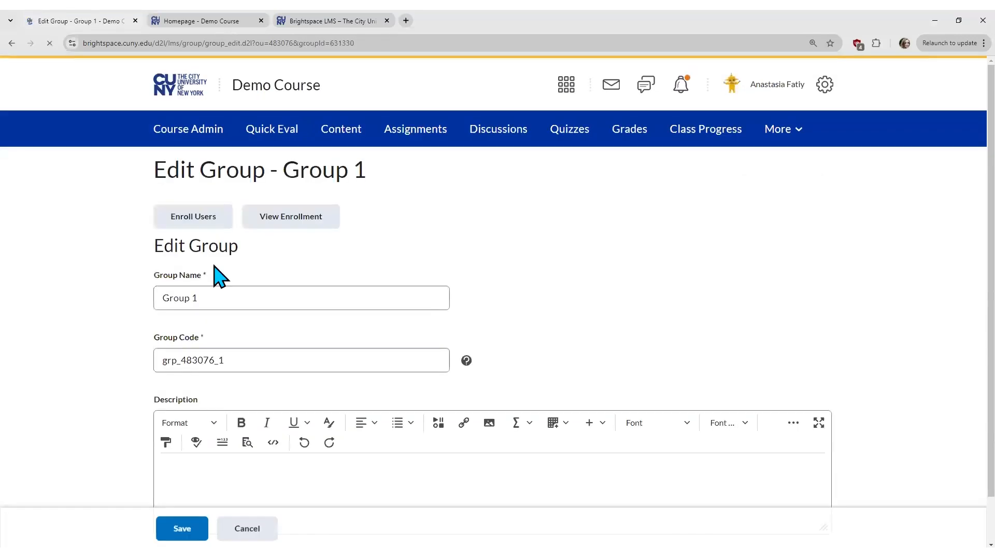
# Step: Rename Group 1 to 'Summer' and Group 3 to 'Winter', saving each change
pyautogui.tripleClick(152, 299)
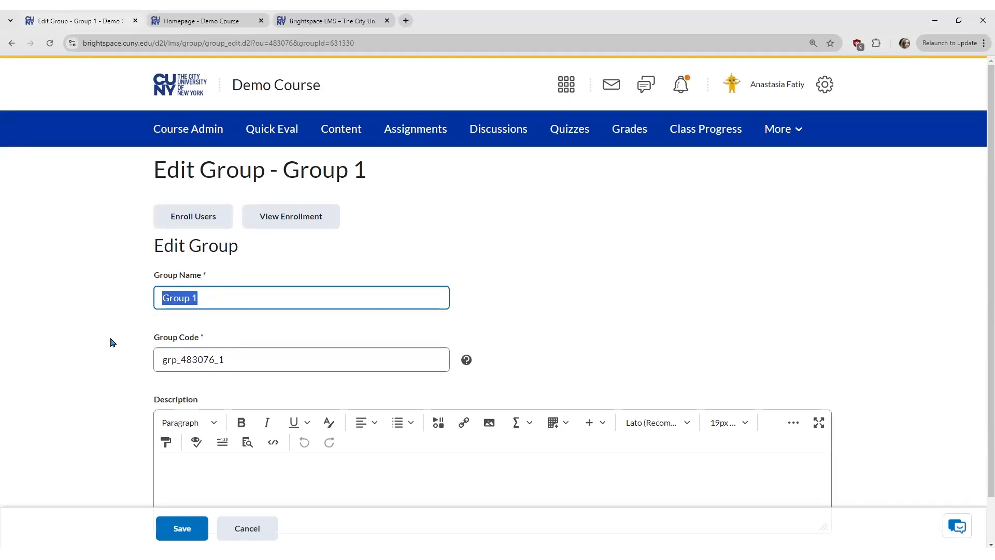
pyautogui.write('Summer')
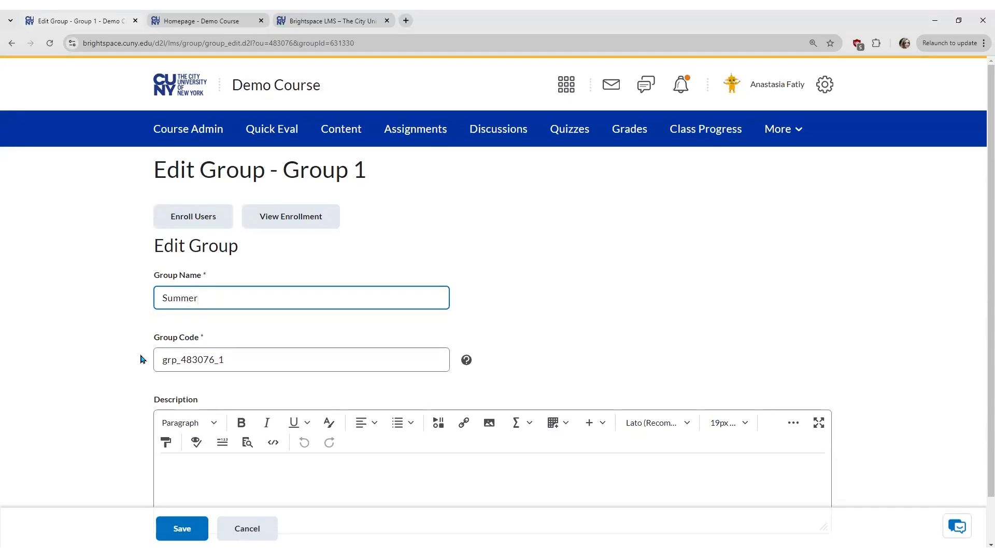
pyautogui.scroll(-1, 140, 359)
pyautogui.click(179, 526)
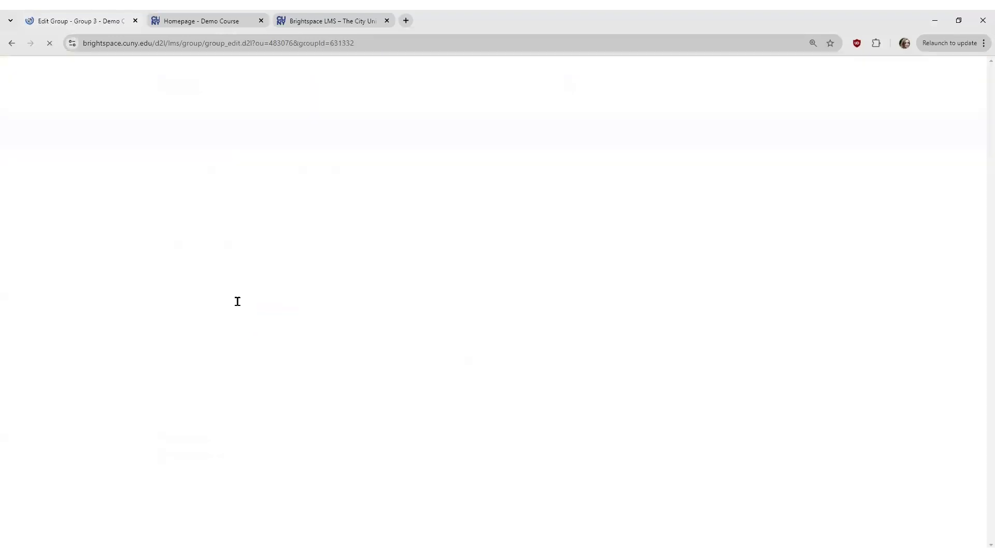
pyautogui.write('Winter')
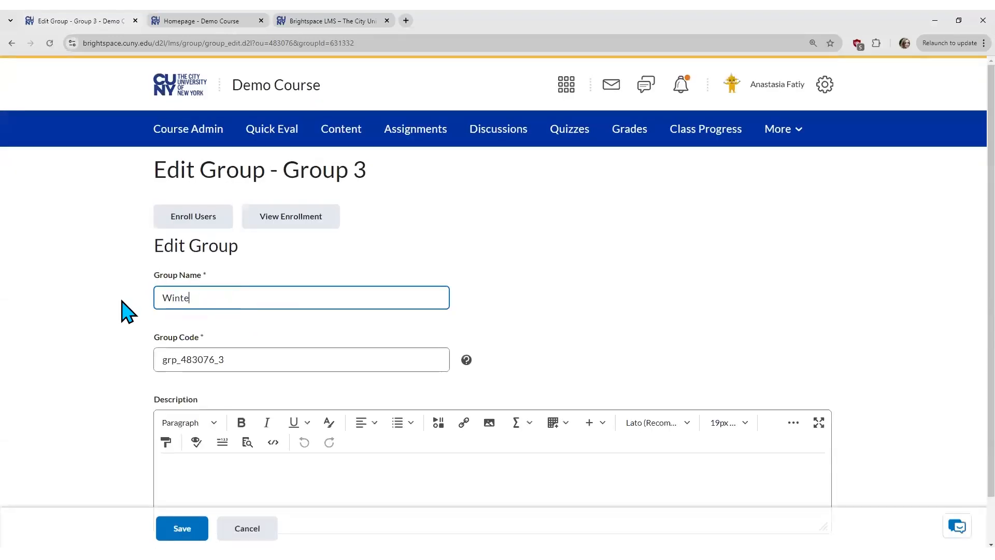
pyautogui.click(184, 528)
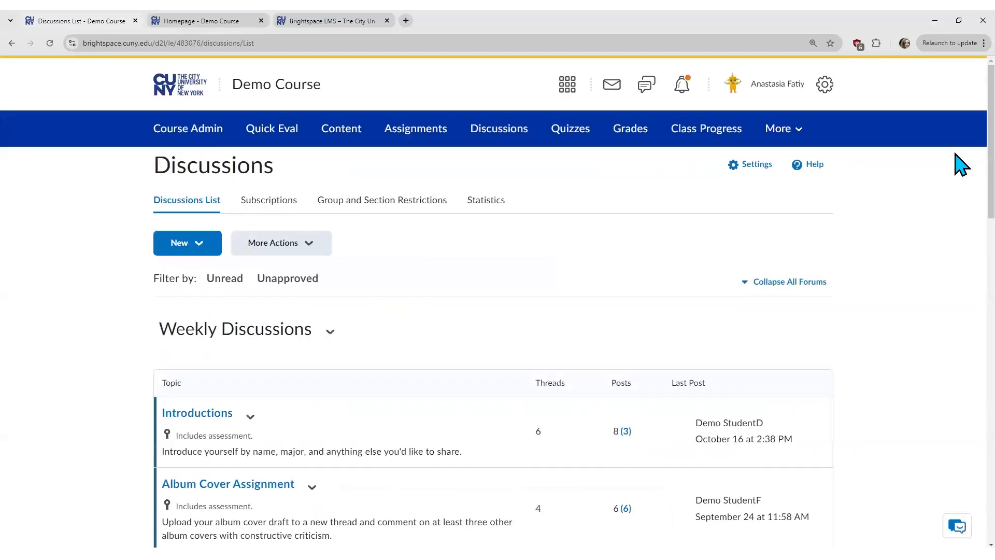
pyautogui.scroll(-10, 961, 165)
pyautogui.scroll(-9, 962, 363)
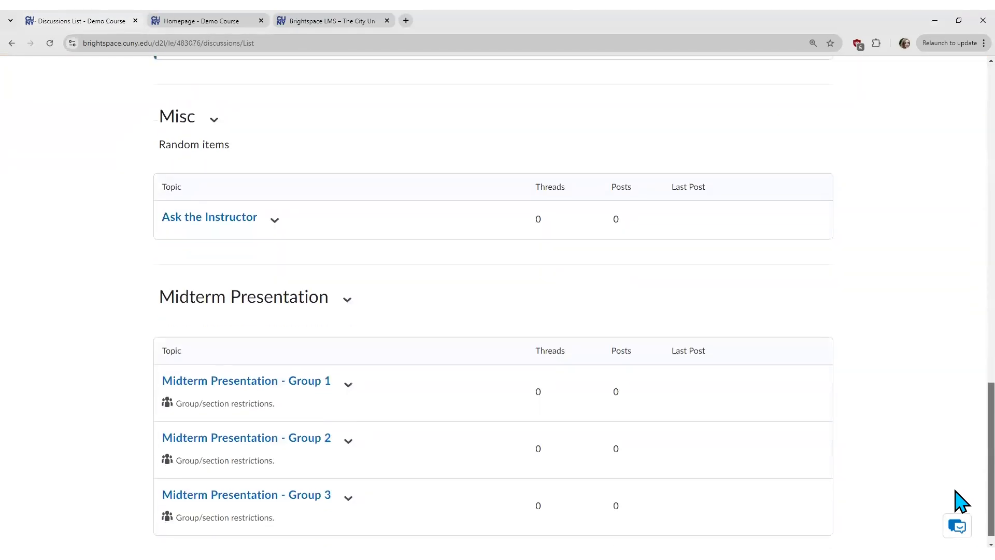
pyautogui.scroll(-1, 962, 500)
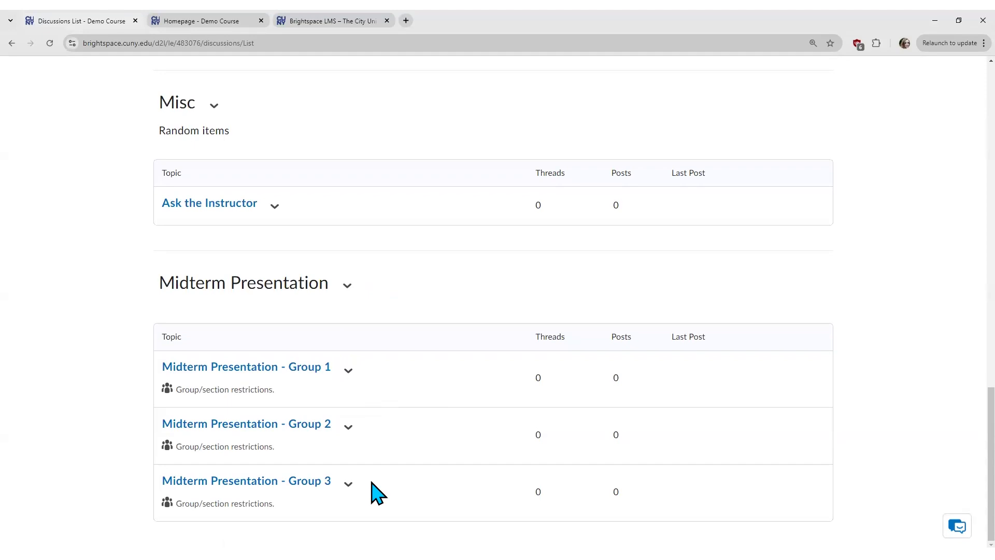
pyautogui.click(11, 43)
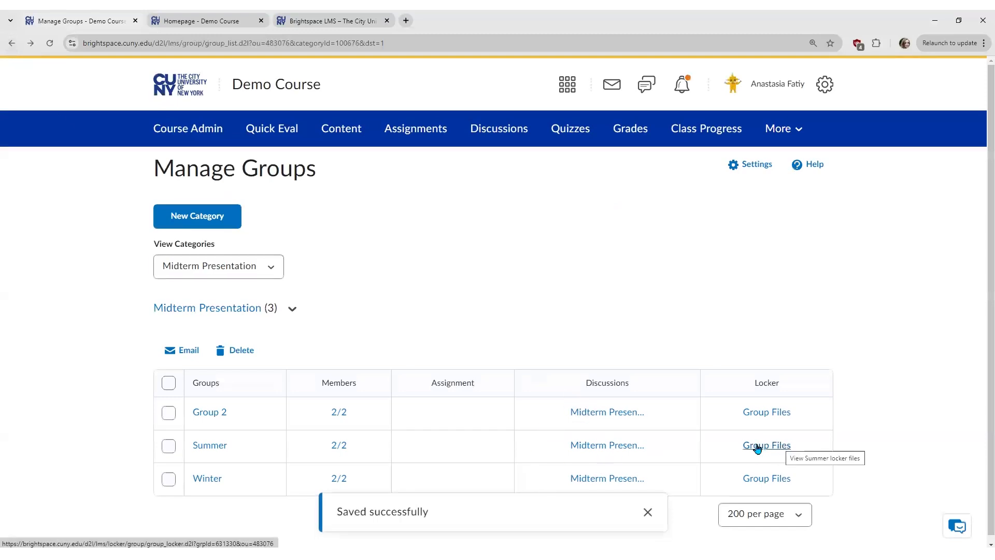
# Step: Check Summer's empty Group Files, start and discard an email to its members, then return to Manage Groups
pyautogui.click(779, 447)
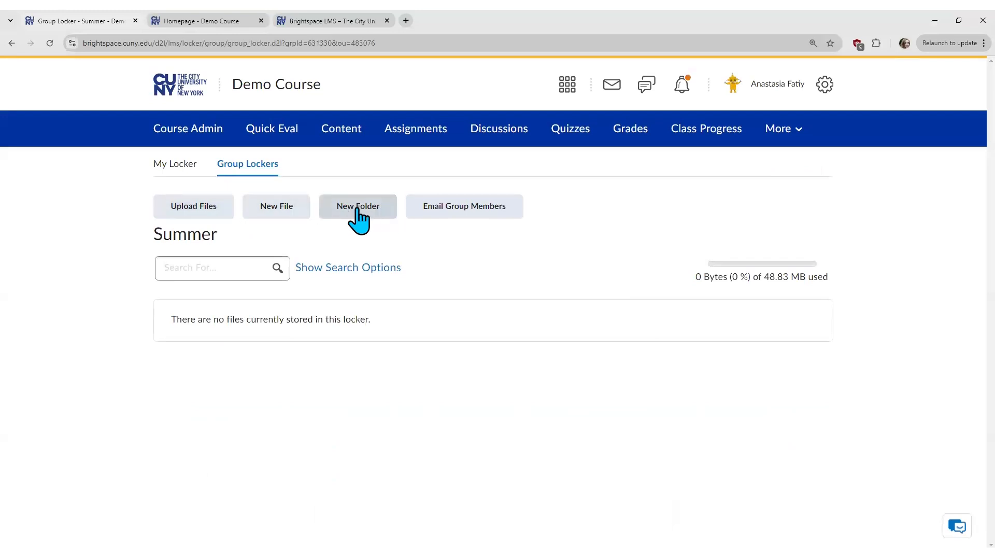
pyautogui.click(499, 213)
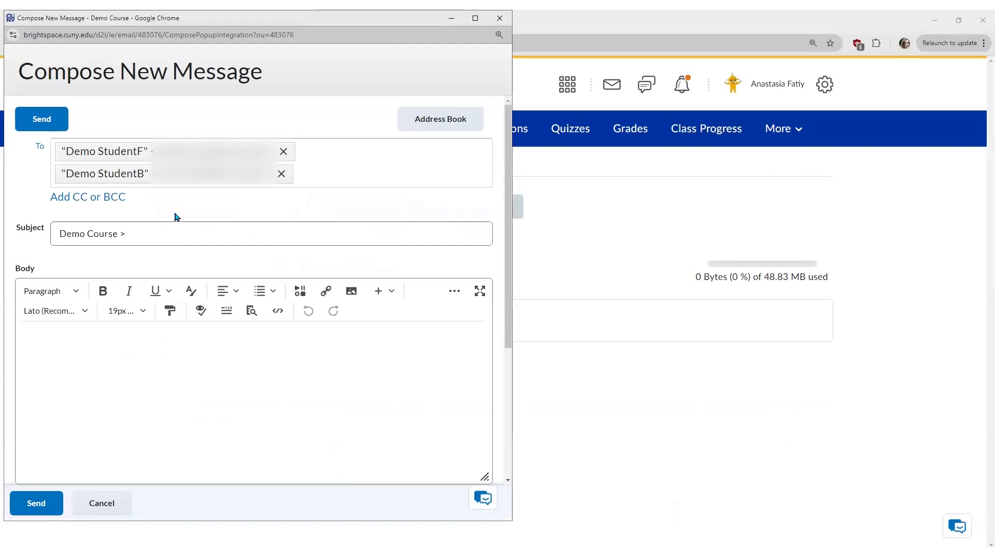
pyautogui.click(274, 240)
pyautogui.click(500, 18)
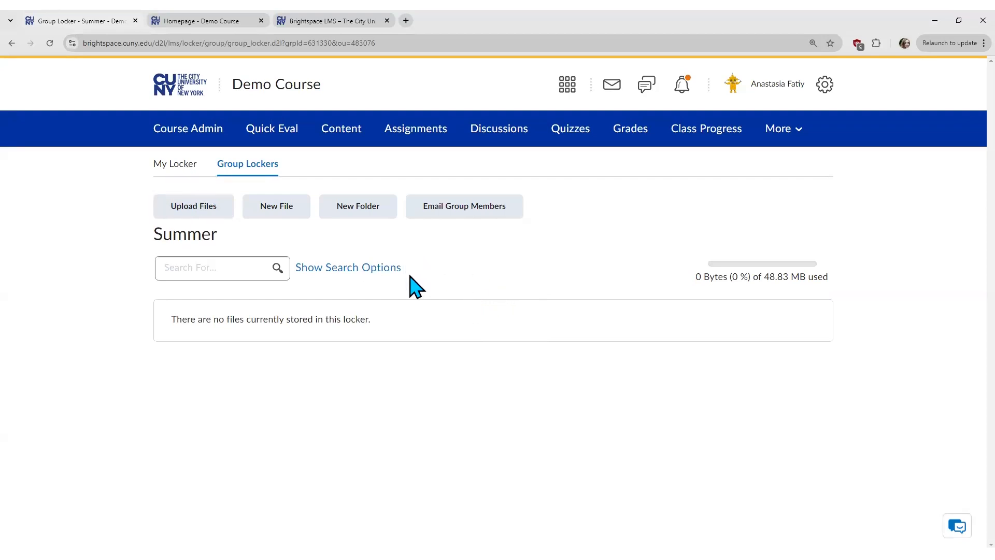
pyautogui.click(11, 43)
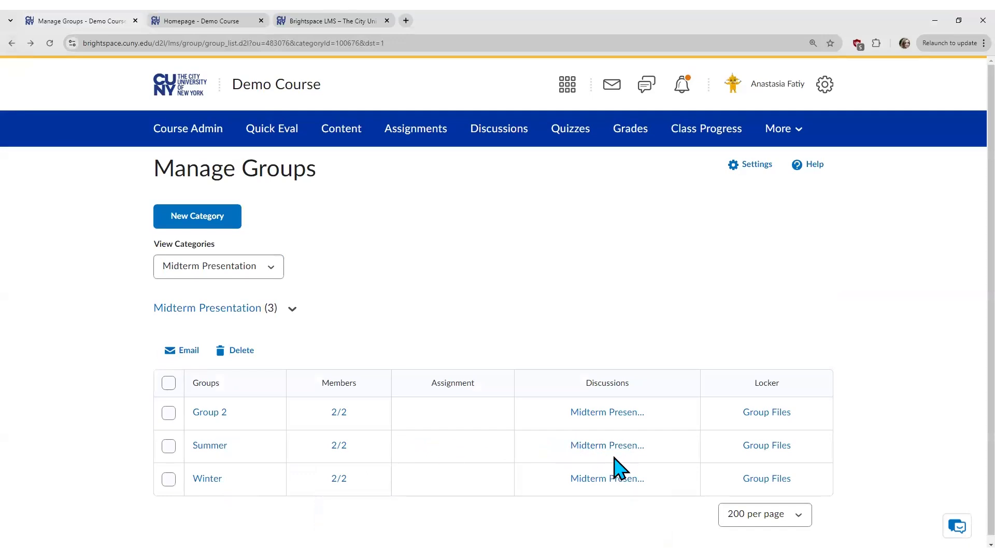
# Step: Glance at the Summer group's member list, then open the Demo Course's Class Progress page
pyautogui.click(340, 446)
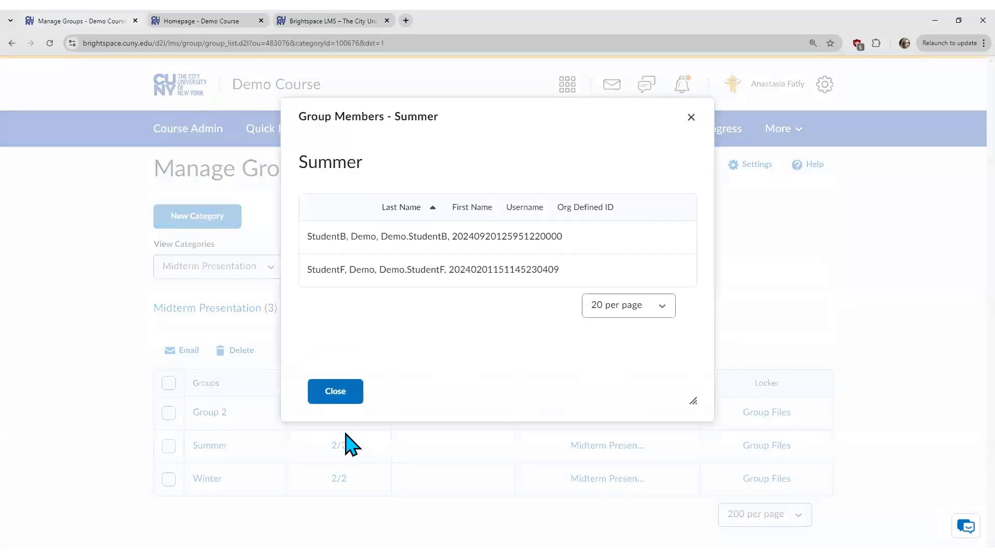
pyautogui.click(337, 391)
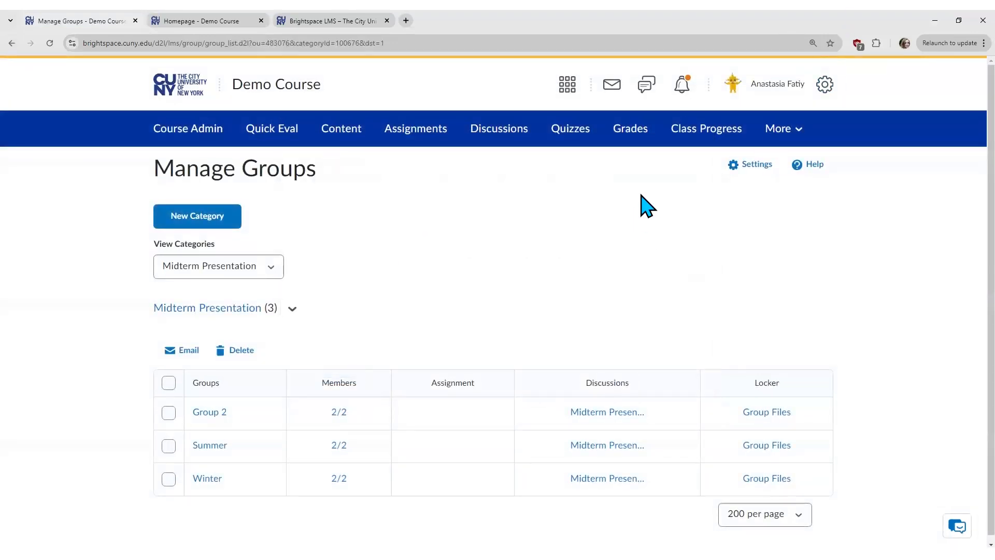
pyautogui.click(692, 136)
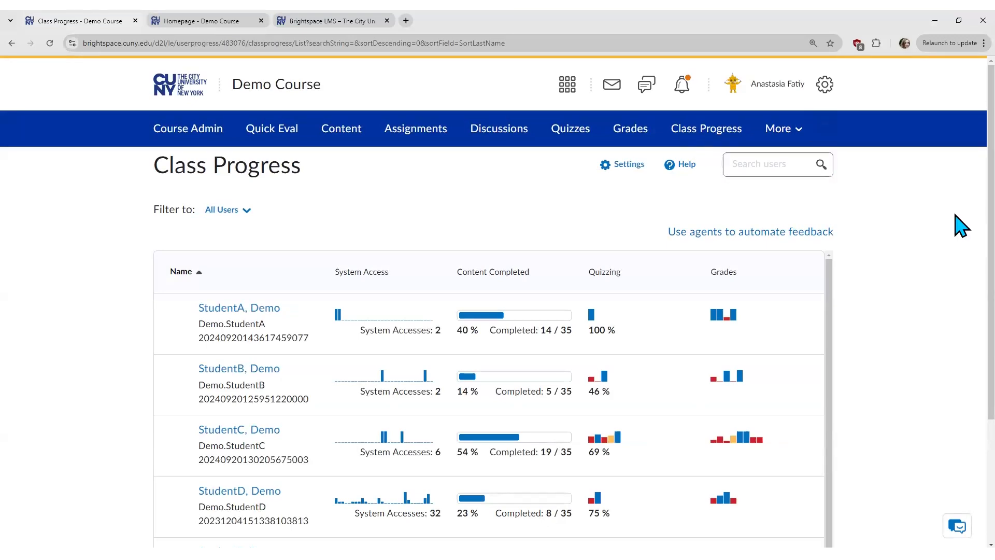
pyautogui.scroll(-2, 961, 244)
pyautogui.scroll(-2, 962, 278)
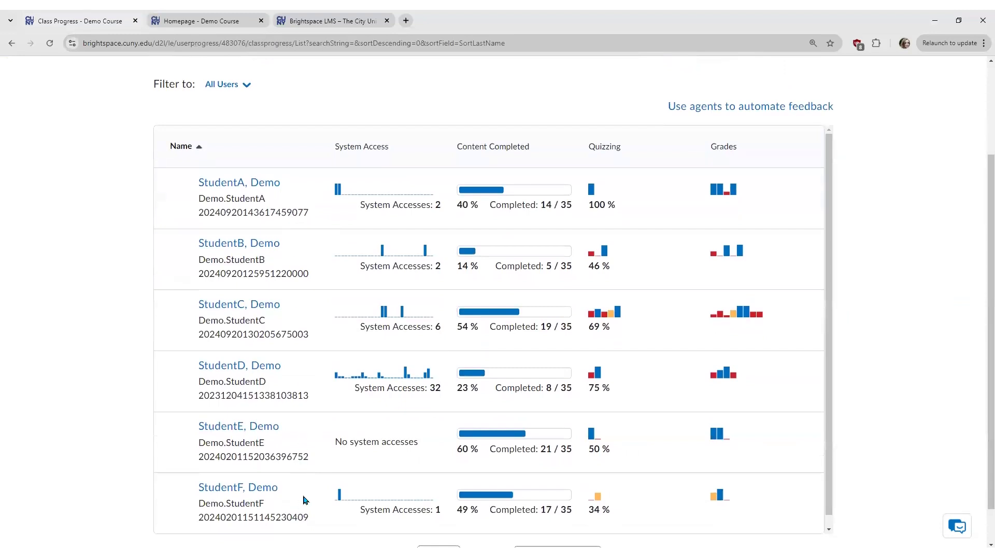
pyautogui.moveTo(396, 193)
pyautogui.moveTo(590, 318)
pyautogui.moveTo(725, 314)
pyautogui.scroll(3, 859, 386)
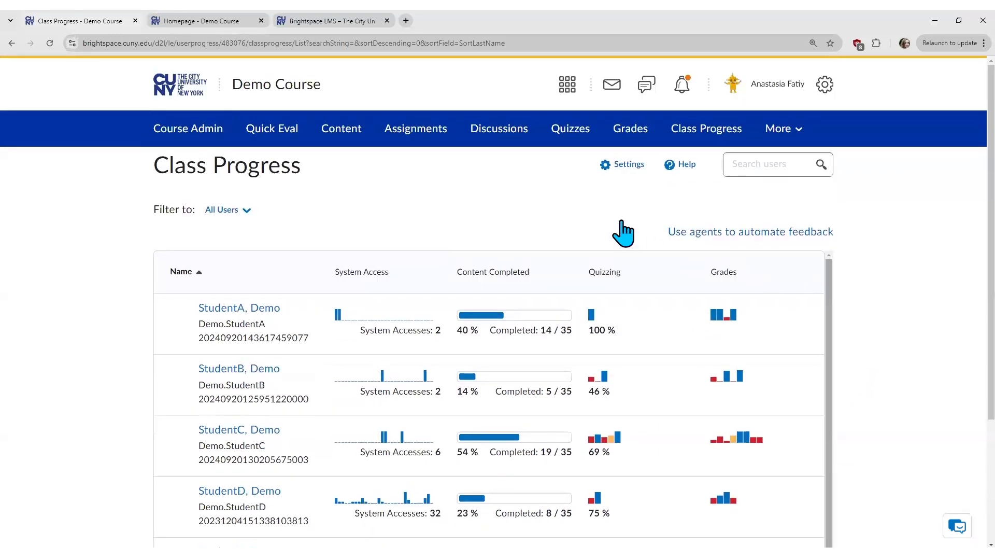
# Step: Replace the Quiz Performance Summary indicator with Discussions Participation Summary in slot 3 and save
pyautogui.click(627, 171)
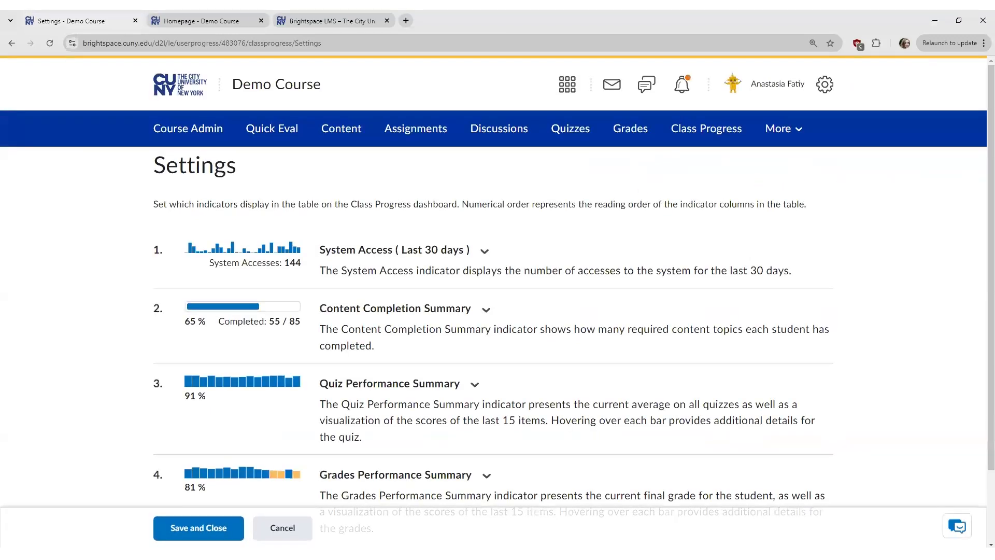
pyautogui.scroll(-3, 981, 178)
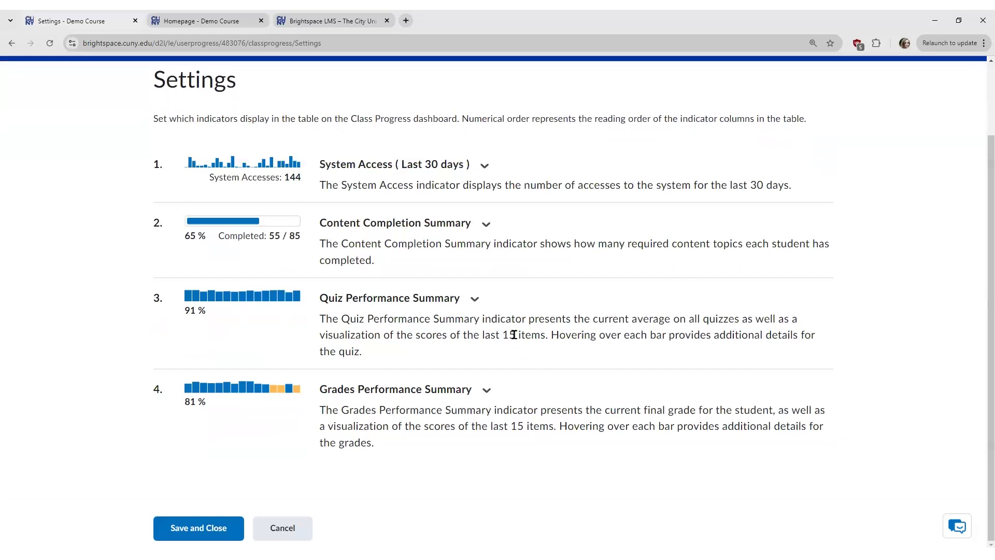
pyautogui.click(475, 299)
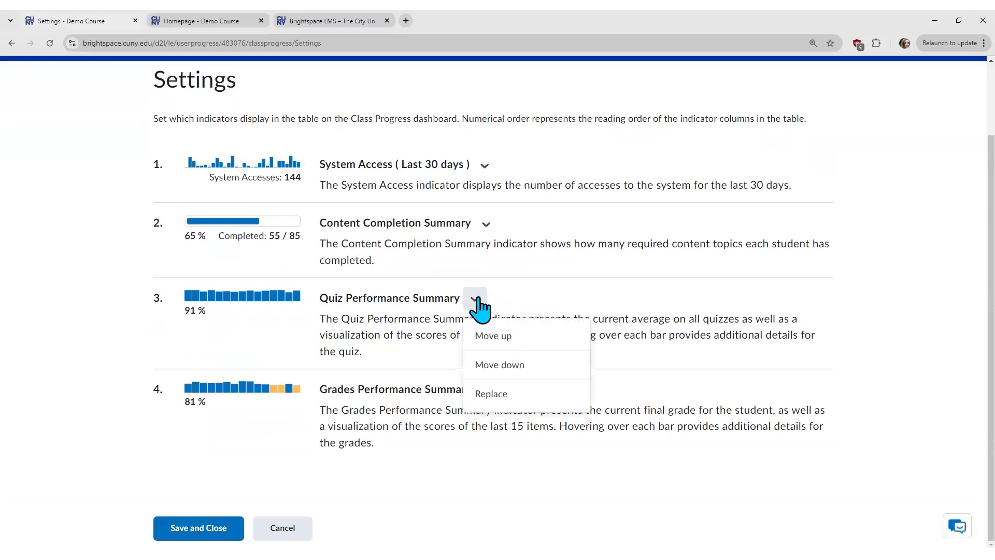
pyautogui.click(501, 393)
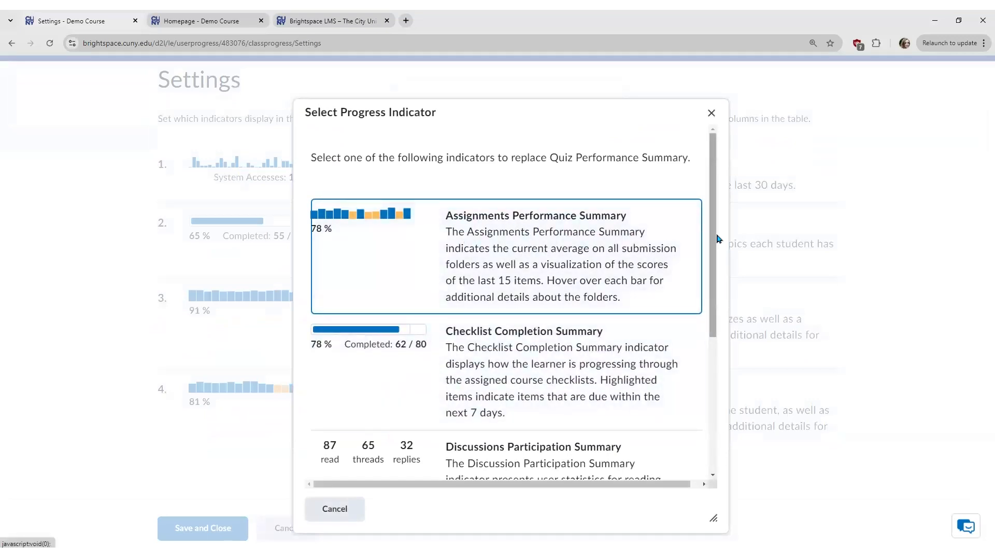
pyautogui.moveTo(712, 239); pyautogui.dragTo(693, 382)
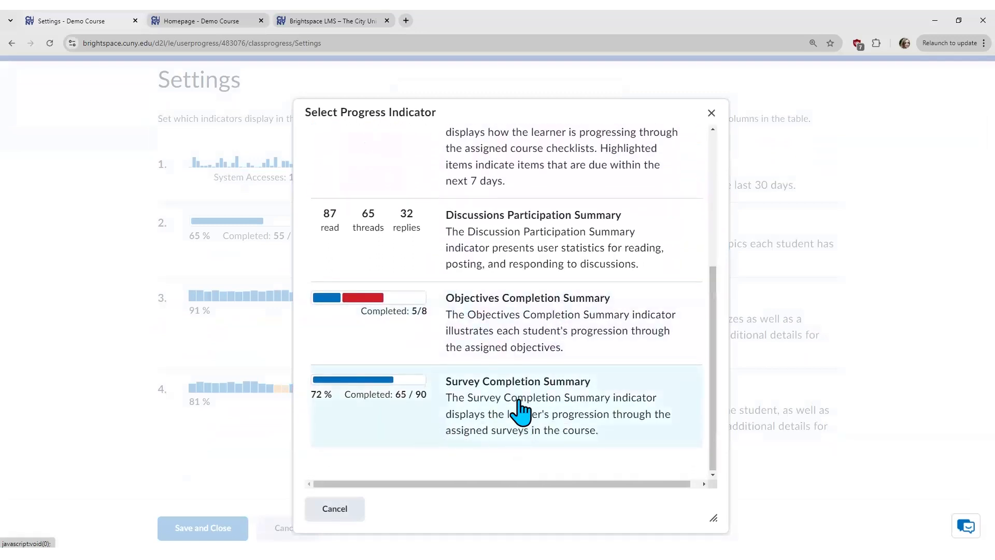
pyautogui.click(490, 257)
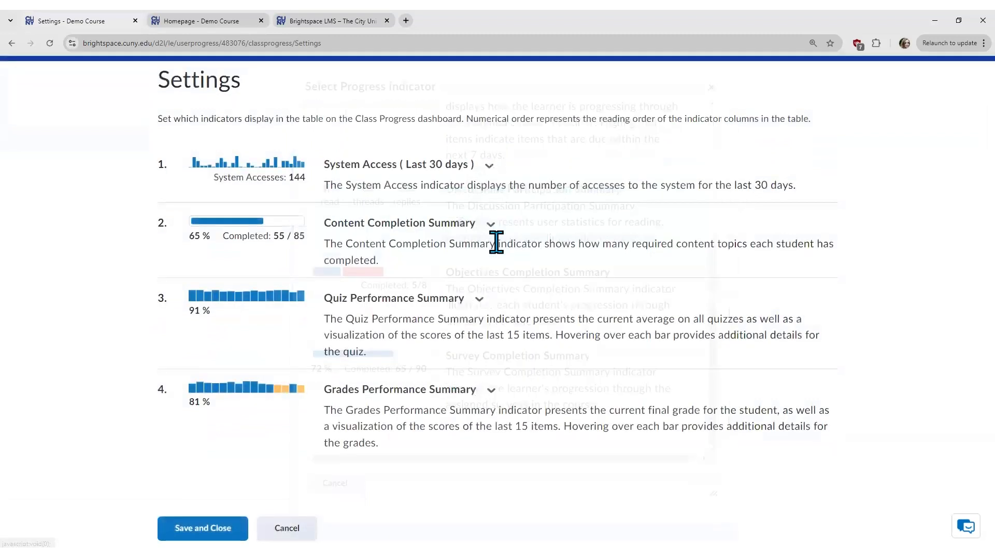
pyautogui.click(196, 529)
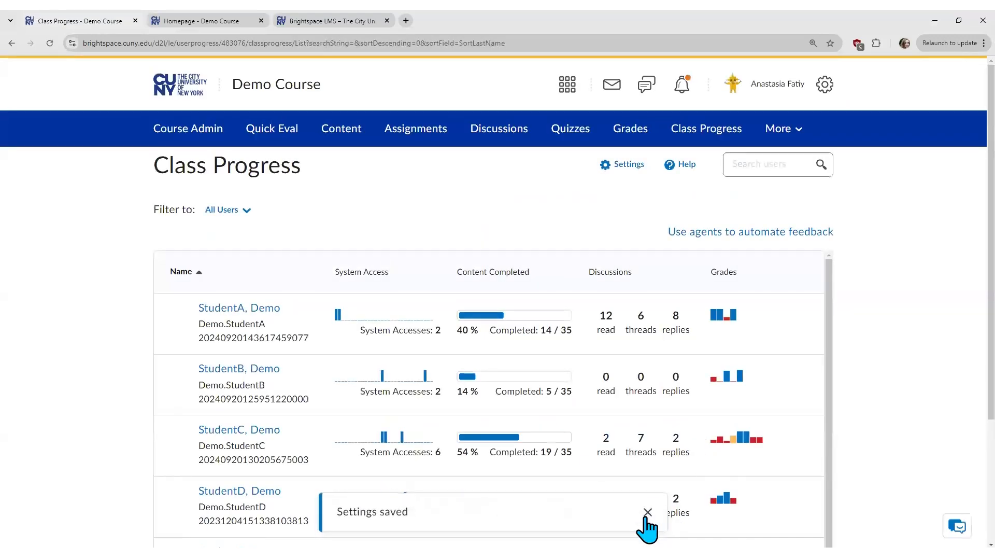
pyautogui.click(648, 512)
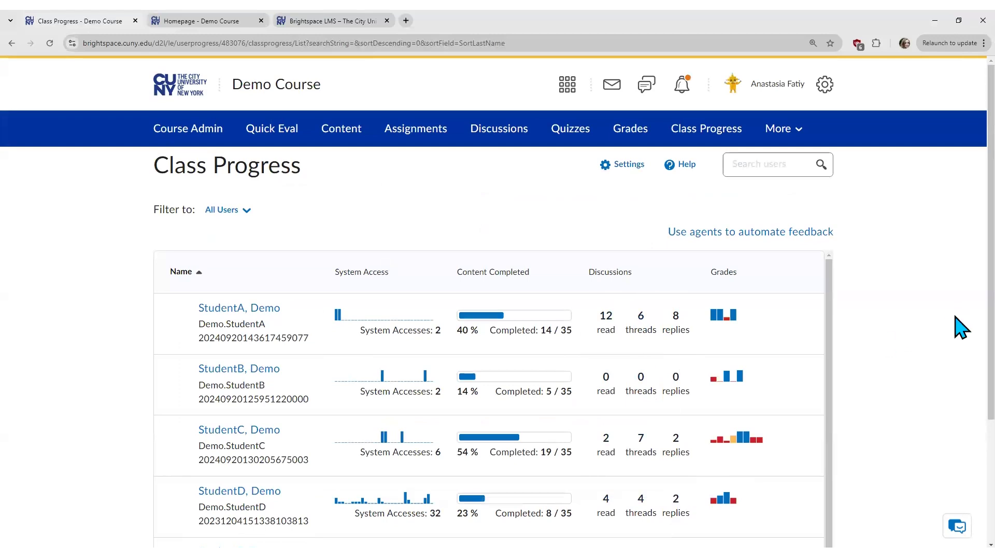
# Step: Open the third student's Progress Summary and review the list of 8 grades received
pyautogui.scroll(-2, 962, 414)
pyautogui.scroll(-2, 962, 415)
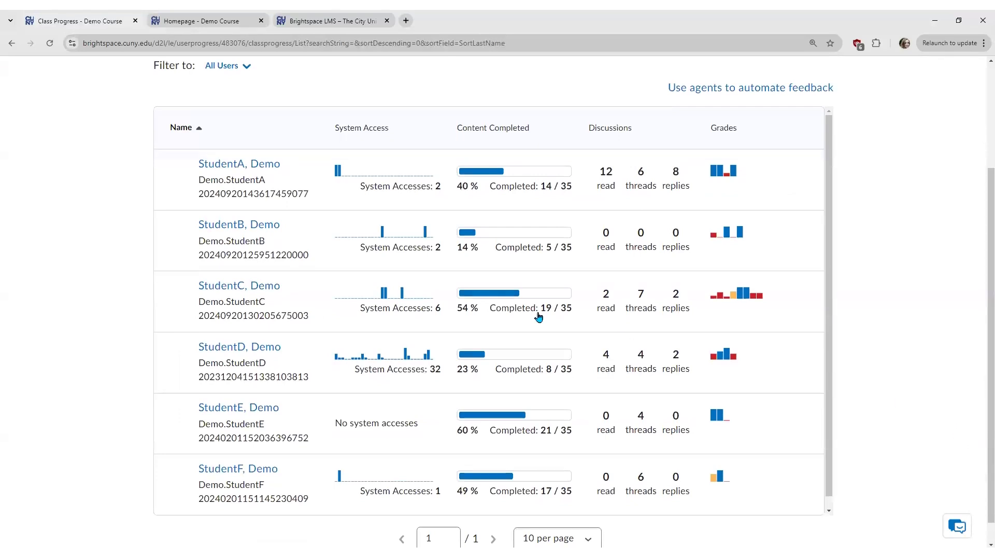
pyautogui.click(256, 289)
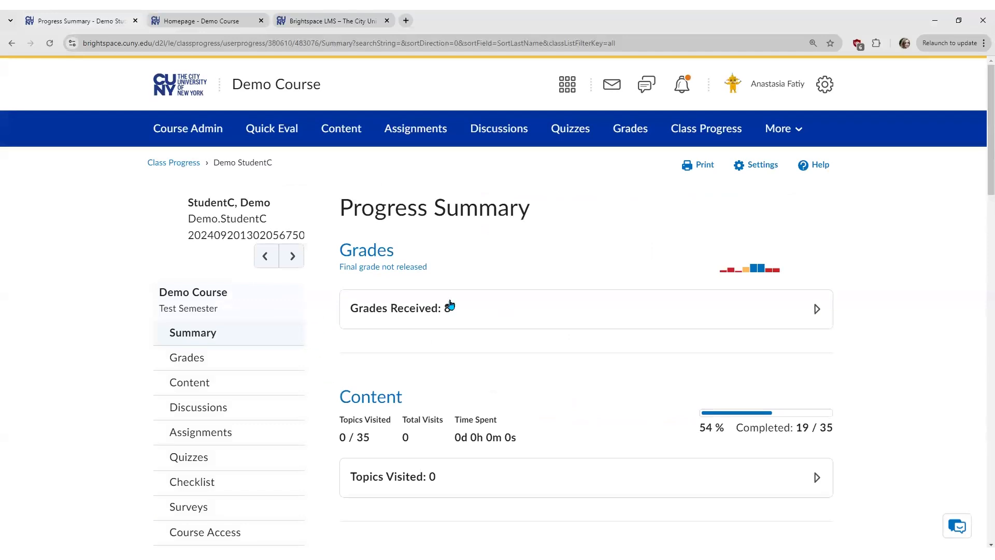
pyautogui.click(524, 317)
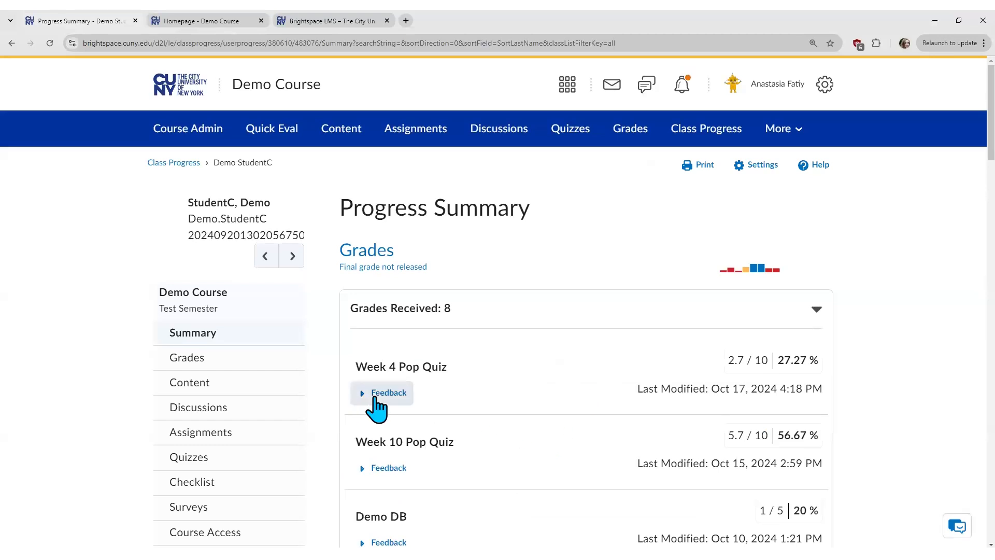
pyautogui.click(817, 309)
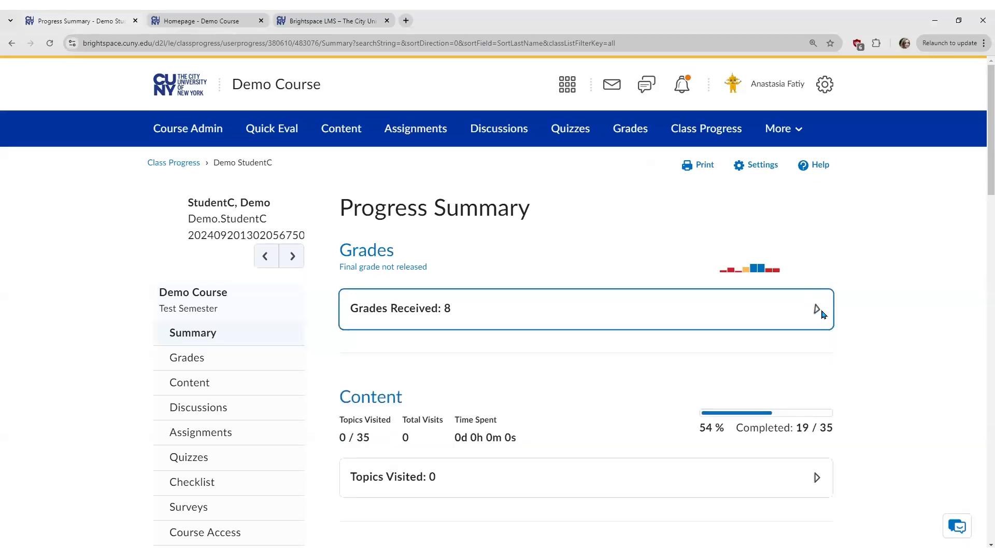
# Step: Review the student's Topics Visited and Posts Authored lists and scroll through the rest of the summary
pyautogui.scroll(-5, 855, 347)
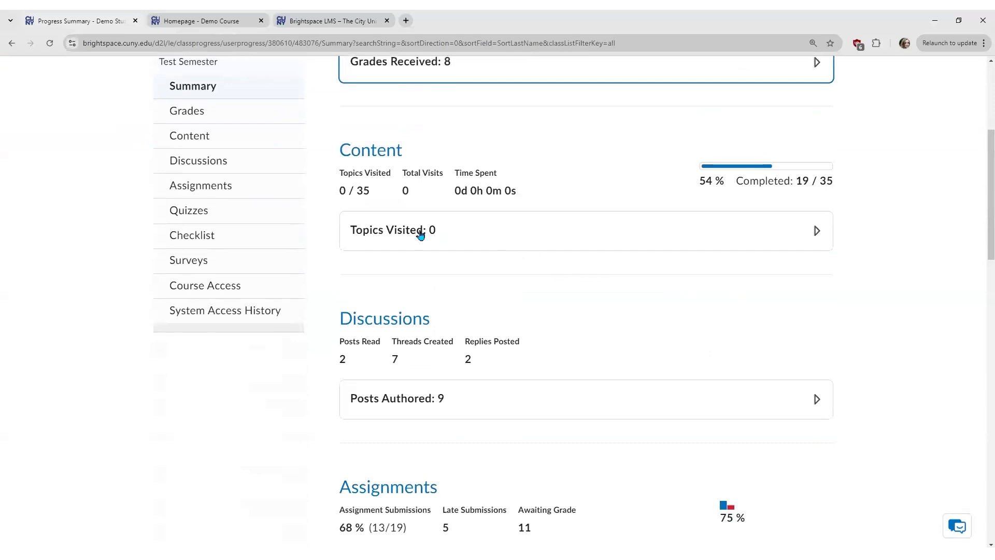
pyautogui.click(513, 235)
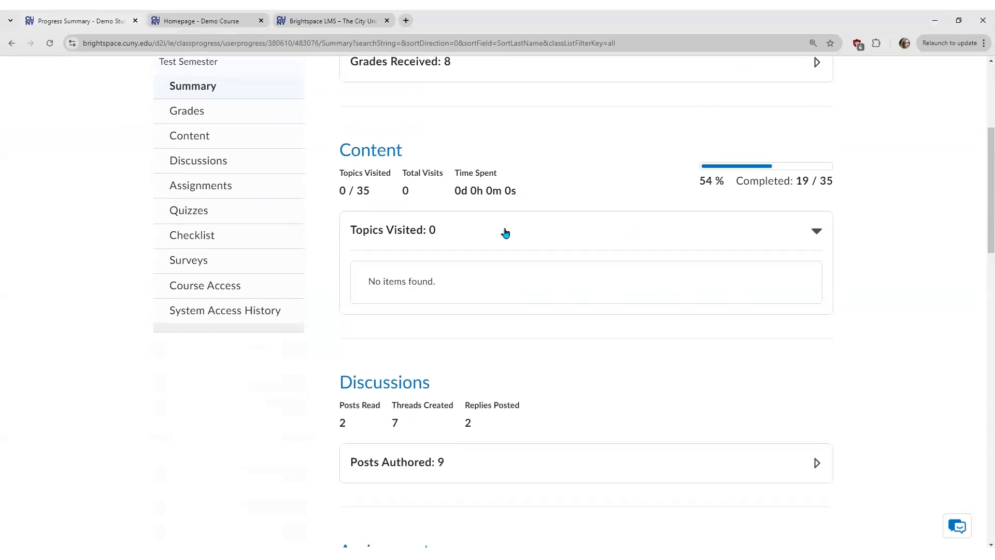
pyautogui.click(506, 234)
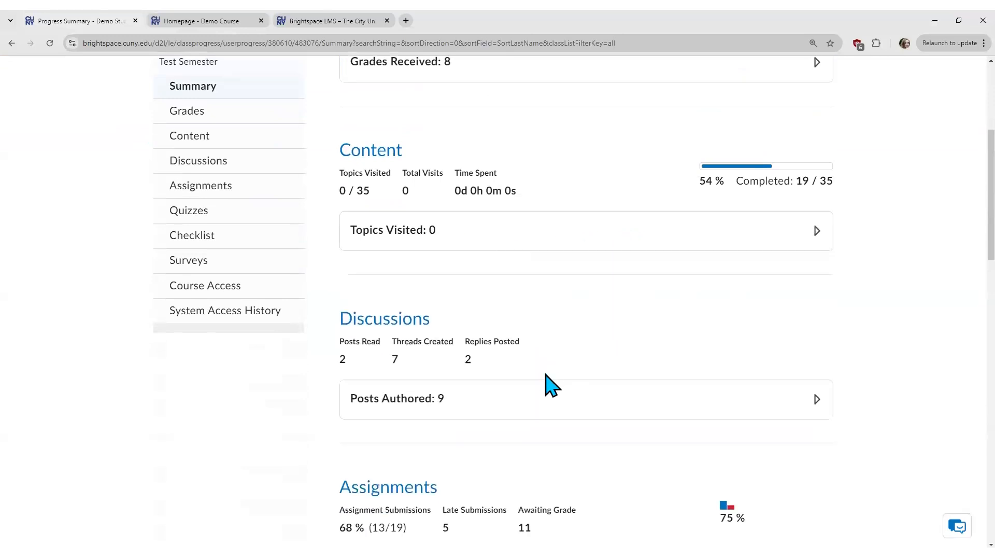
pyautogui.click(531, 403)
pyautogui.scroll(-2, 923, 376)
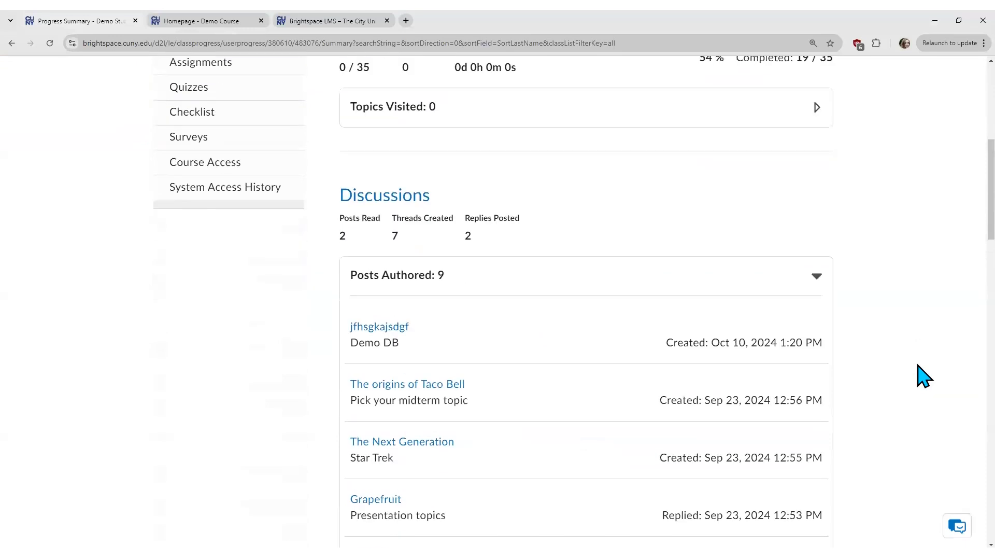
pyautogui.click(624, 286)
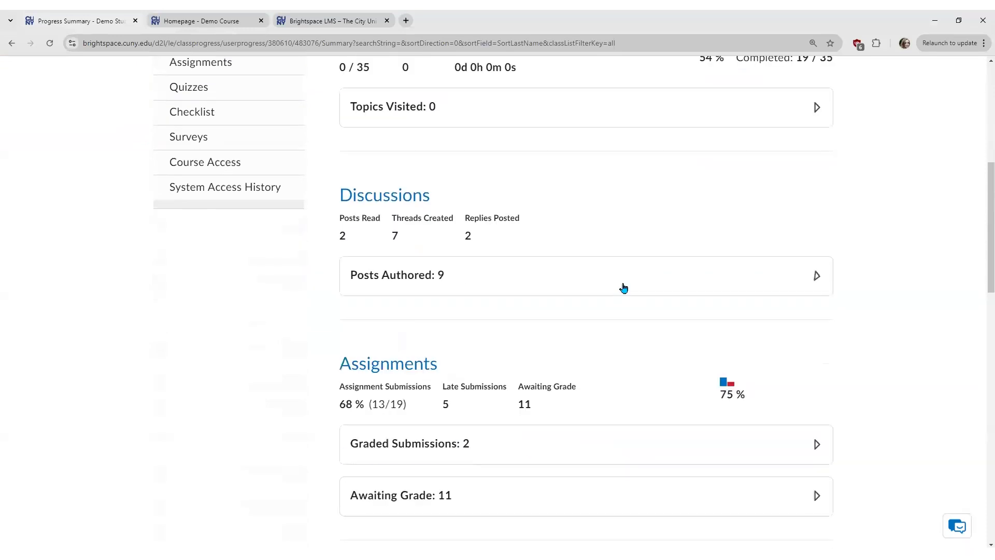
pyautogui.scroll(-2, 625, 359)
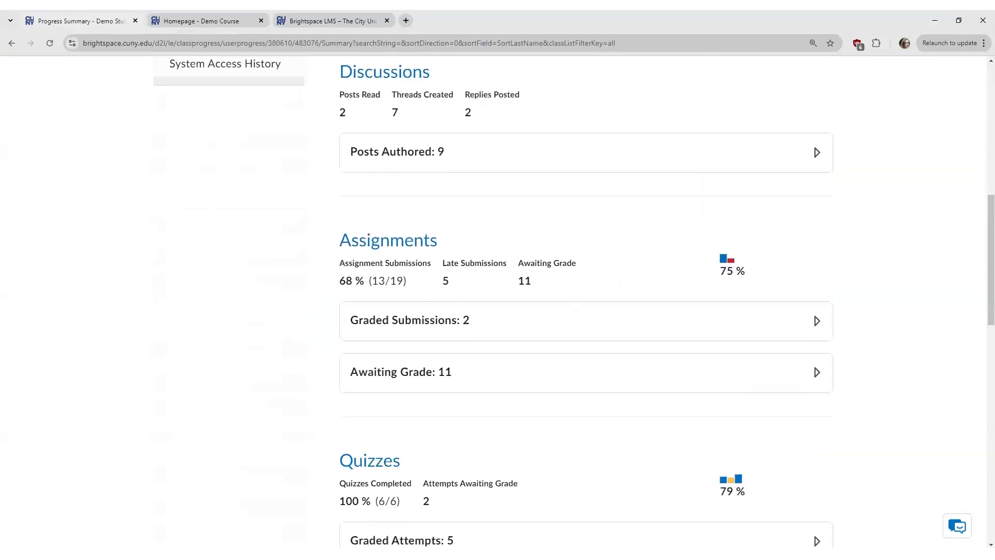
pyautogui.scroll(-5, 981, 284)
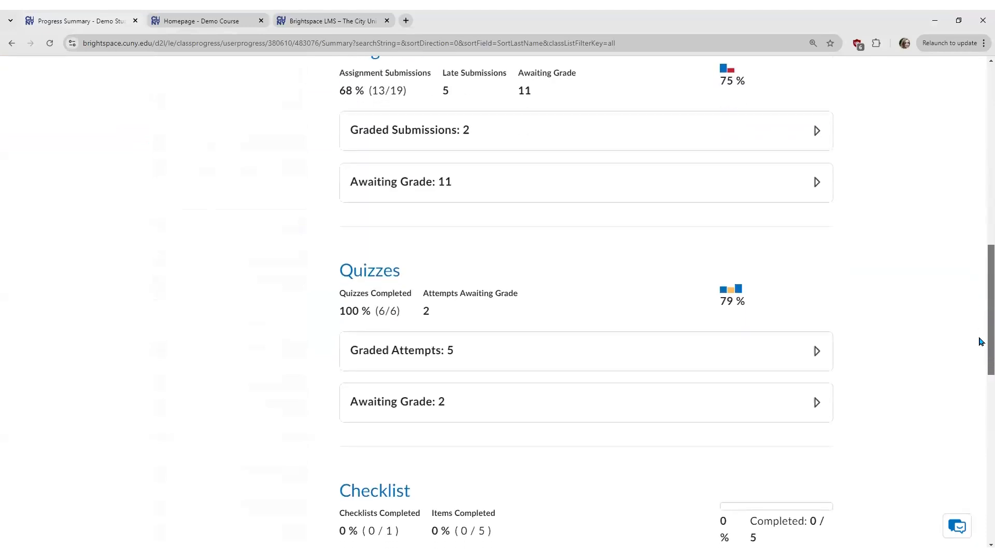
pyautogui.scroll(-6, 981, 390)
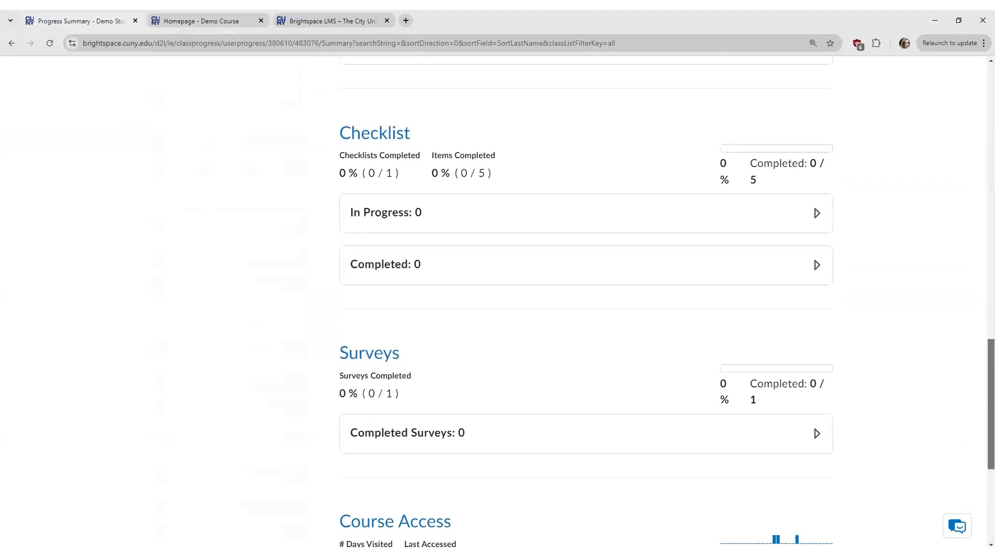
pyautogui.scroll(-3, 586, 305)
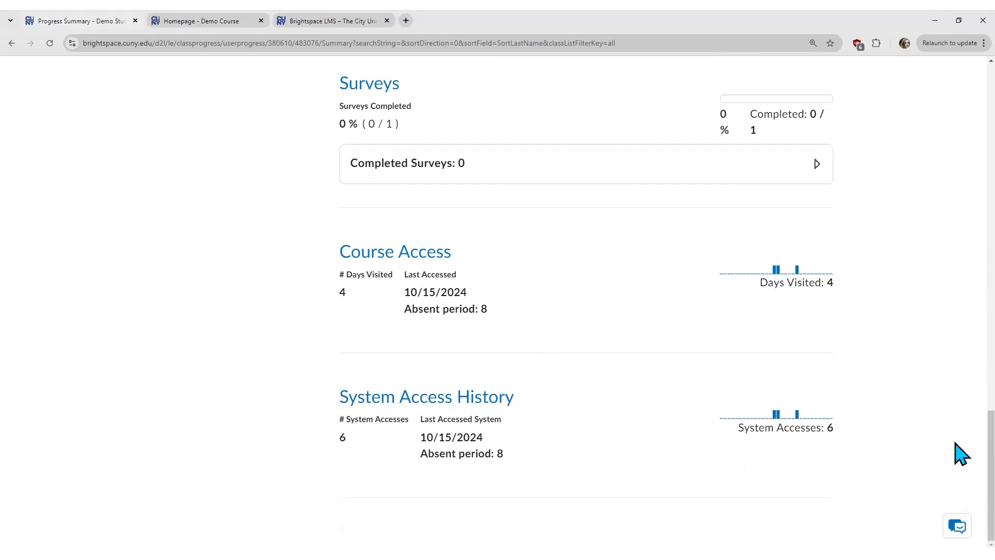
pyautogui.scroll(15, 961, 441)
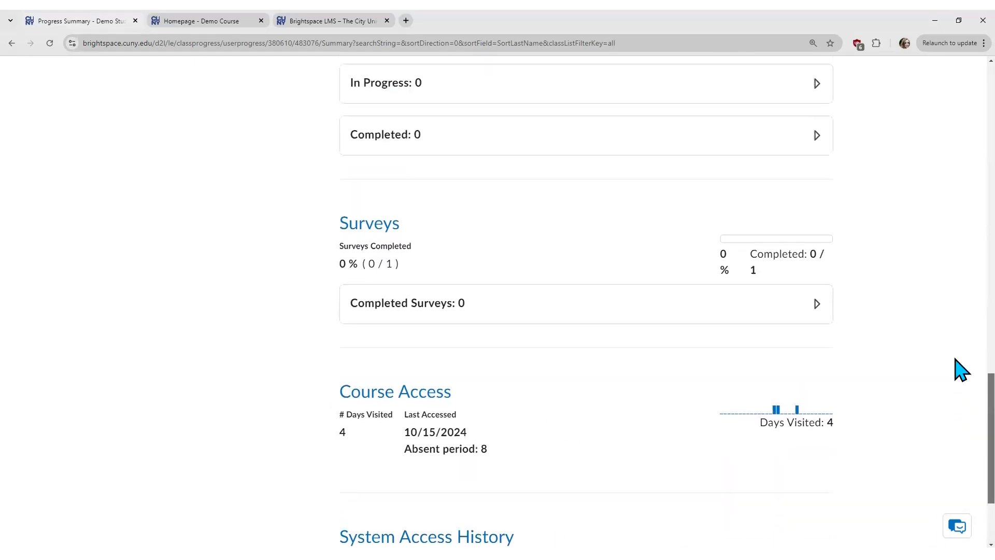
pyautogui.scroll(10, 960, 208)
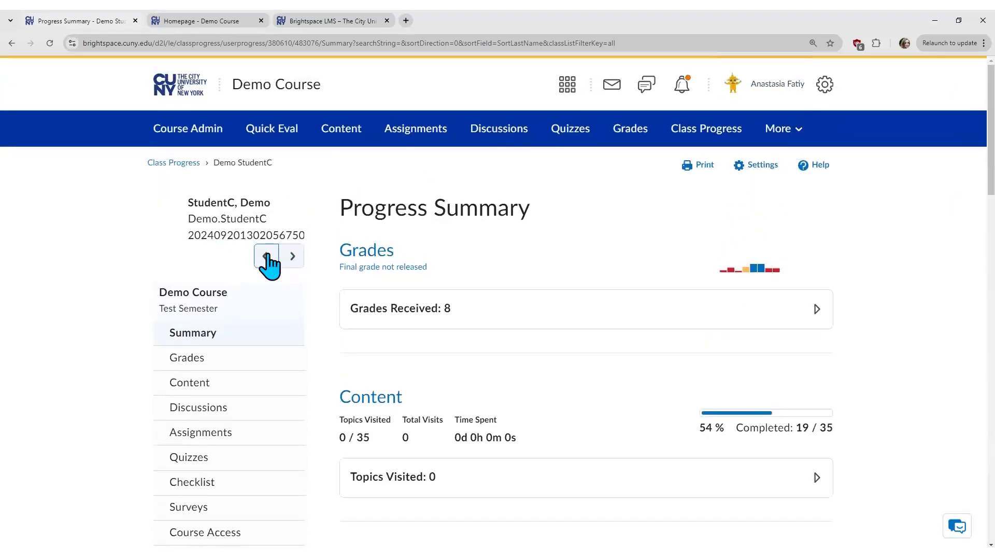
pyautogui.click(267, 256)
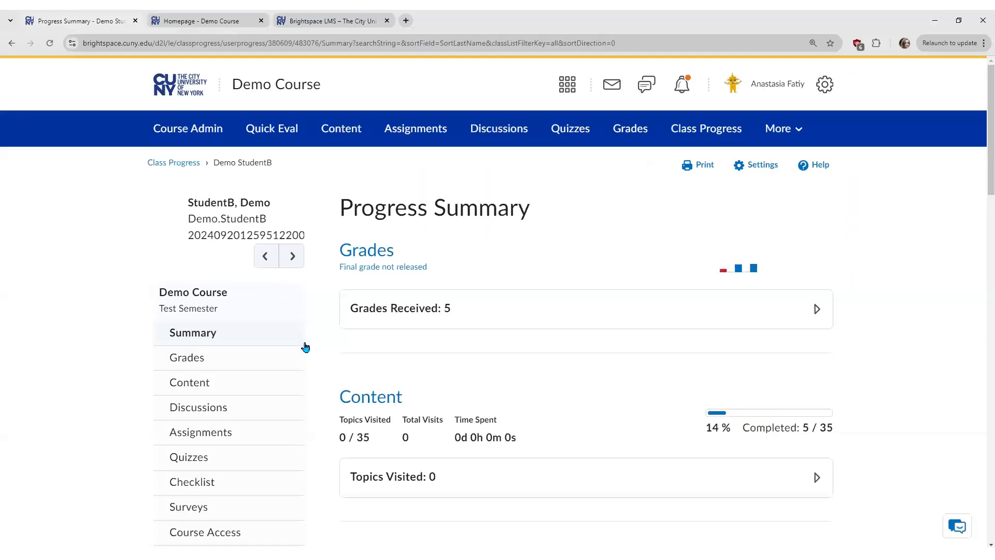
pyautogui.click(265, 258)
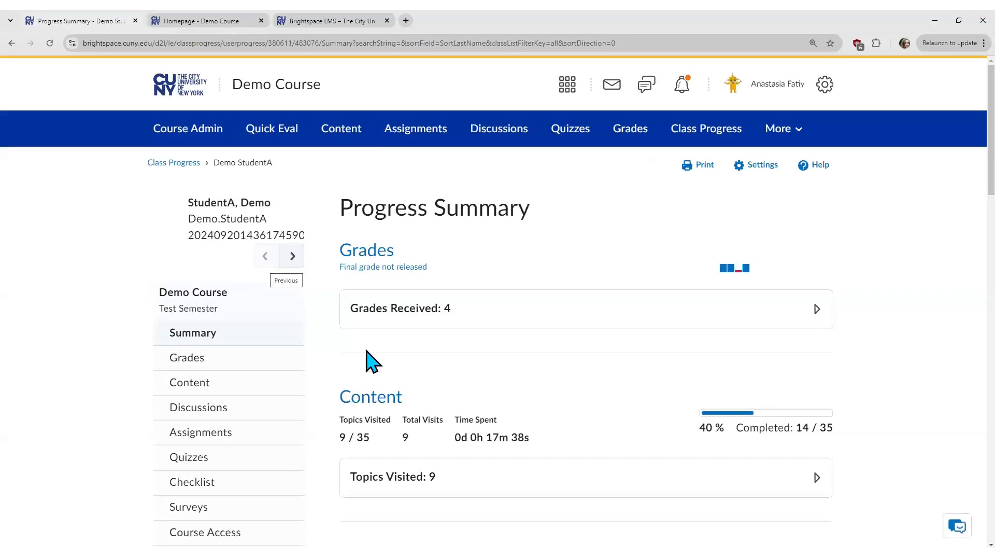
pyautogui.scroll(-2, 571, 290)
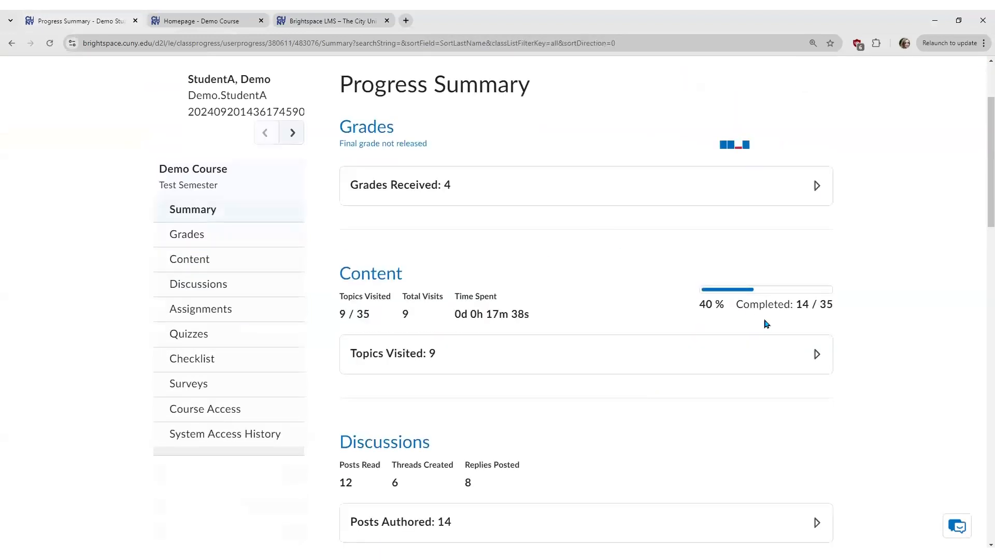
pyautogui.click(691, 359)
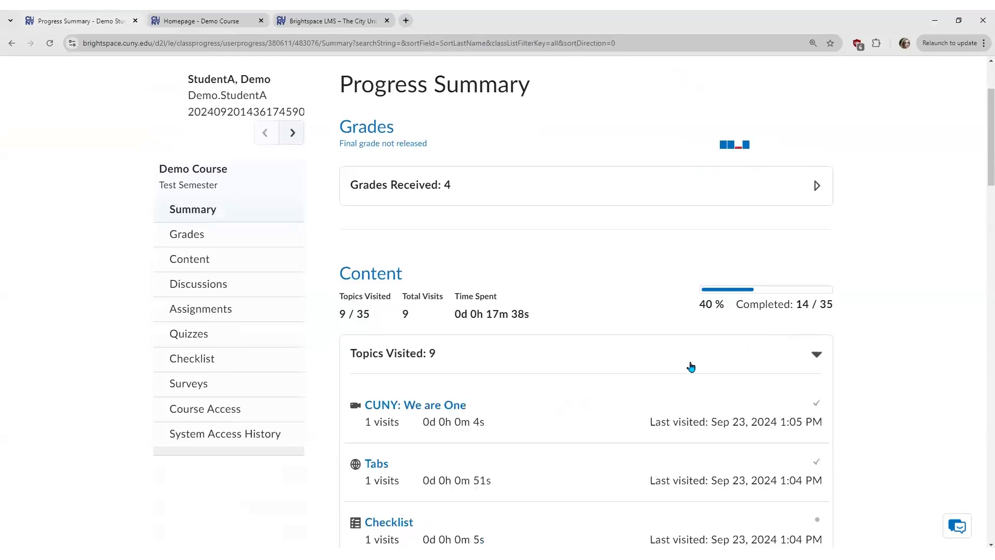
pyautogui.scroll(-2, 982, 165)
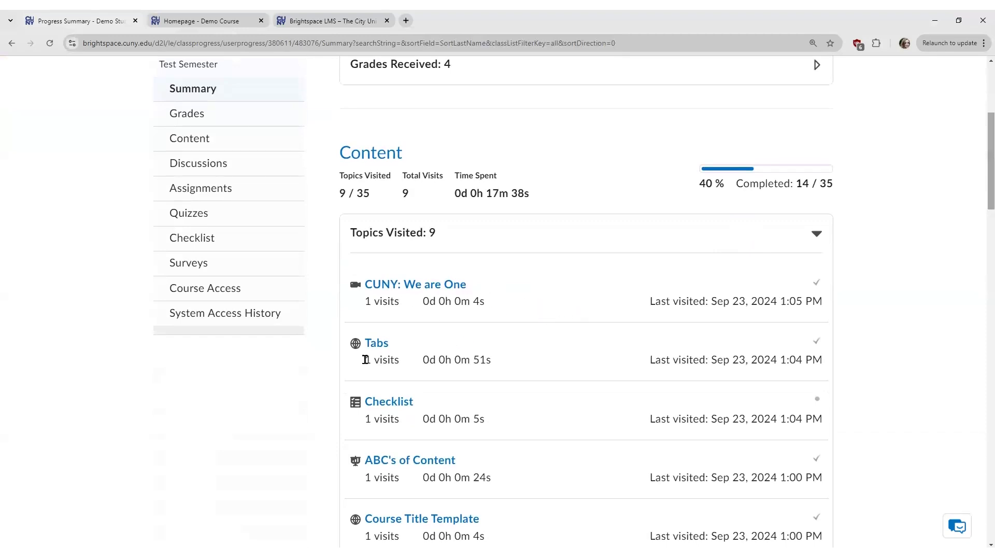
pyautogui.click(496, 368)
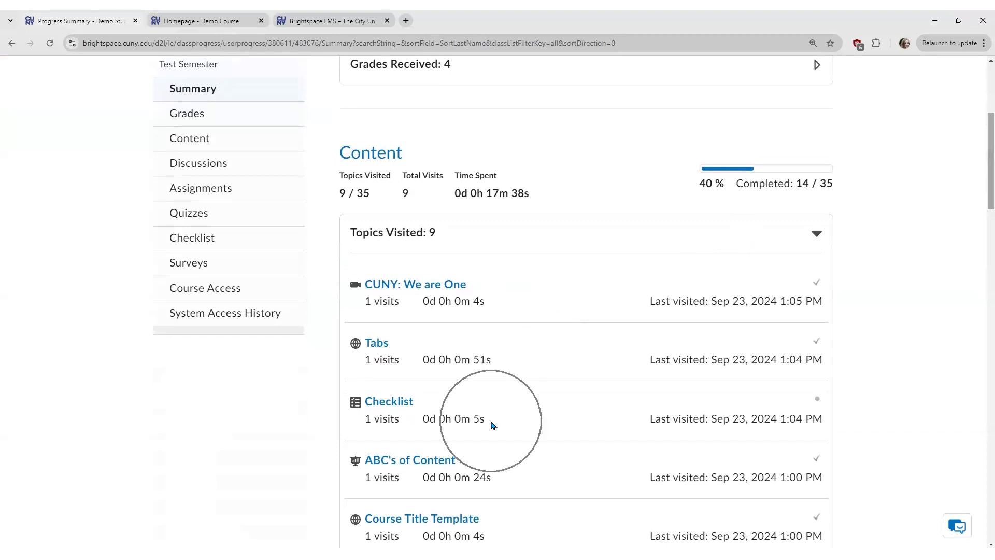
pyautogui.scroll(-3, 491, 422)
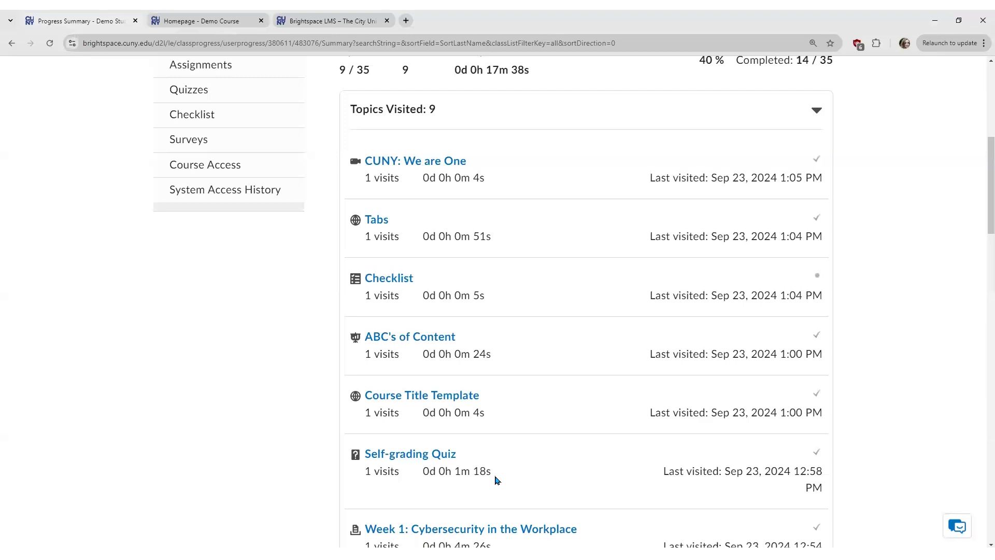
pyautogui.scroll(-3, 516, 476)
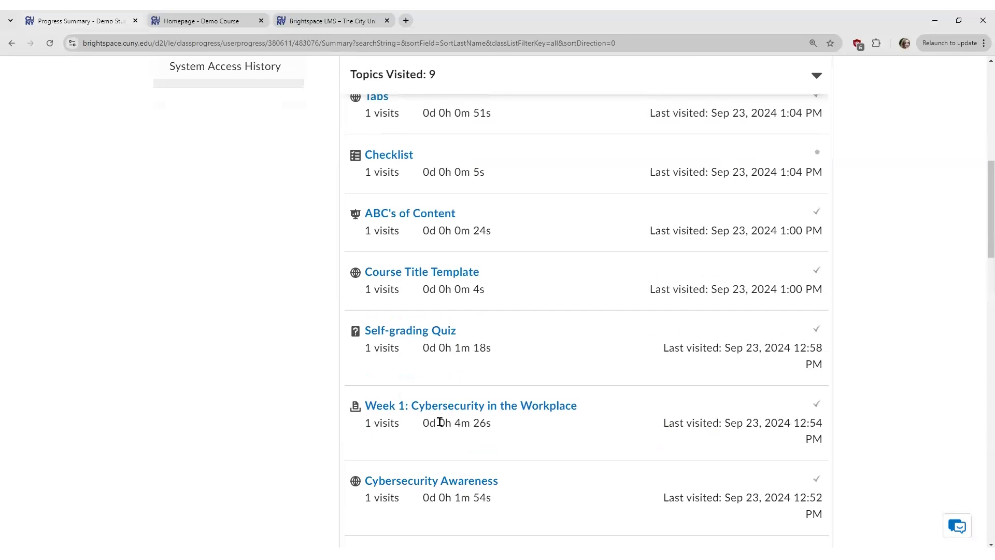
pyautogui.click(493, 423)
pyautogui.scroll(10, 980, 251)
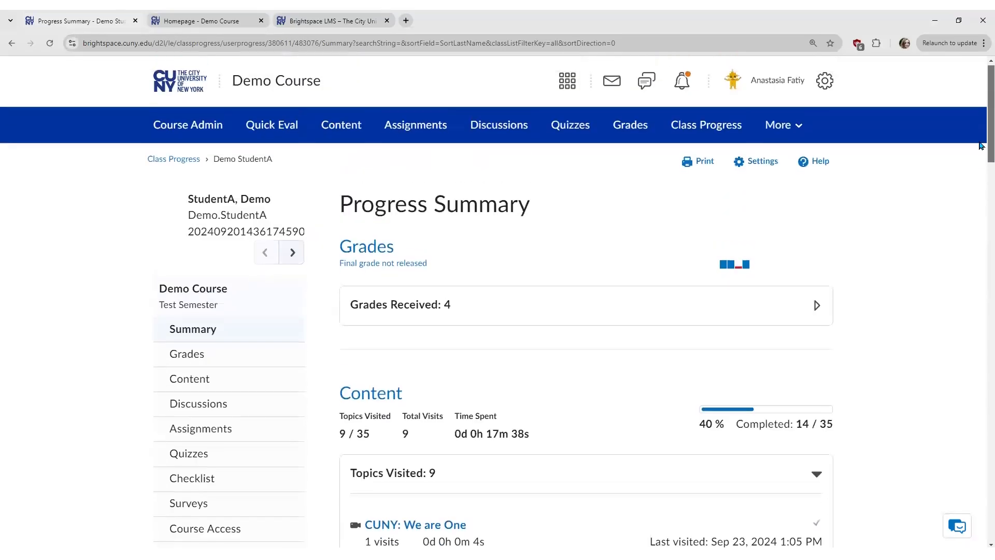
# Step: Return to Class Progress and open the Agent List via 'Use agents to automate feedback'
pyautogui.click(180, 165)
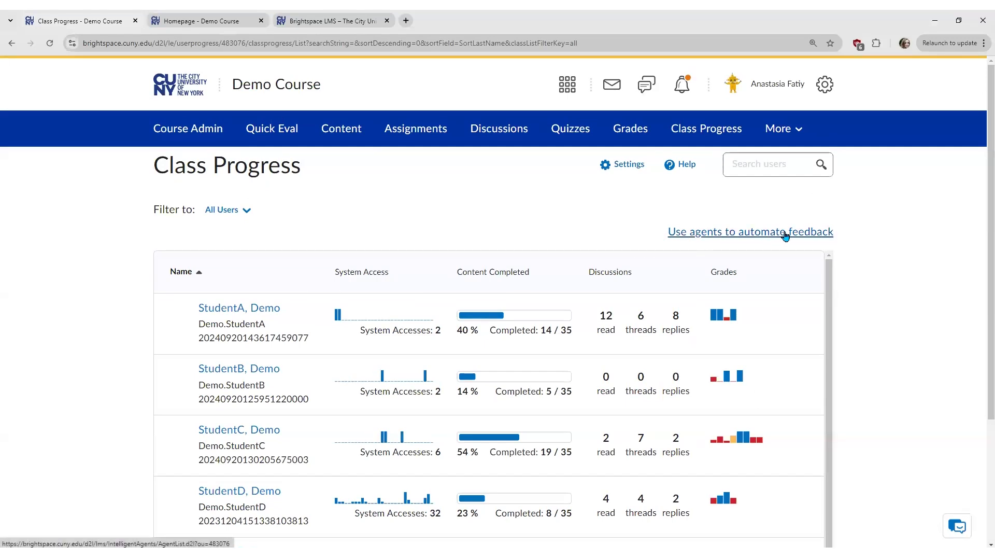
pyautogui.click(802, 233)
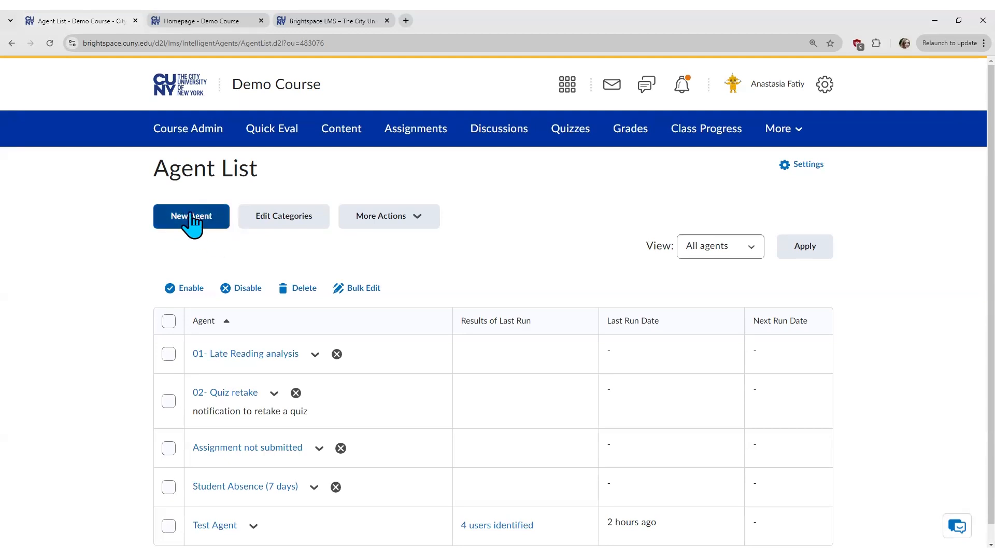
# Step: Create a new agent named 'Week-long absence'
pyautogui.click(220, 219)
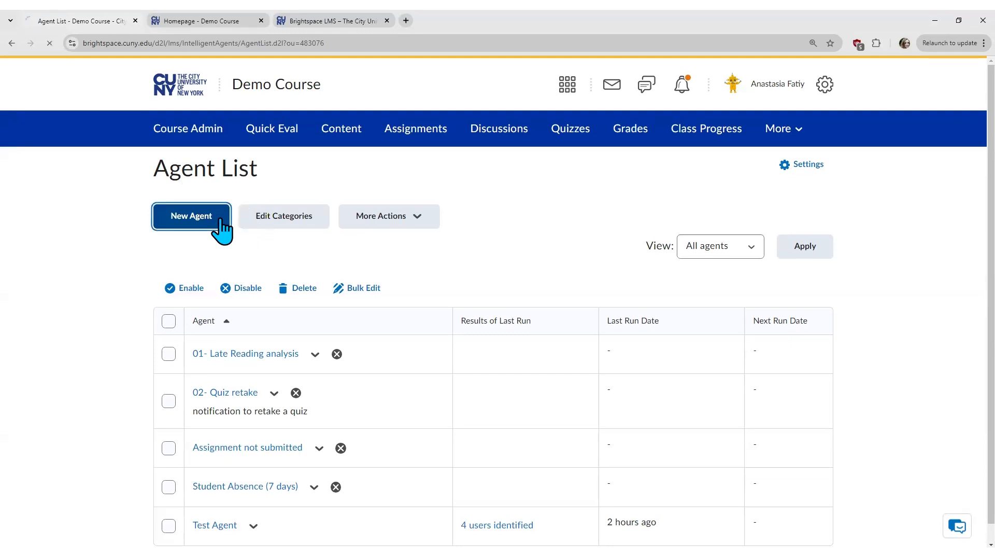
pyautogui.click(192, 256)
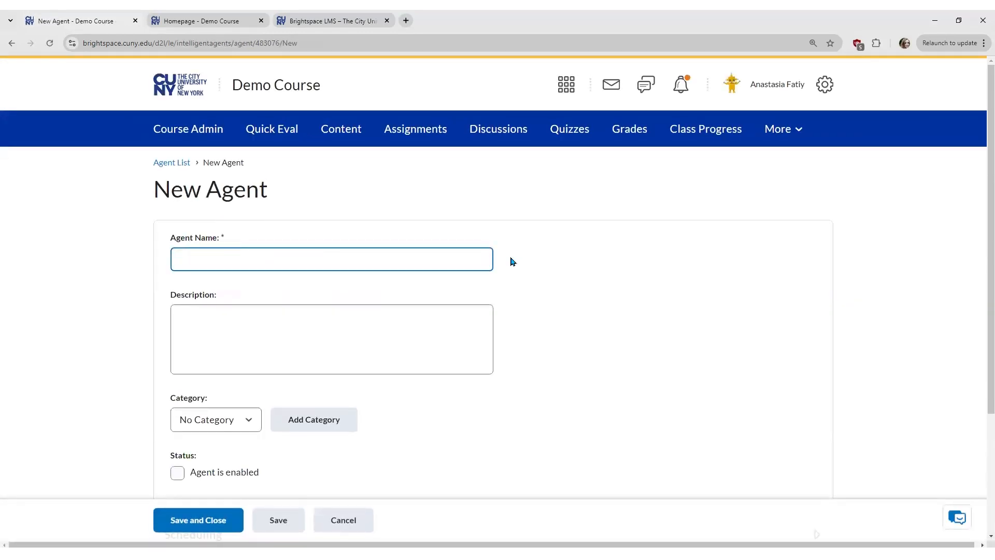
pyautogui.write('Week-long absence')
pyautogui.press('Tab')
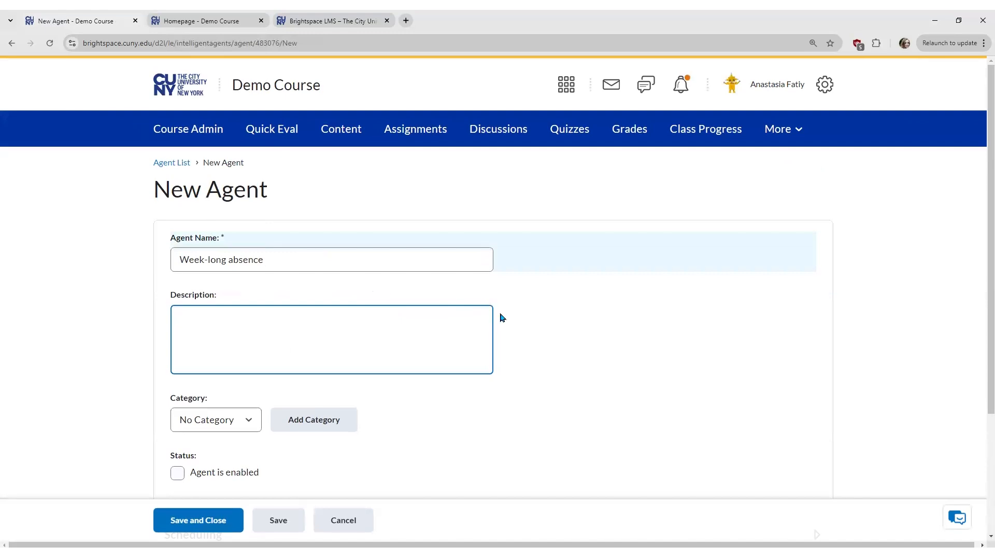
# Step: Expand the new agent's Scheduling section
pyautogui.scroll(-2, 506, 321)
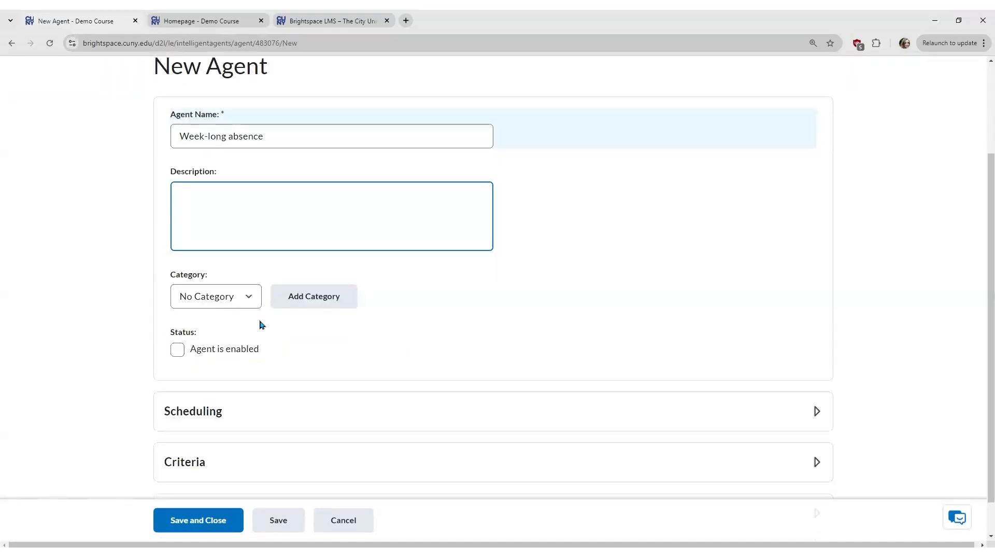
pyautogui.click(250, 298)
pyautogui.scroll(-1, 321, 333)
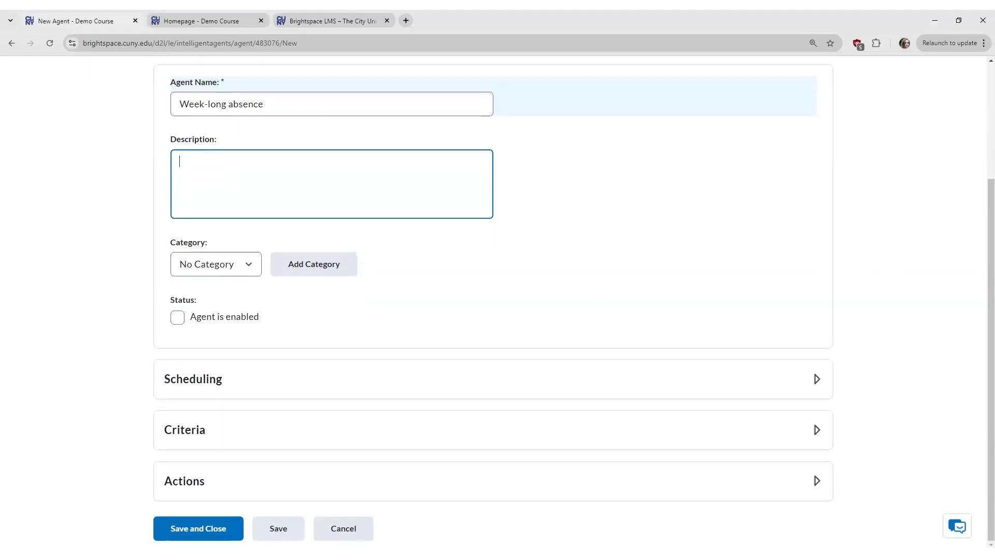
pyautogui.click(576, 389)
pyautogui.scroll(-2, 980, 318)
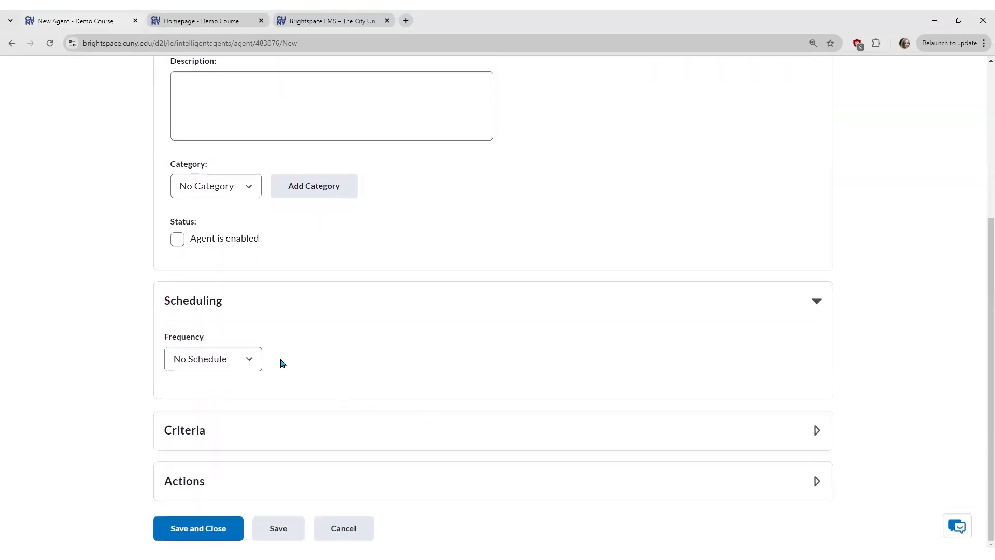
# Step: Set the agent's frequency to Daily, repeating every 1 day at 9:00 AM
pyautogui.click(248, 357)
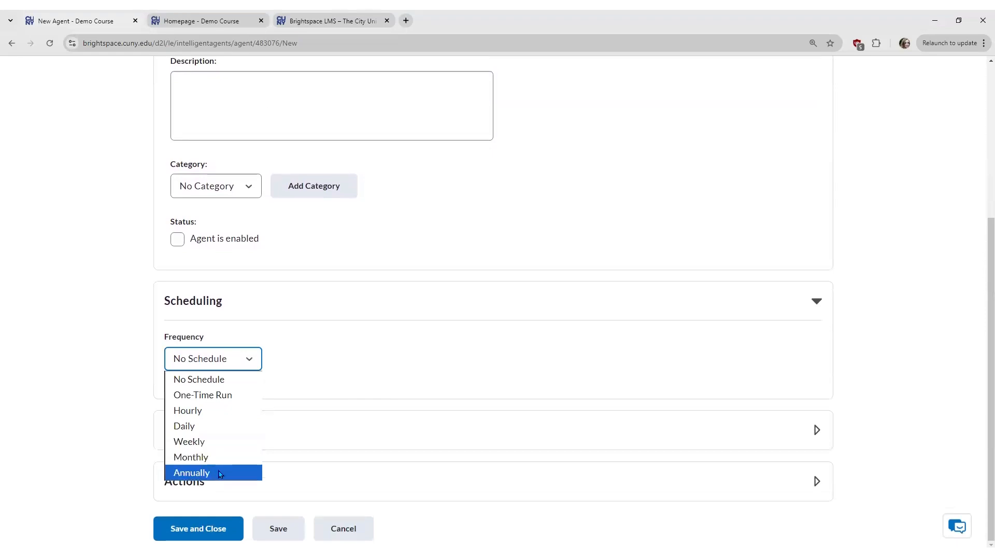
pyautogui.click(216, 426)
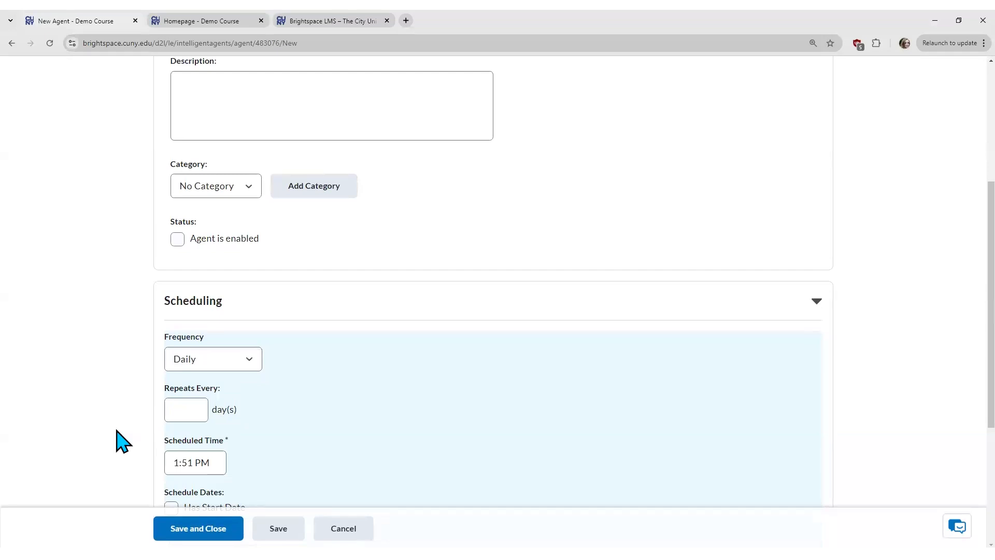
pyautogui.scroll(-2, 120, 441)
pyautogui.click(192, 281)
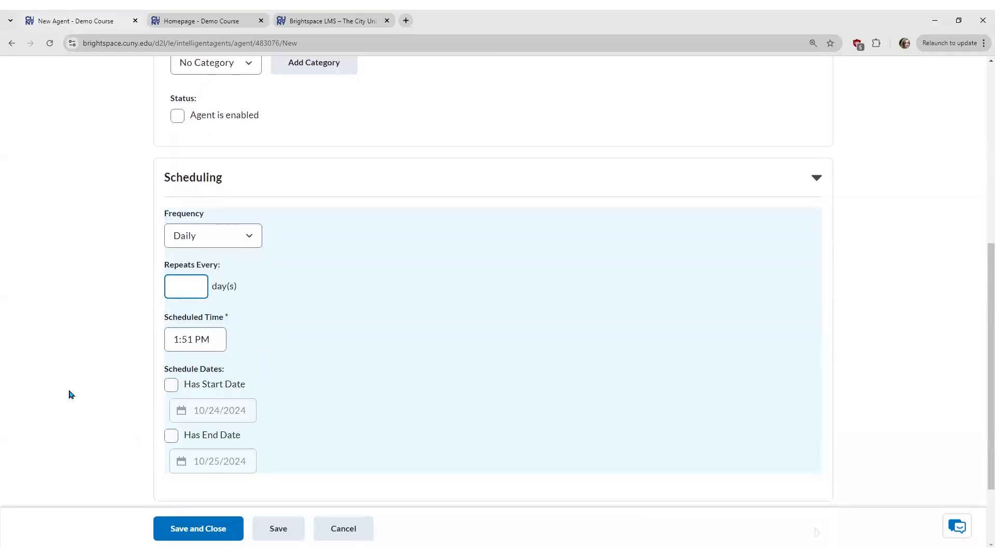
pyautogui.write('1')
pyautogui.click(211, 337)
pyautogui.click(211, 337)
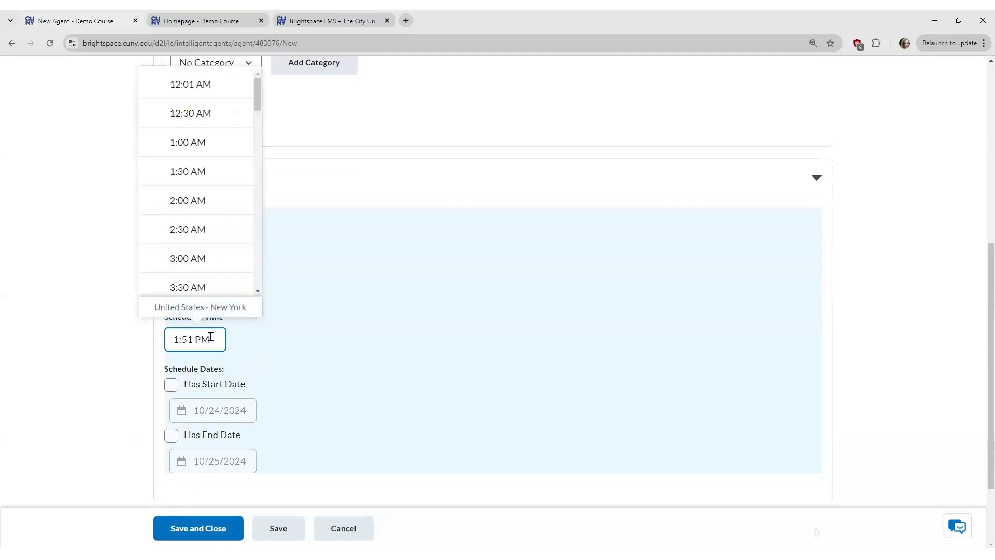
pyautogui.scroll(-10, 259, 211)
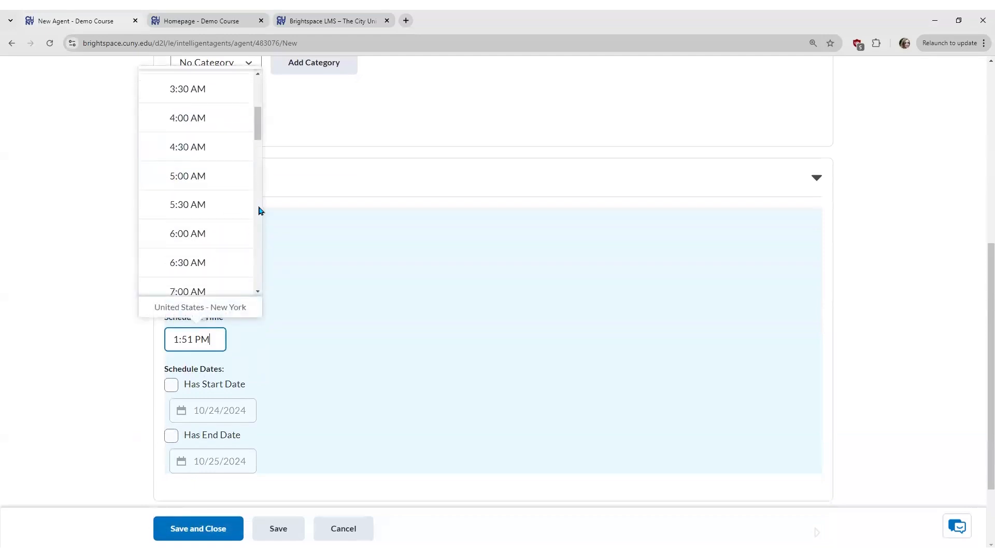
pyautogui.click(216, 206)
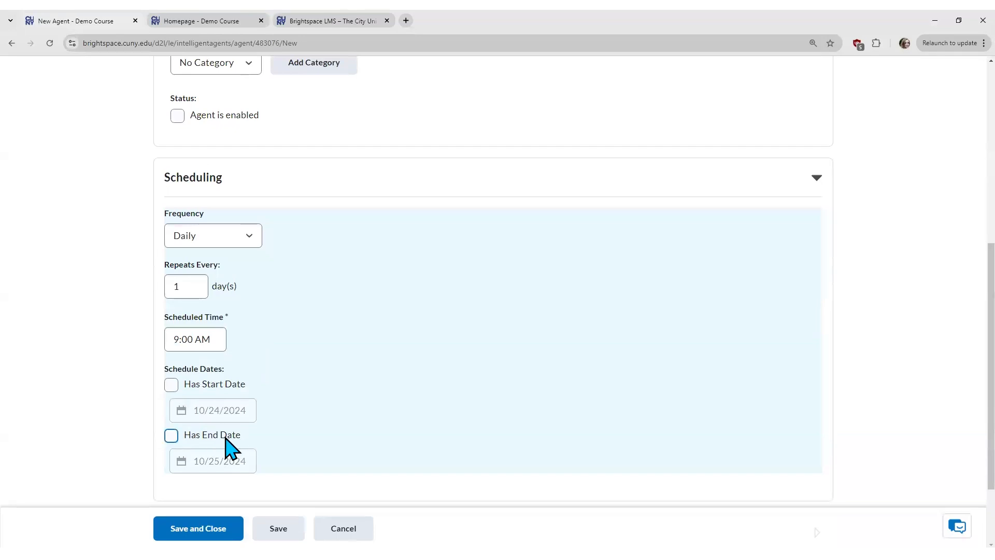
pyautogui.scroll(-2, 101, 463)
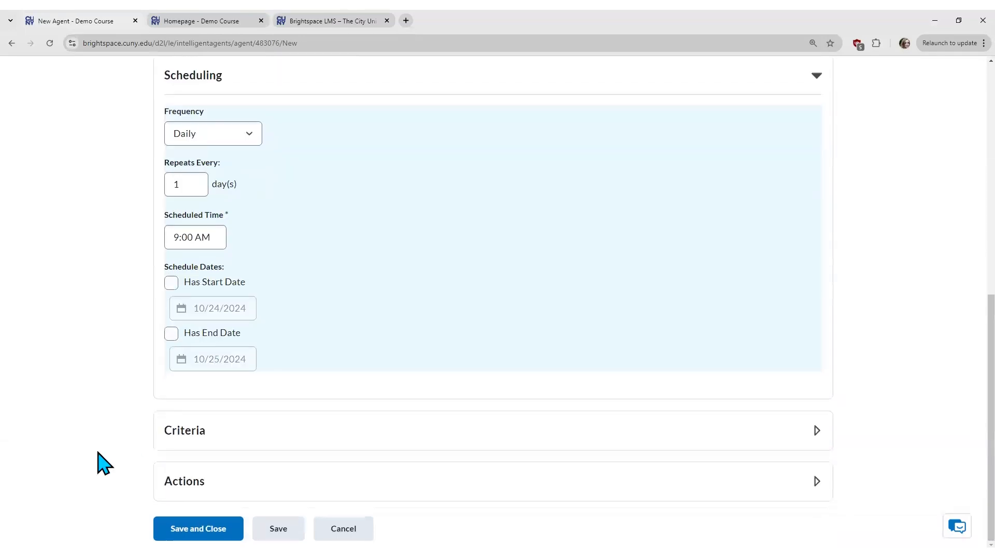
# Step: In Criteria, choose 'Users with specific roles' and tick only the Learner role
pyautogui.click(296, 436)
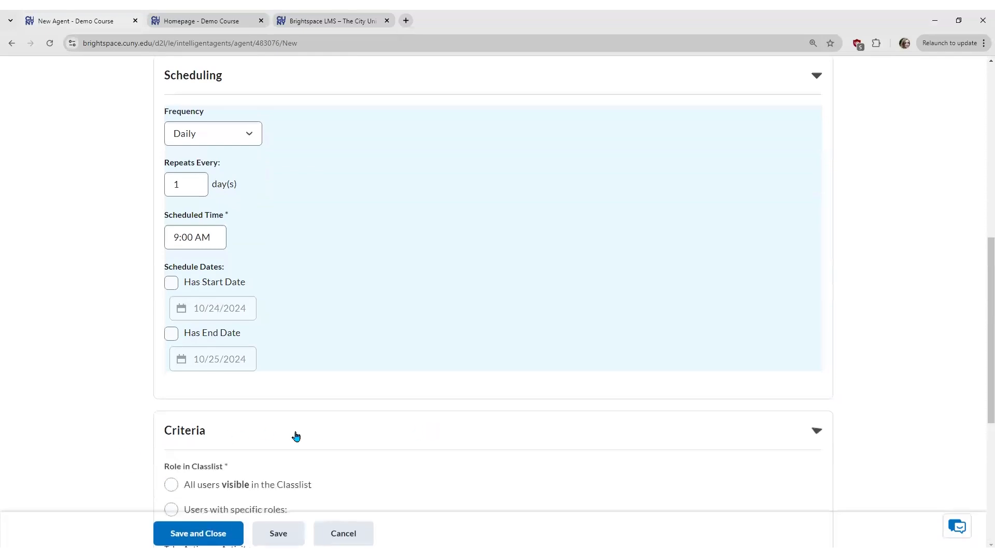
pyautogui.scroll(-3, 982, 268)
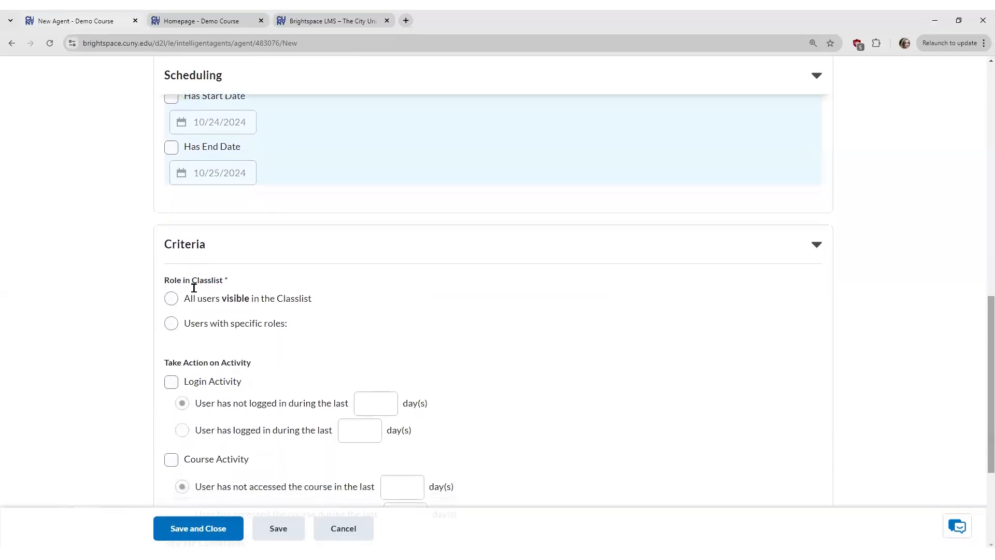
pyautogui.click(171, 327)
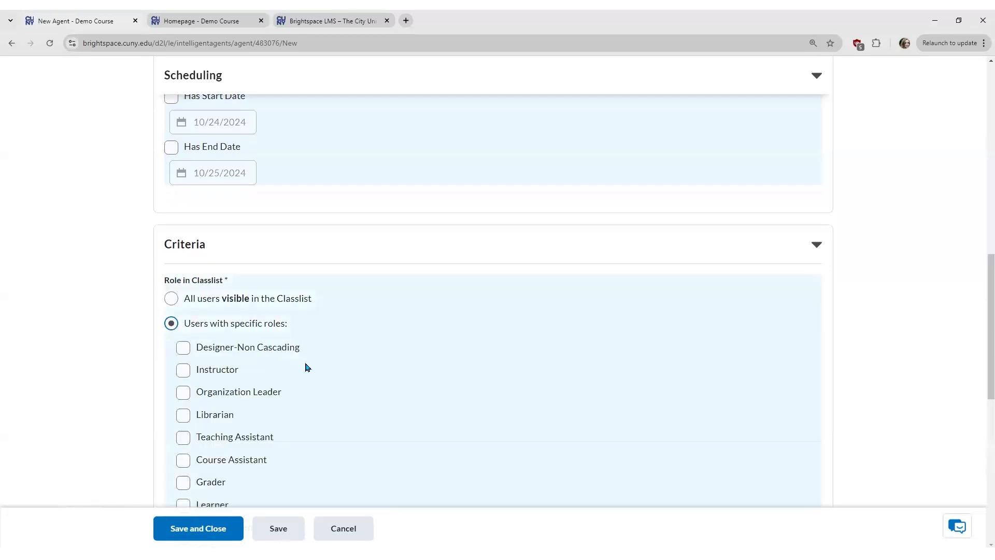
pyautogui.scroll(-2, 305, 365)
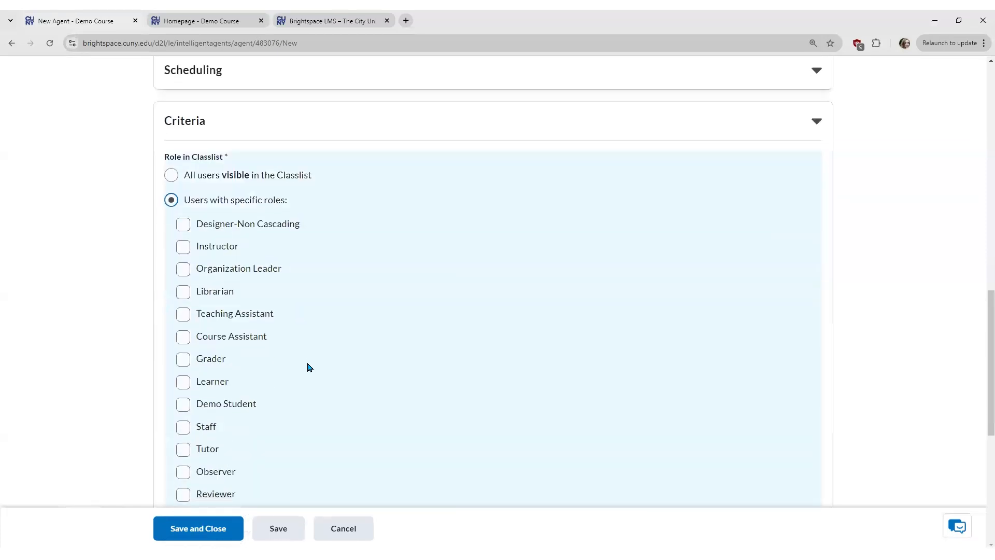
pyautogui.click(182, 385)
pyautogui.click(185, 386)
pyautogui.click(183, 318)
pyautogui.click(183, 316)
pyautogui.click(183, 384)
pyautogui.scroll(-6, 560, 404)
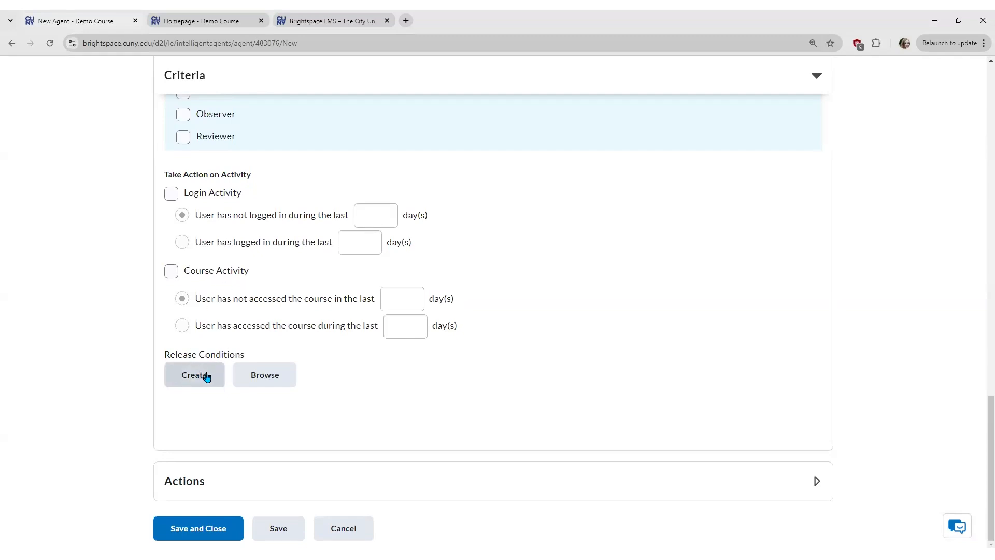
pyautogui.click(205, 378)
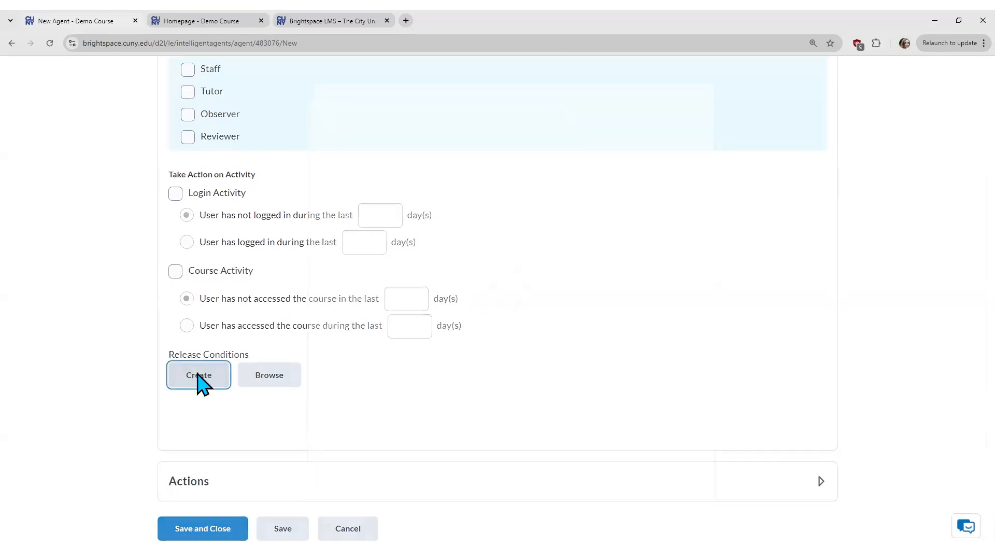
pyautogui.click(510, 189)
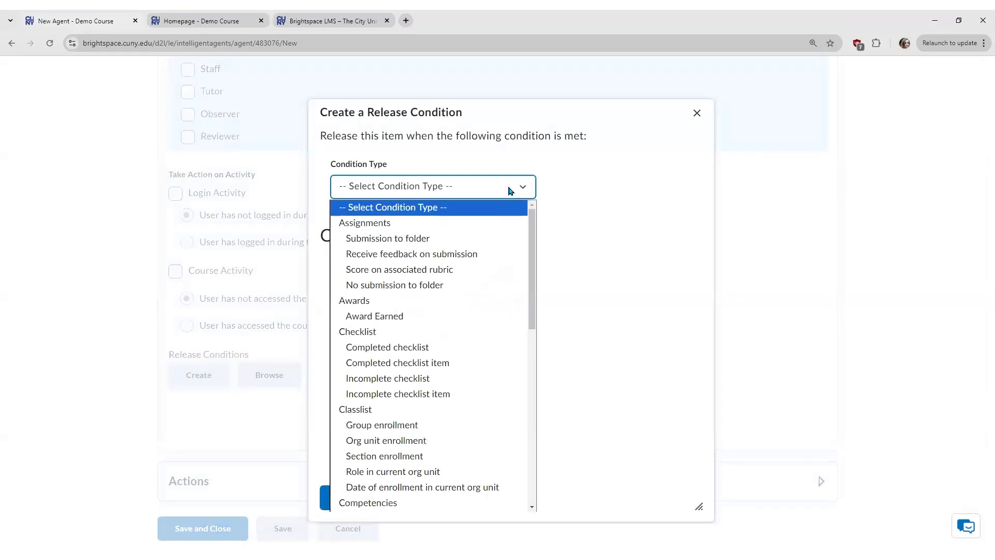
pyautogui.moveTo(533, 218)
pyautogui.mouseDown()
pyautogui.moveTo(533, 233)
pyautogui.moveTo(532, 213)
pyautogui.mouseUp()
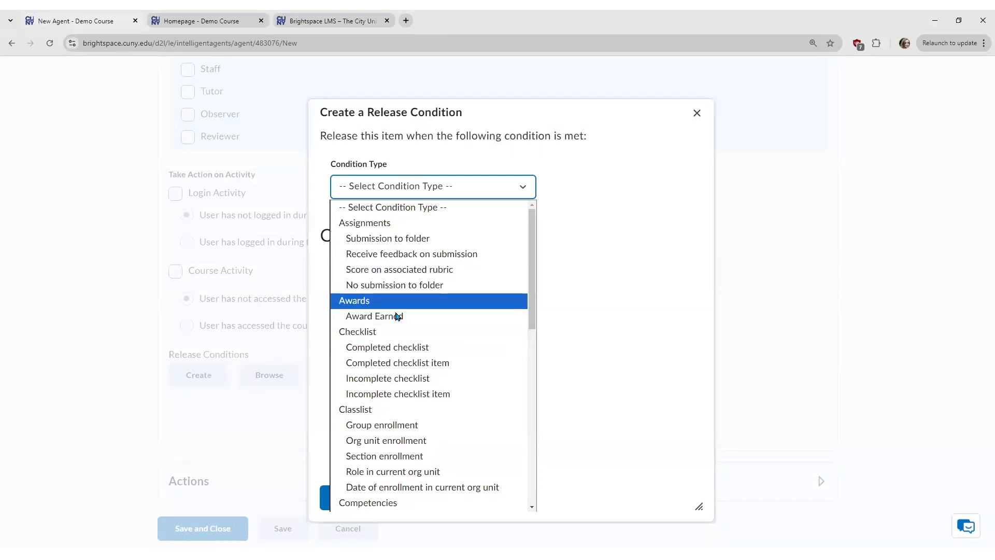
pyautogui.scroll(-4, 485, 420)
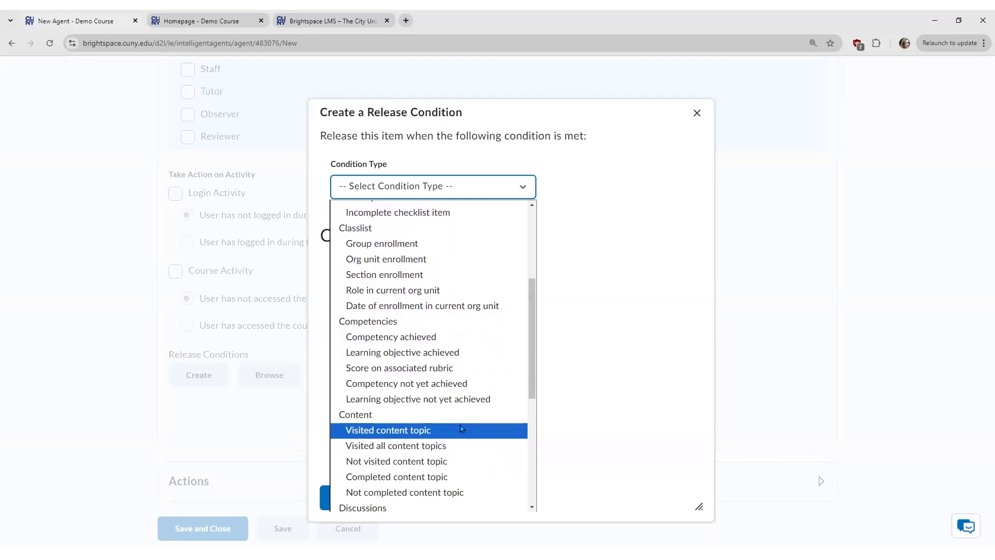
pyautogui.click(557, 410)
pyautogui.click(431, 497)
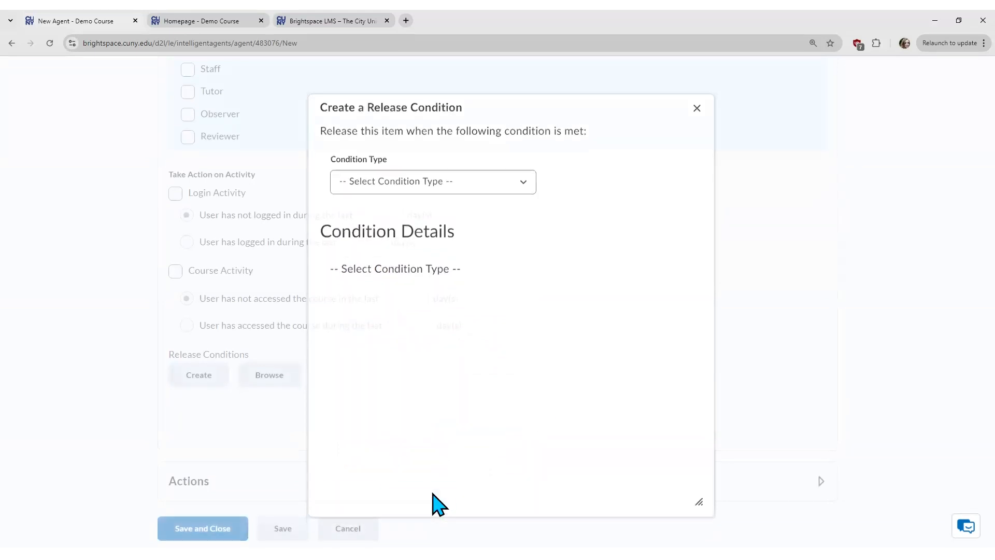
# Step: Enable Course Activity for users absent 7 days from the course, then expand Actions
pyautogui.click(171, 272)
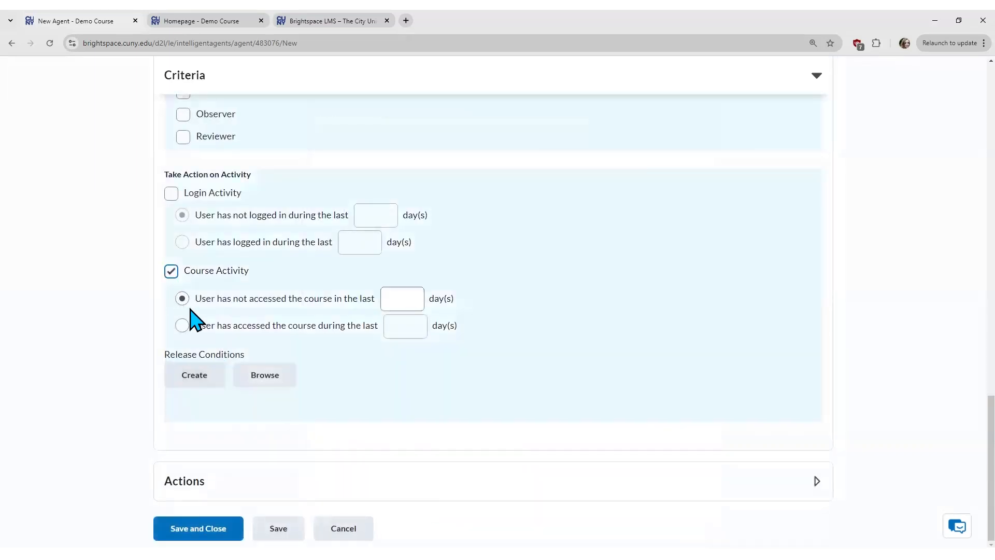
pyautogui.click(410, 299)
pyautogui.write('7')
pyautogui.click(102, 398)
pyautogui.click(418, 471)
pyautogui.scroll(-3, 410, 469)
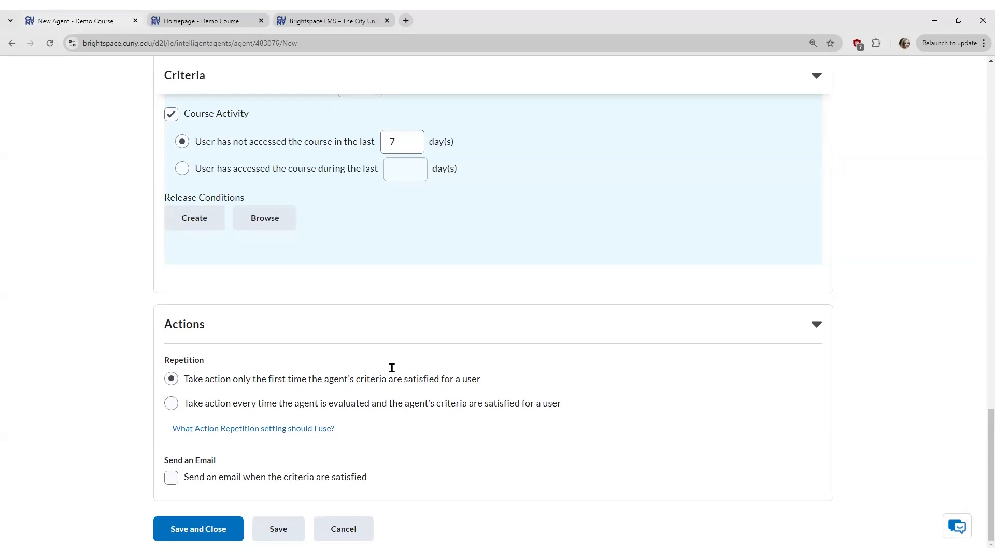
# Step: Set the agent to repeat every time criteria are met and enable sending an email
pyautogui.click(171, 403)
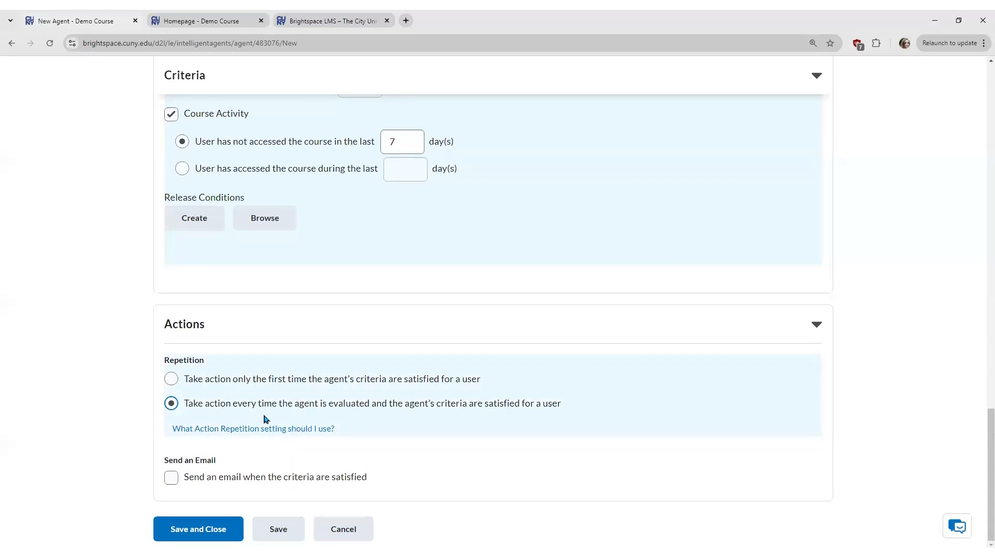
pyautogui.click(169, 382)
pyautogui.click(172, 404)
pyautogui.click(167, 474)
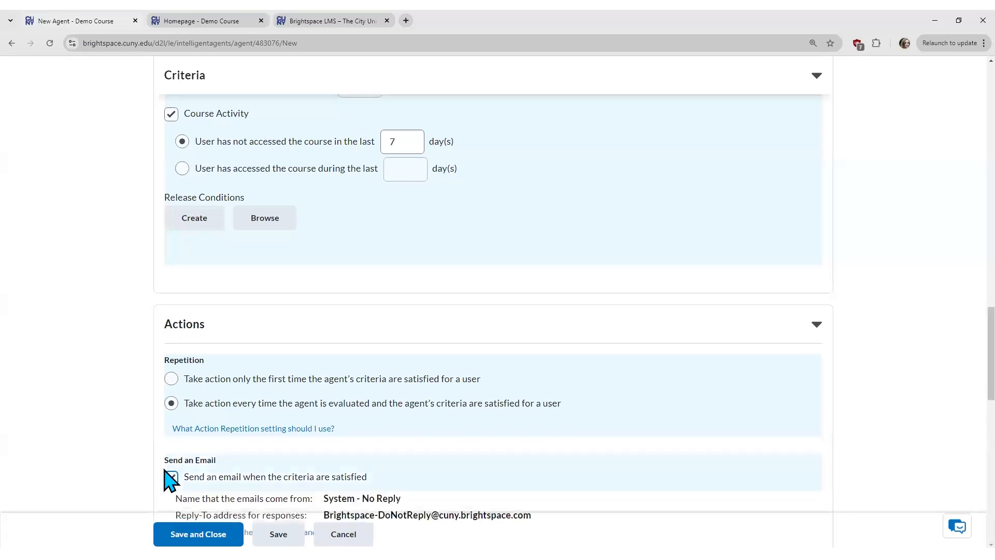
pyautogui.scroll(-2, 965, 349)
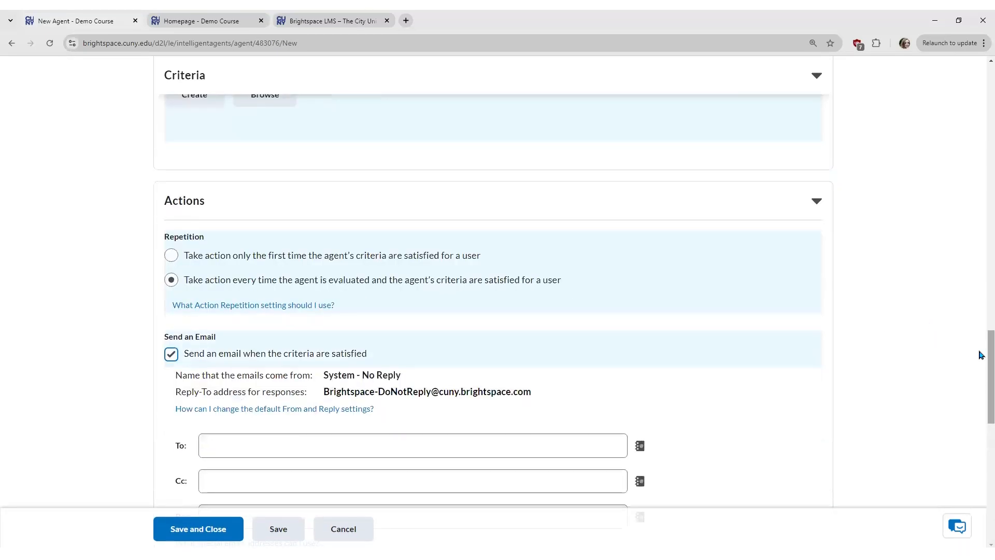
pyautogui.scroll(-4, 980, 367)
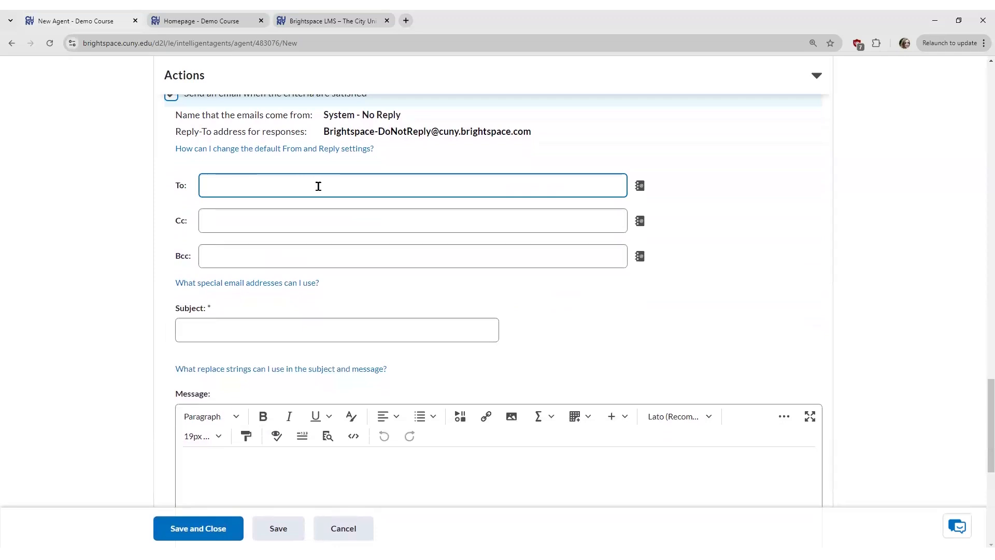
# Step: Copy {InitiatingUser} from the special addresses help into the To field
pyautogui.click(283, 284)
pyautogui.moveTo(417, 199); pyautogui.dragTo(340, 199)
pyautogui.hotkey('ctrl', 'c')
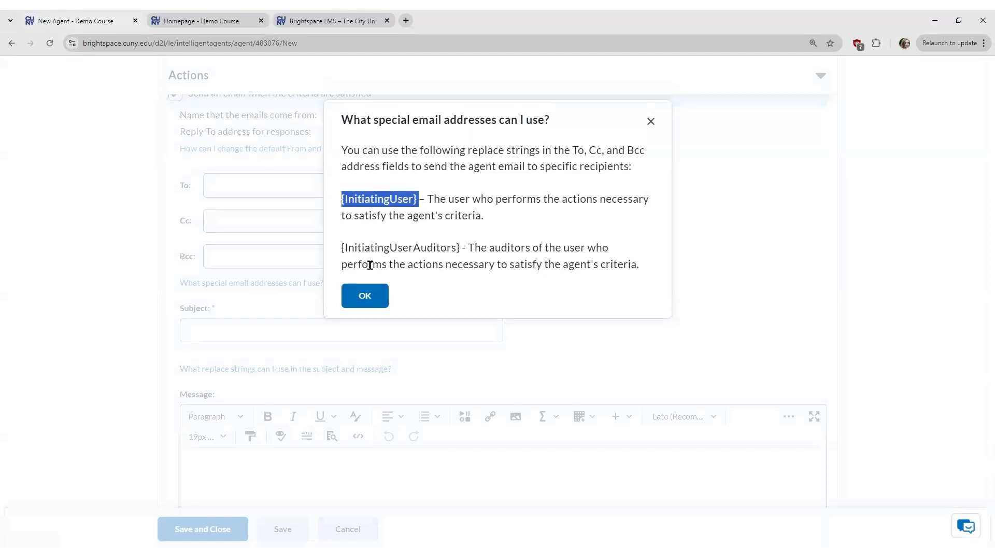
pyautogui.click(380, 299)
pyautogui.click(258, 191)
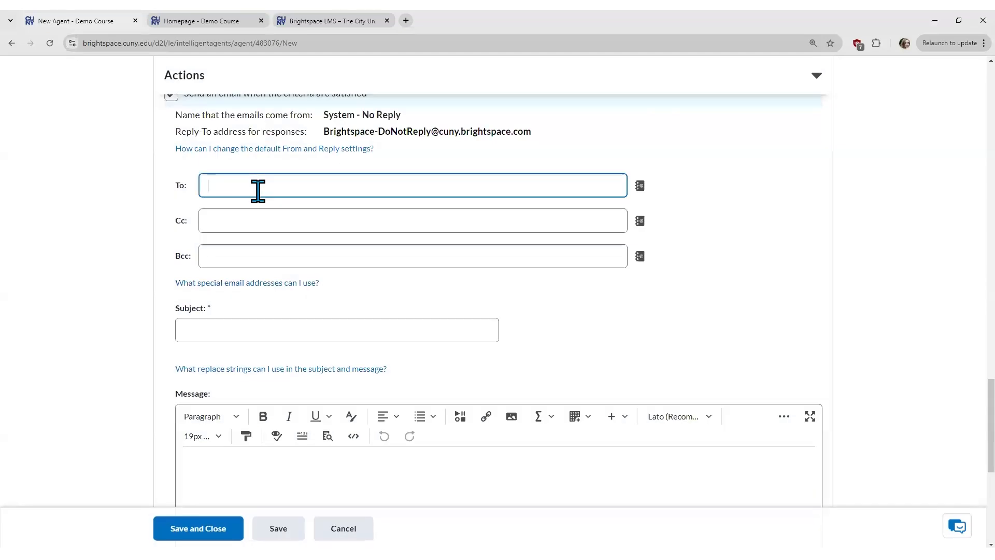
pyautogui.hotkey('ctrl', 'v')
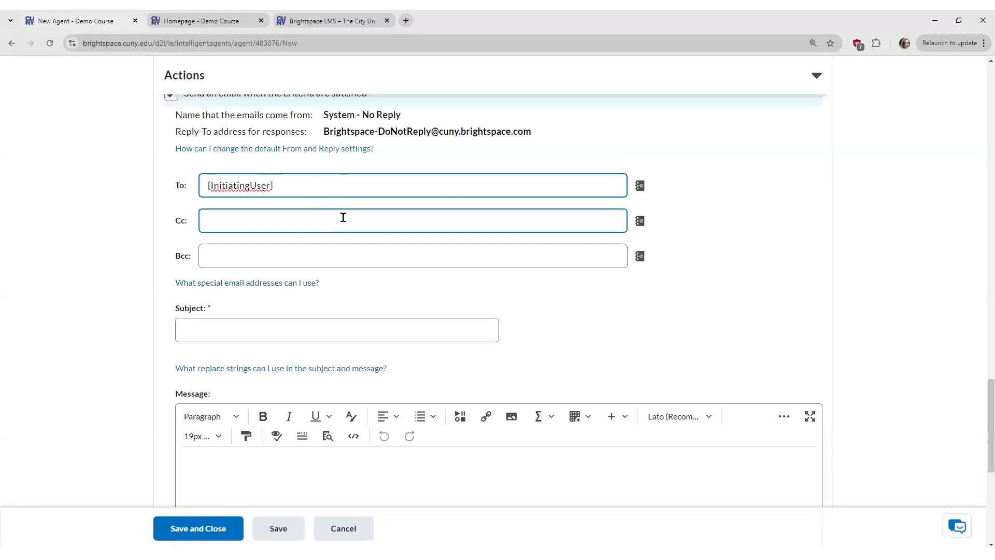
# Step: Enter the Cc e-mail address and the subject 'Please come back!'
pyautogui.click(232, 222)
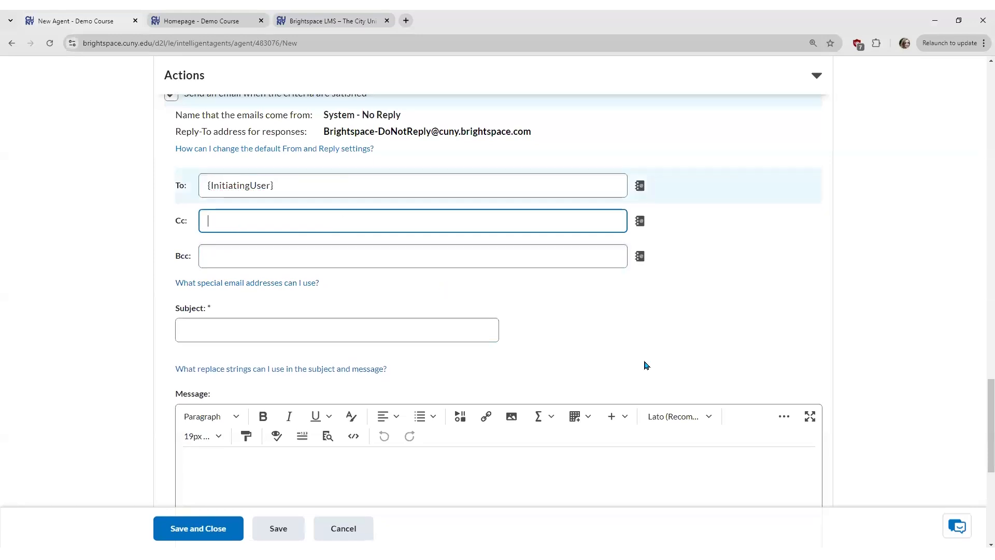
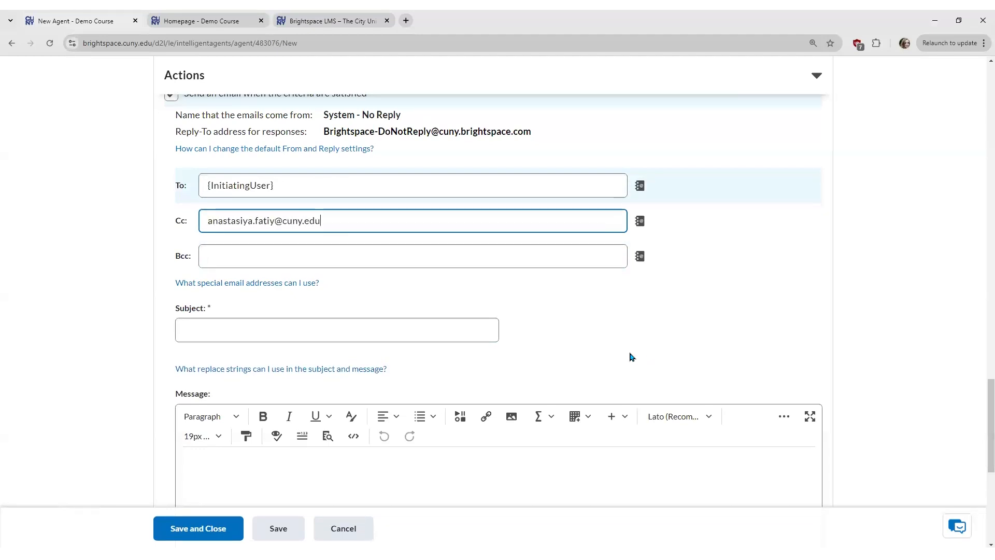
pyautogui.click(596, 362)
pyautogui.click(440, 330)
pyautogui.write('Please')
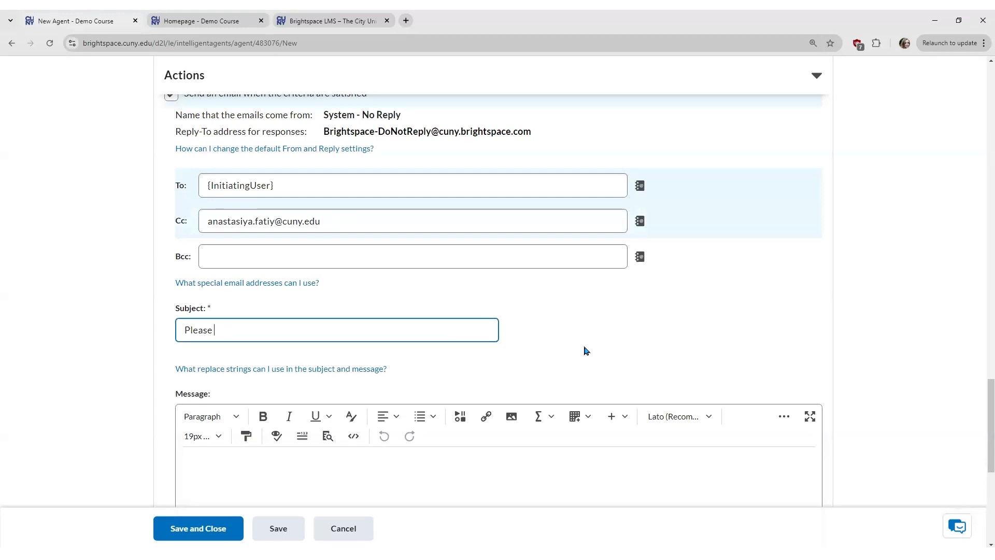
pyautogui.write(' come back!')
pyautogui.scroll(-2, 540, 382)
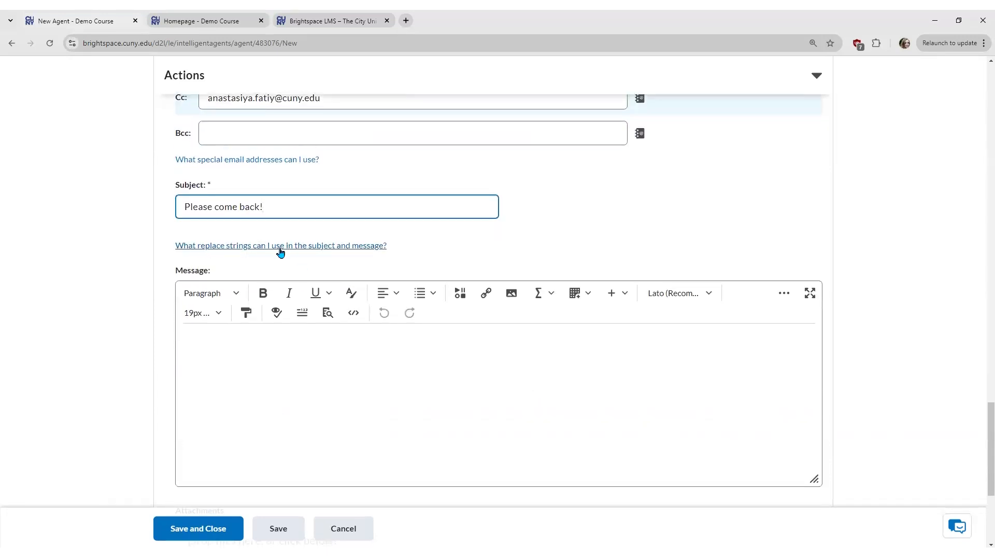
# Step: Write the message 'Dear {InitiatingUserFirstName}, Please come back to class!' using the replace strings help
pyautogui.click(340, 246)
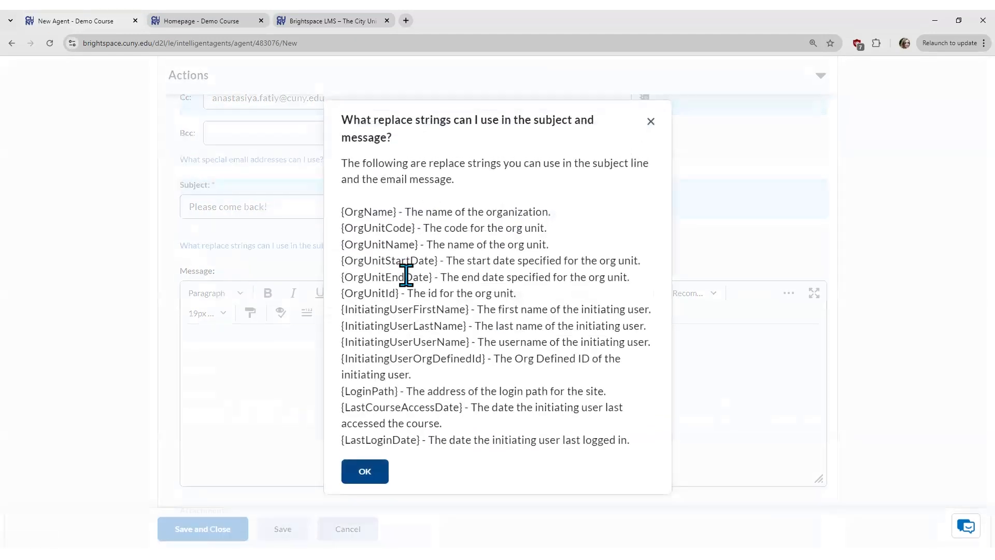
pyautogui.moveTo(472, 307); pyautogui.dragTo(338, 316)
pyautogui.hotkey('ctrl', 'c')
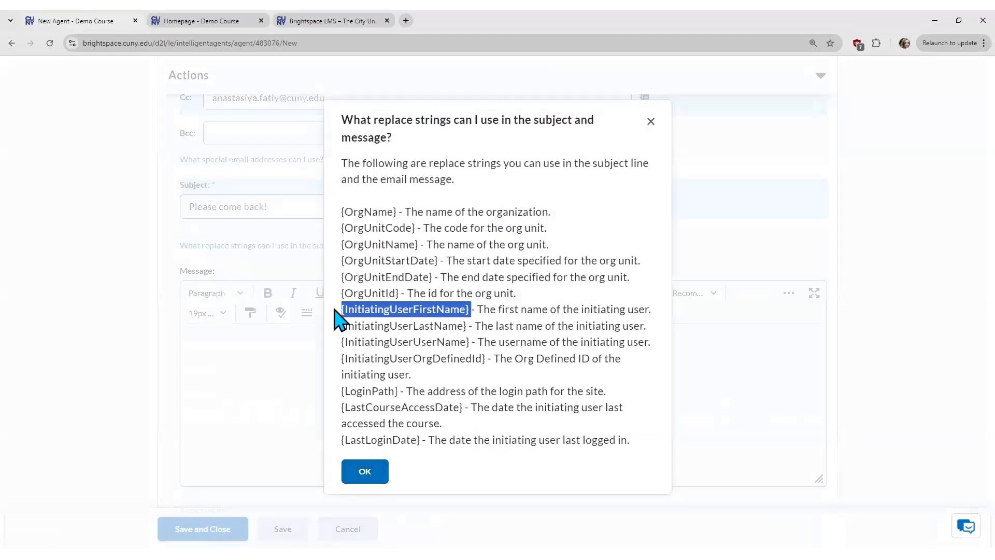
pyautogui.click(364, 471)
pyautogui.write('Dear')
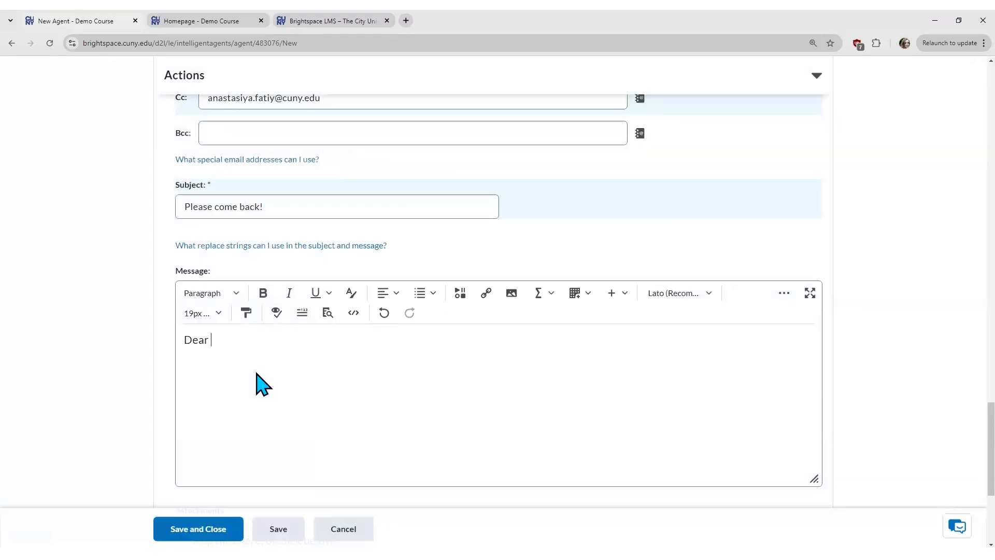
pyautogui.hotkey('ctrl', 'v')
pyautogui.press('BackSpace')
pyautogui.write(',')
pyautogui.press('Return')
pyautogui.write('Pl')
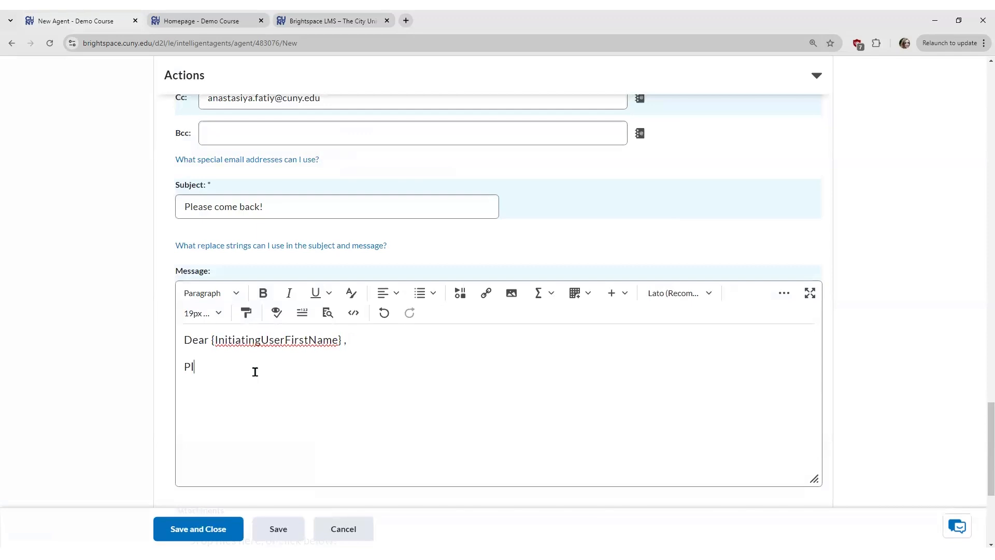
pyautogui.write('ease come back to class!')
pyautogui.scroll(-2, 326, 422)
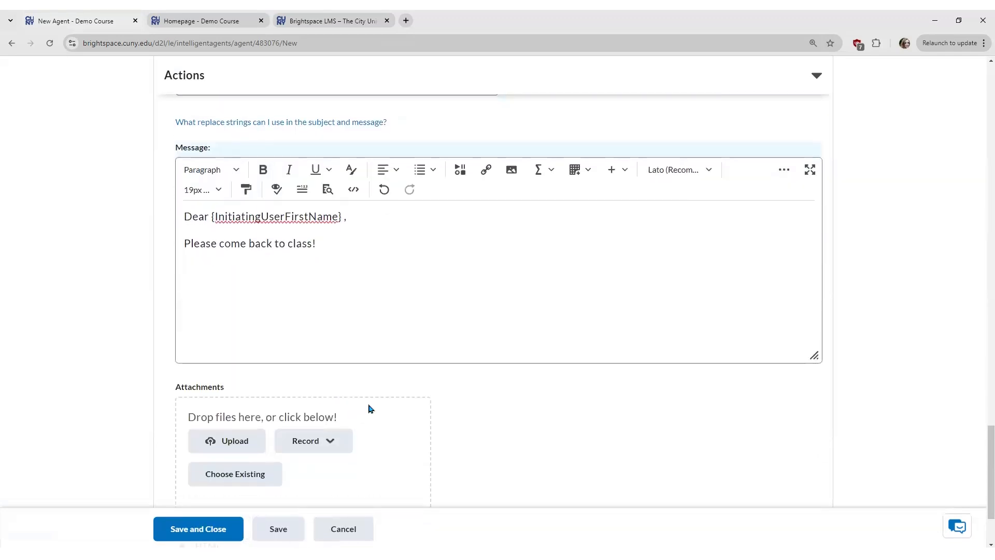
pyautogui.scroll(-2, 369, 406)
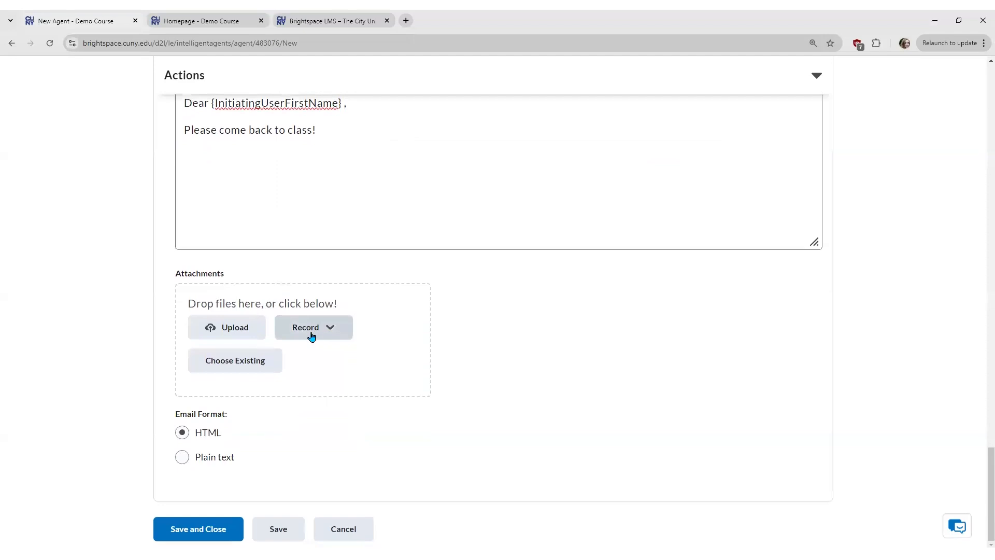
pyautogui.scroll(2, 399, 377)
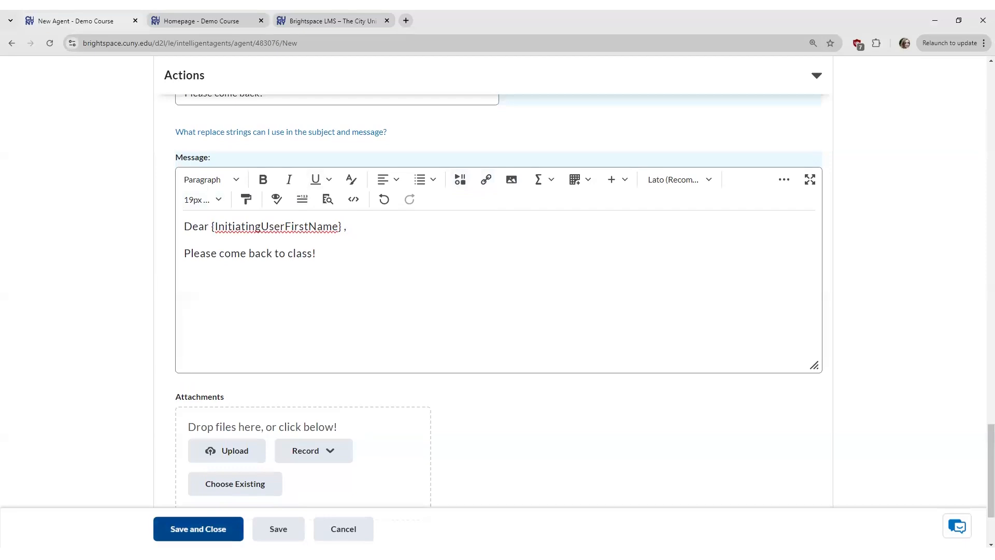
# Step: Save and close the Week-long absence agent
pyautogui.click(198, 529)
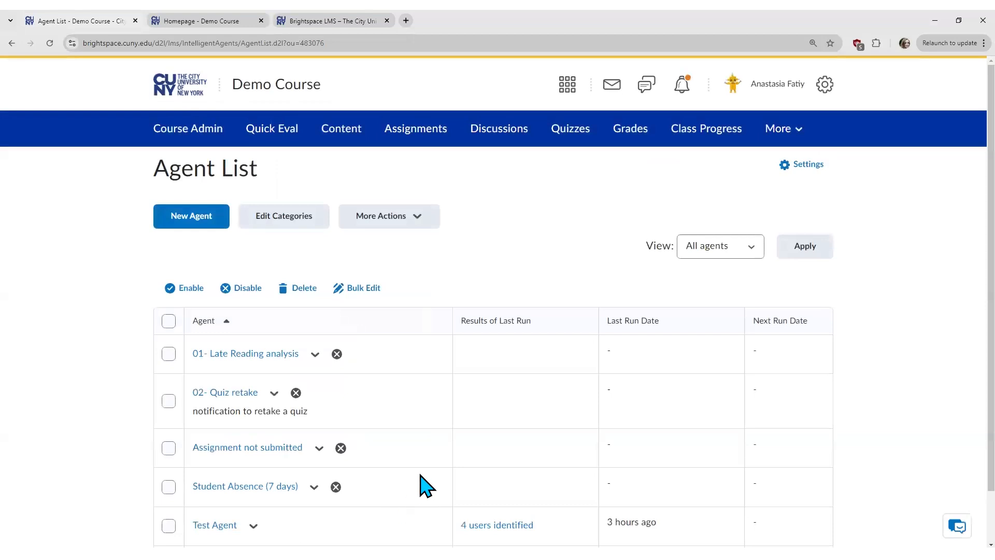
pyautogui.scroll(-1, 397, 490)
pyautogui.scroll(-1, 401, 492)
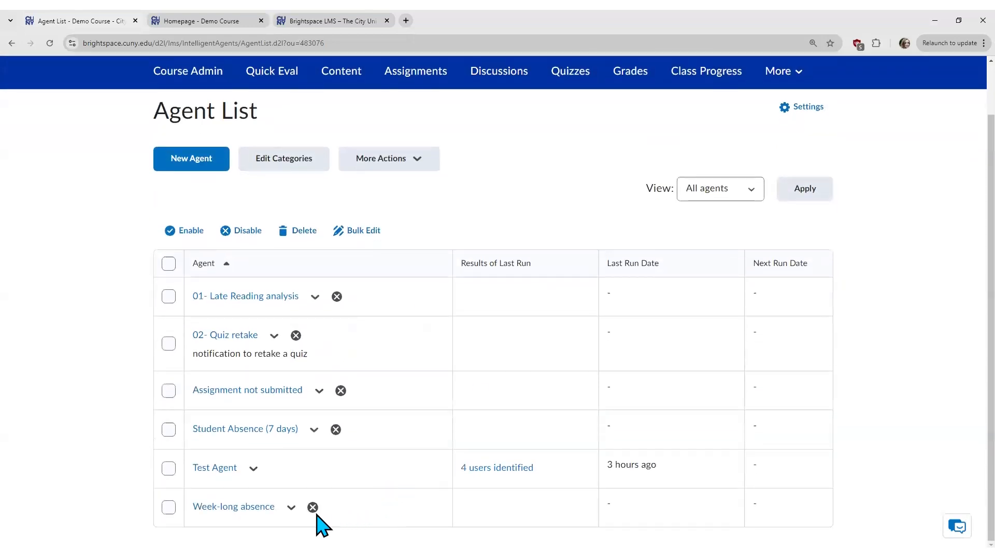
# Step: Enable the Week-long absence agent in the Agent List
pyautogui.click(290, 508)
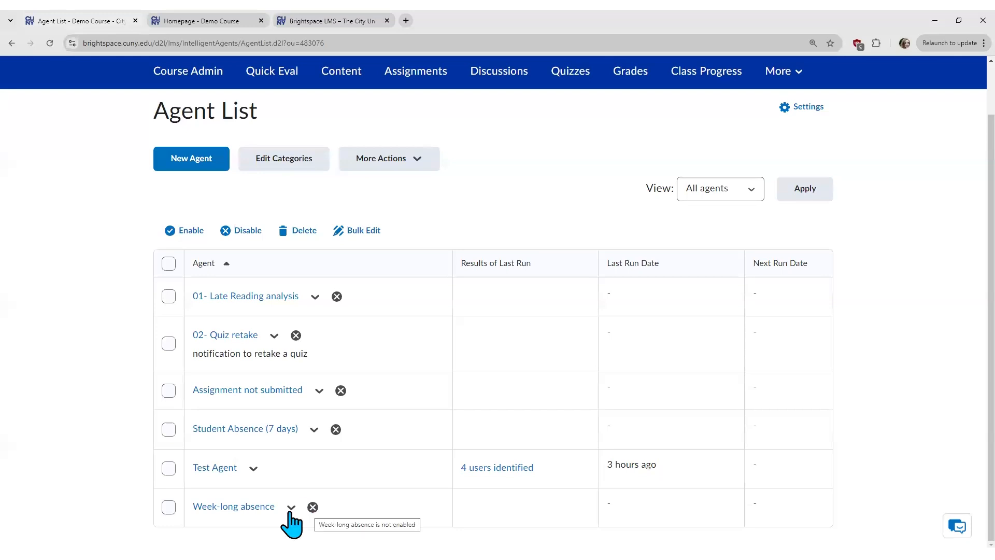
pyautogui.click(291, 508)
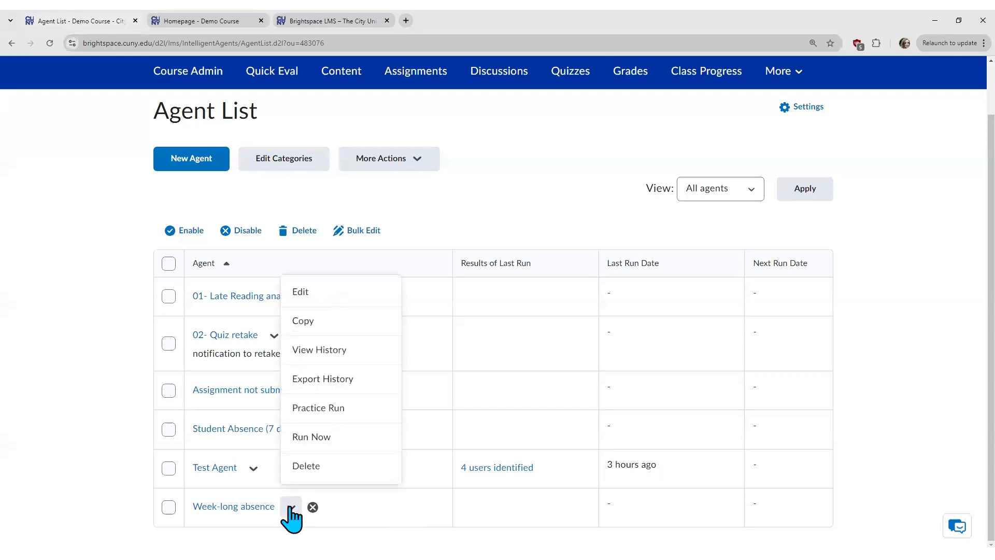
pyautogui.click(261, 517)
pyautogui.click(169, 507)
pyautogui.click(187, 234)
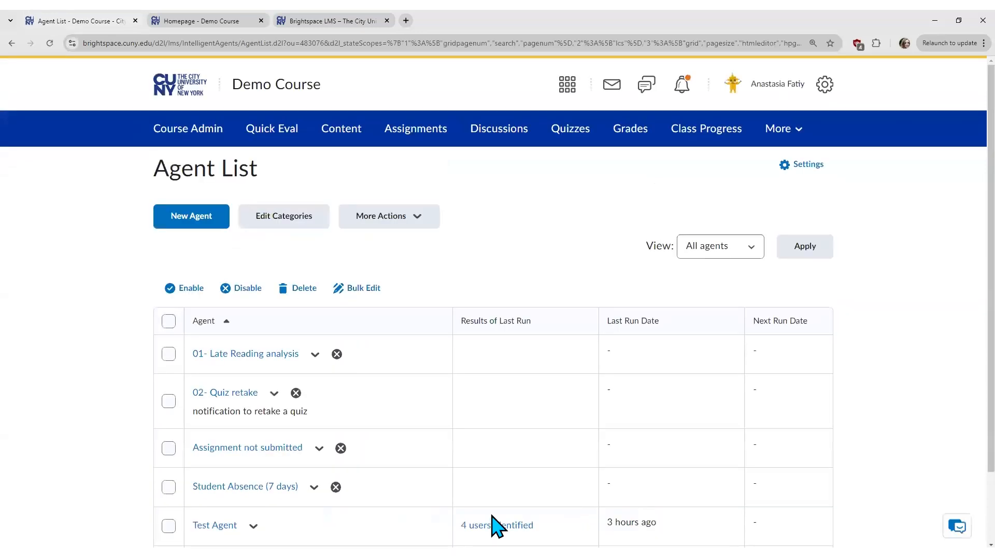
pyautogui.scroll(-2, 492, 524)
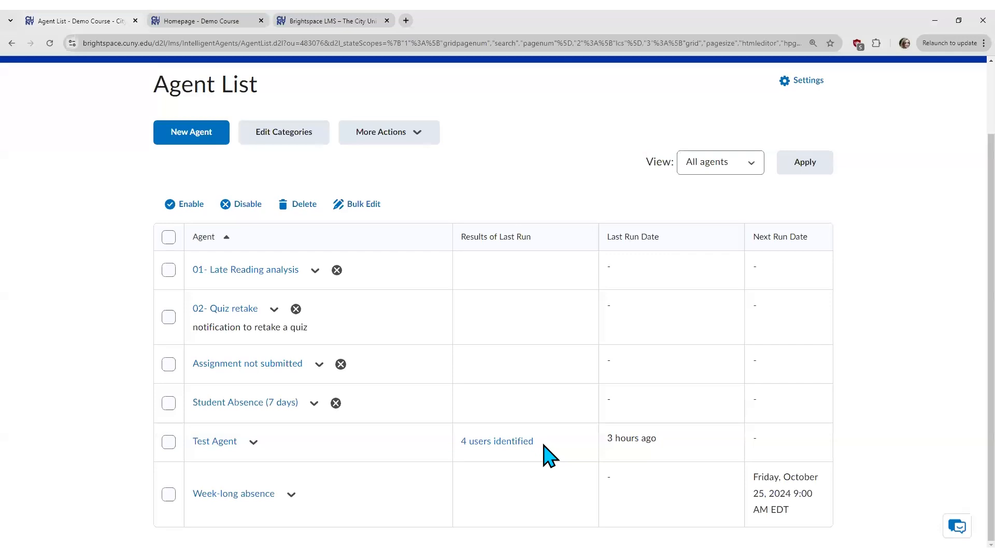
# Step: View Test Agent's 4 identified users and preview one sent email's greeting and last-login date
pyautogui.click(512, 442)
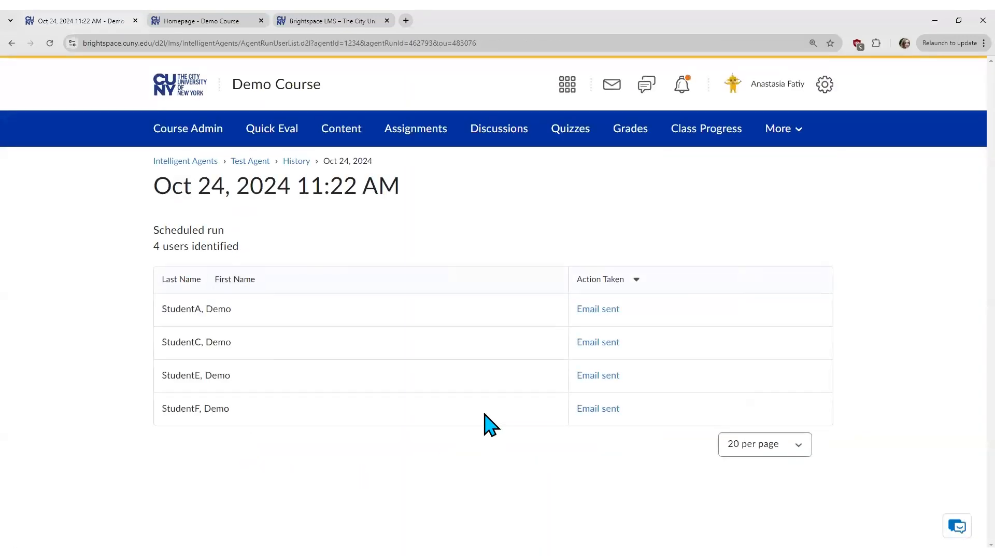
pyautogui.click(604, 311)
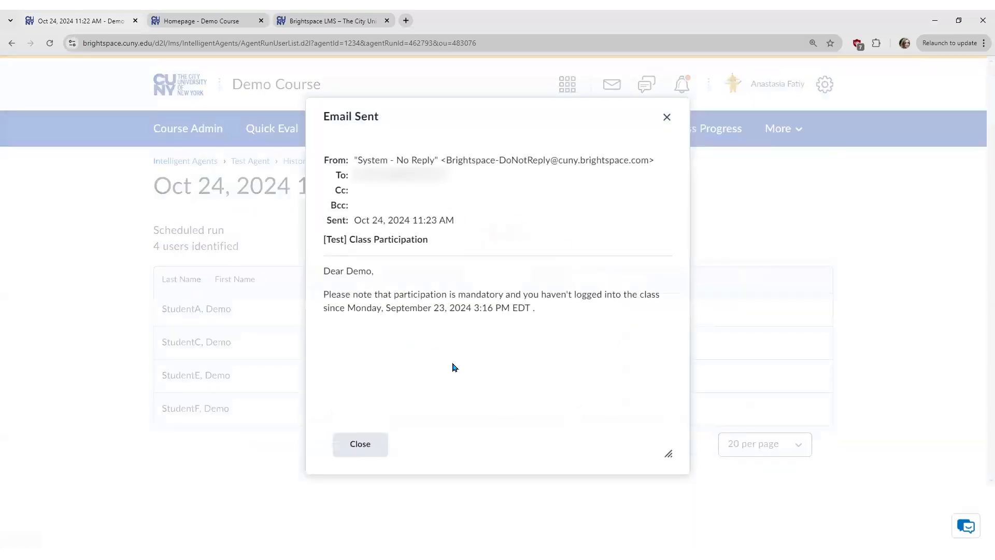
pyautogui.moveTo(345, 271); pyautogui.dragTo(374, 271)
pyautogui.click(399, 301)
pyautogui.moveTo(346, 308); pyautogui.dragTo(530, 309)
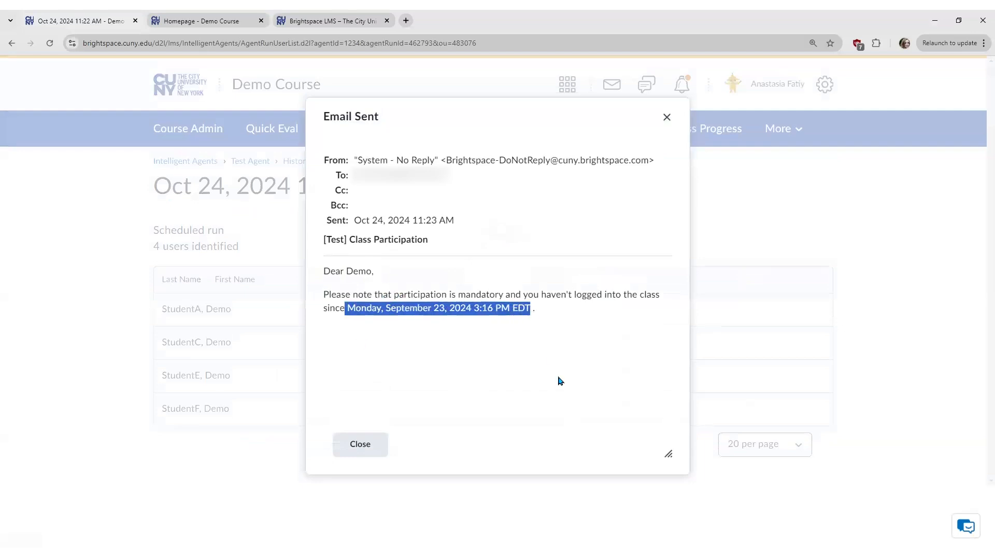
pyautogui.click(561, 310)
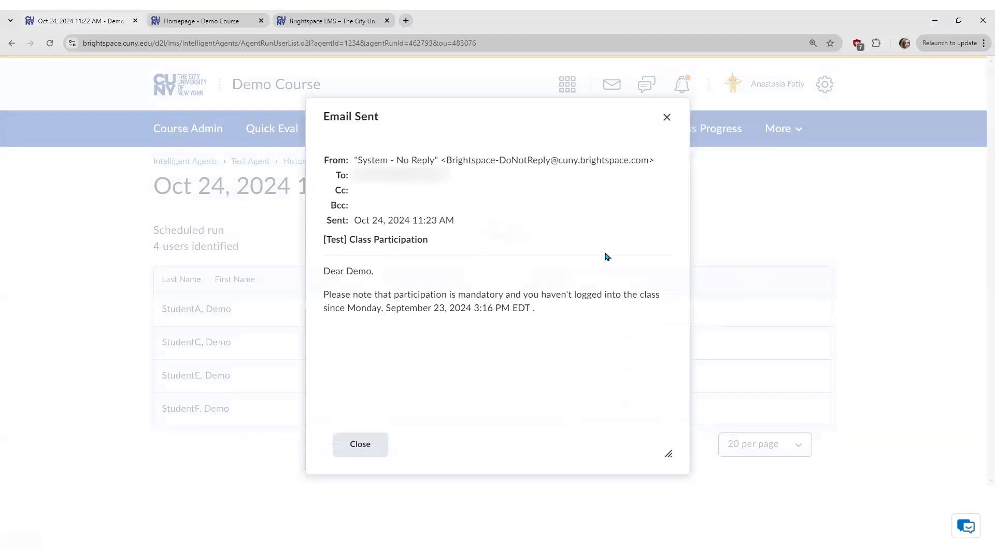
pyautogui.click(359, 442)
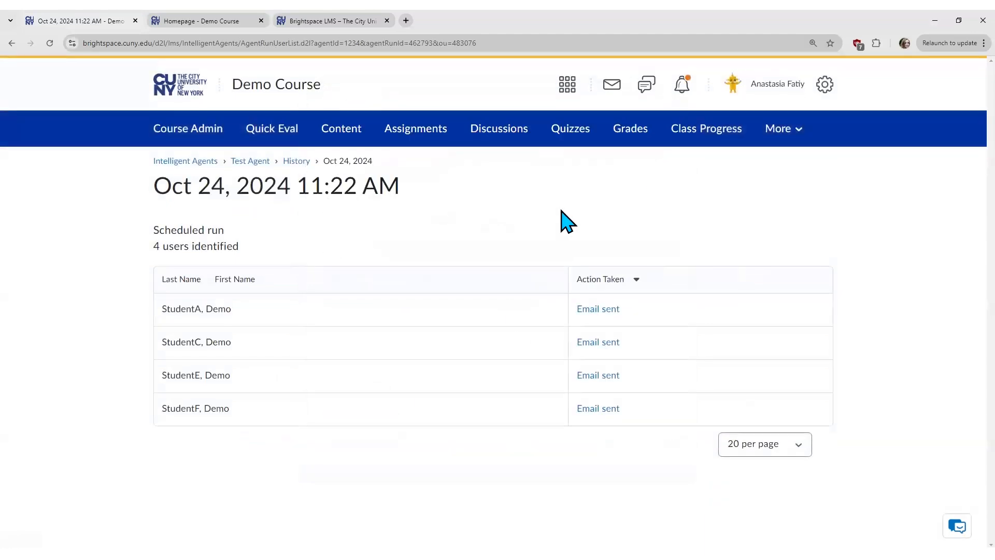